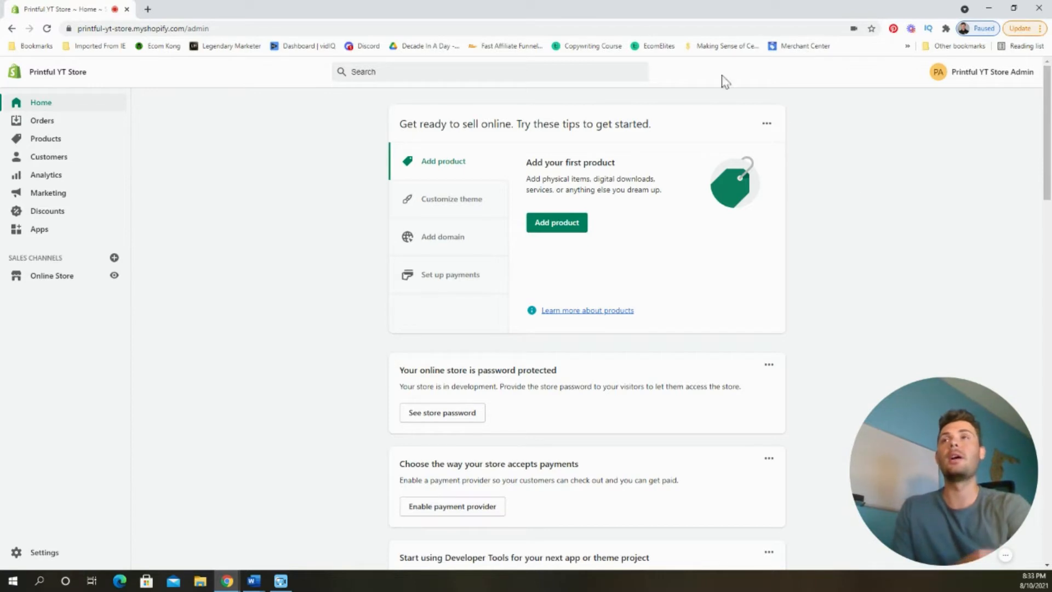
Go to the Shopify App Store from the store's apps page and search it for Printful
left_click(67, 237)
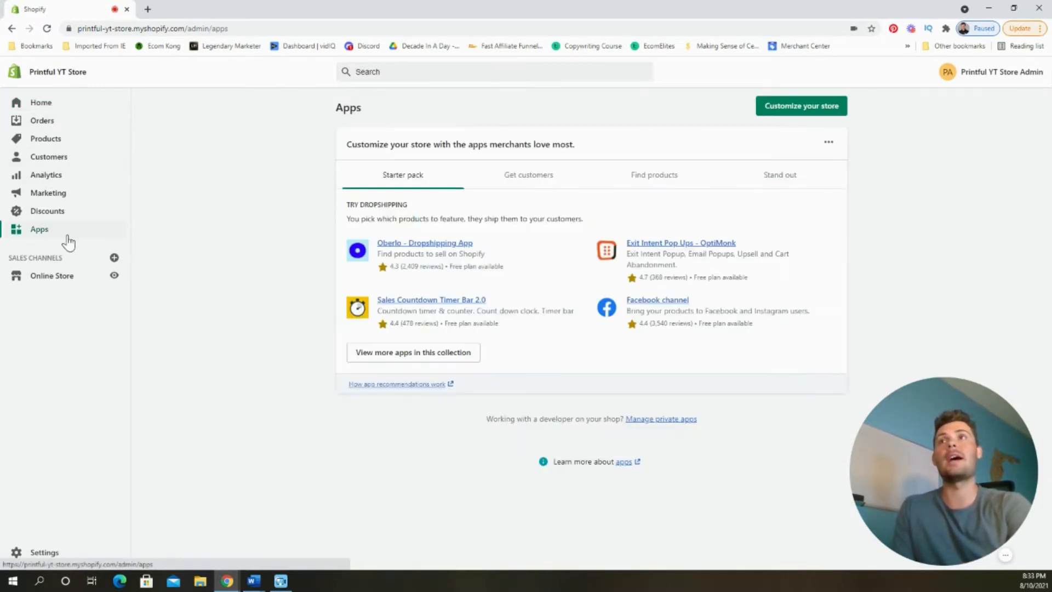
left_click(802, 106)
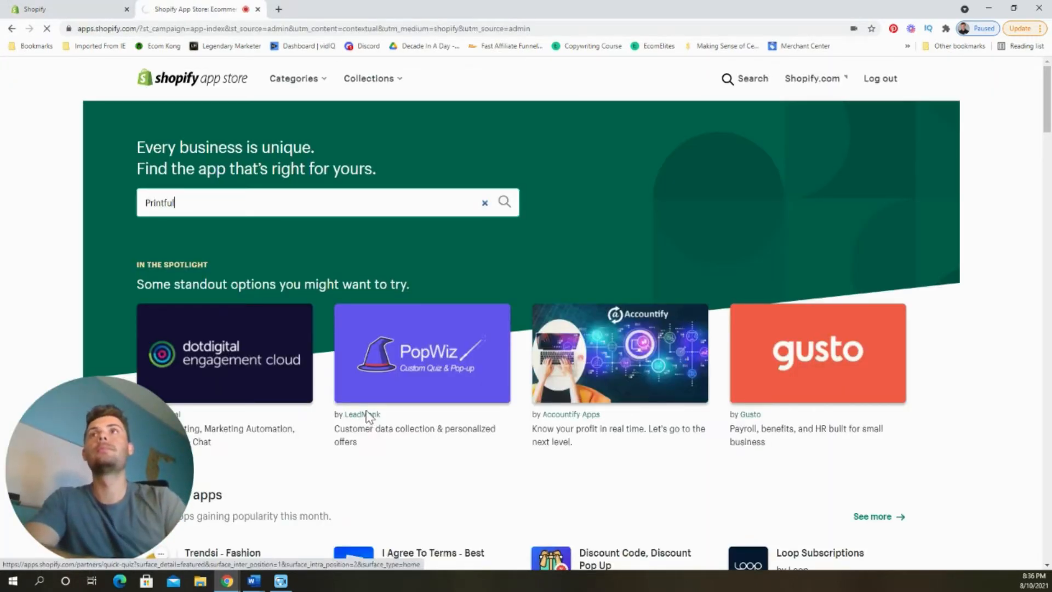
key("Return")
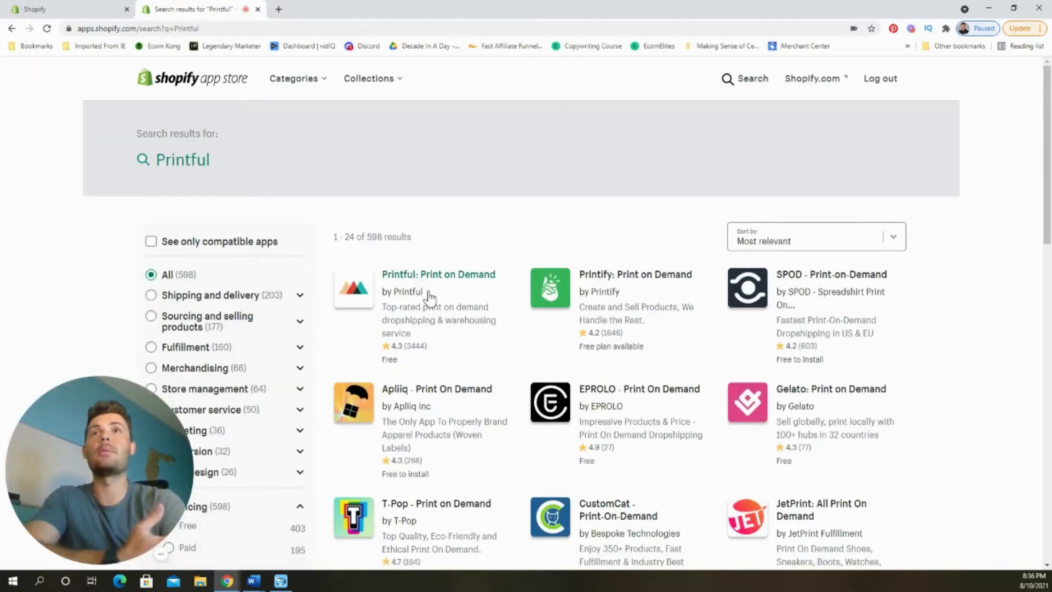
Add the Printful: Print on Demand app to the store and approve its installation
left_click(451, 282)
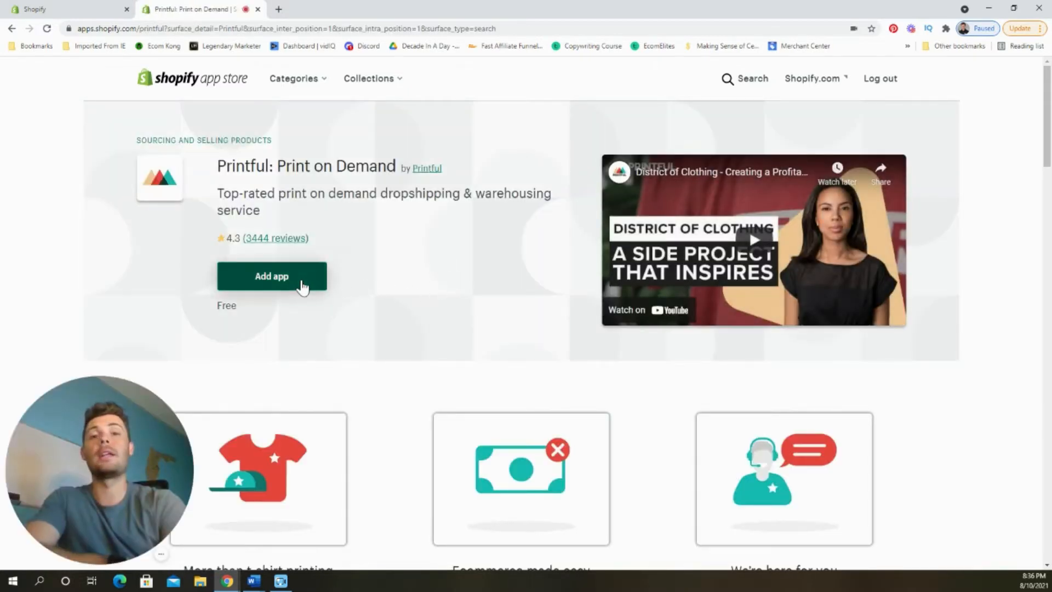
left_click(302, 286)
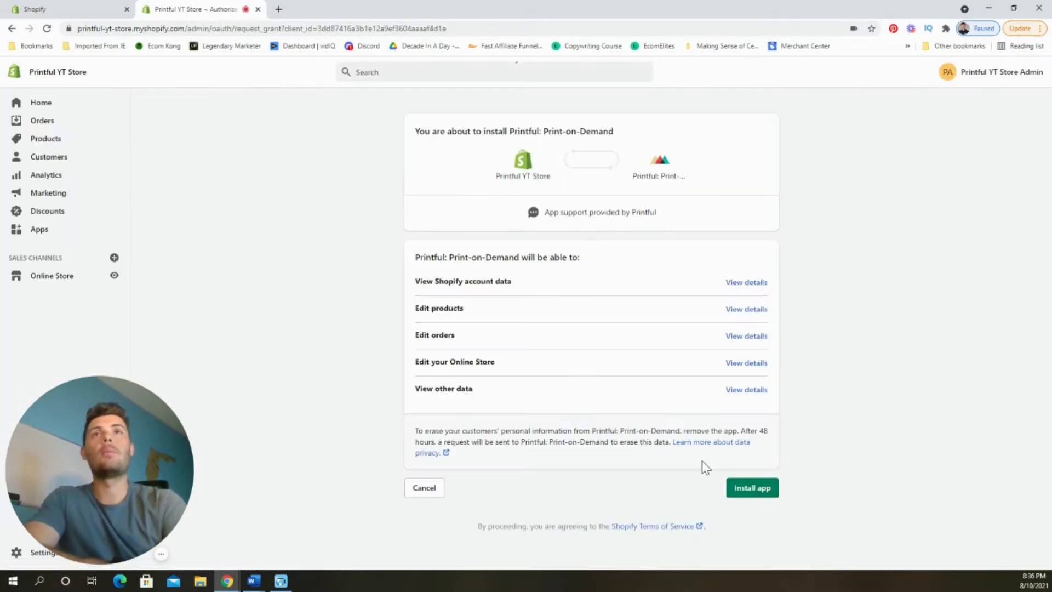
left_click(753, 491)
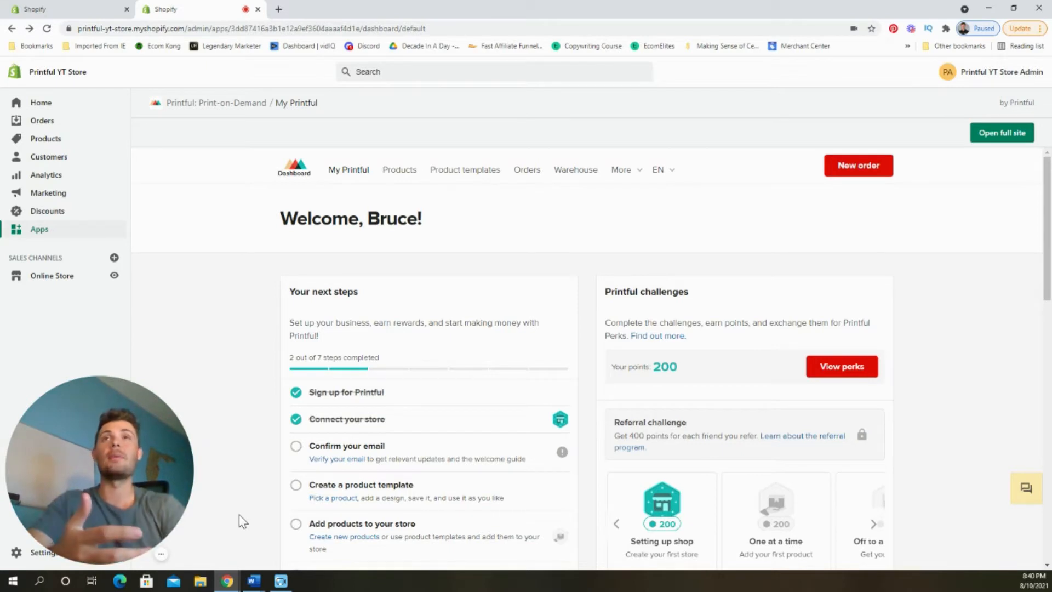
Start adding a new product from Printful's product list for the store
left_click(389, 175)
scroll(593, 325, "down", 3)
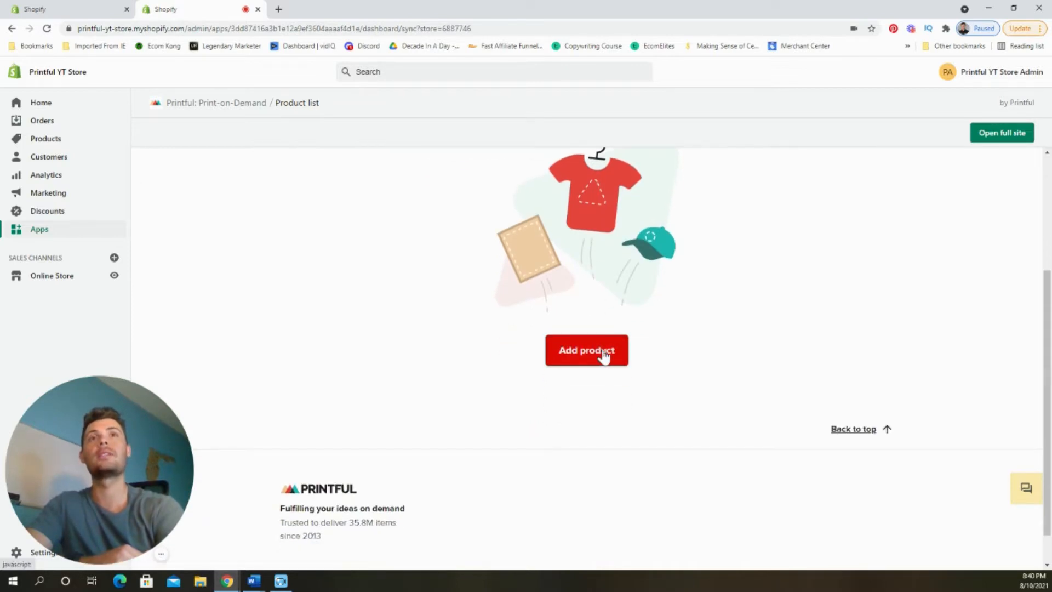
left_click(603, 354)
left_click_drag(164, 455, 1029, 458)
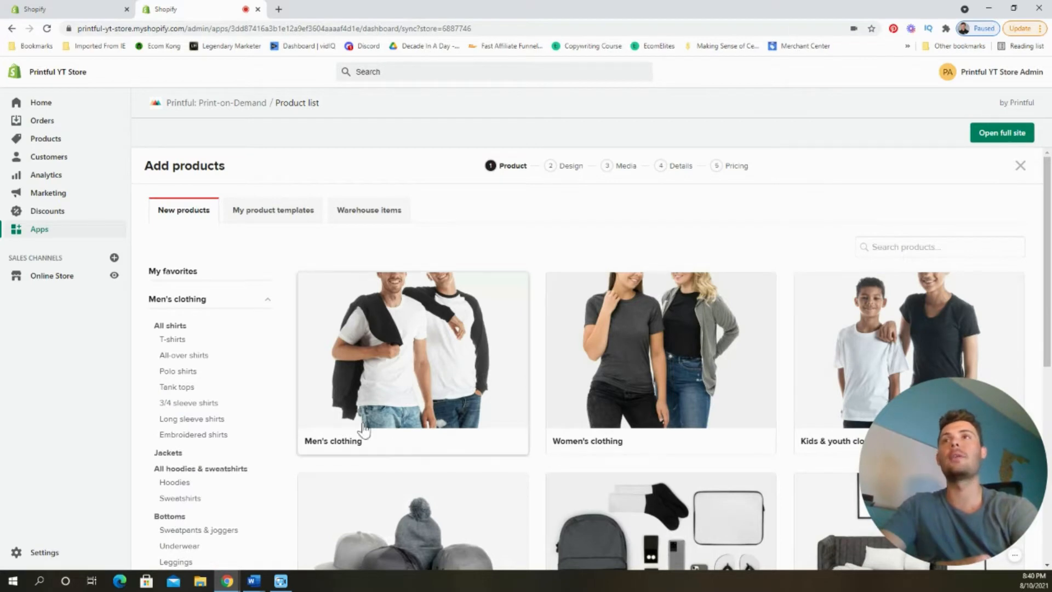
Examine the product categories in the Printful catalog, including the subcategories of men's and women's clothing
scroll(257, 348, "down", 1)
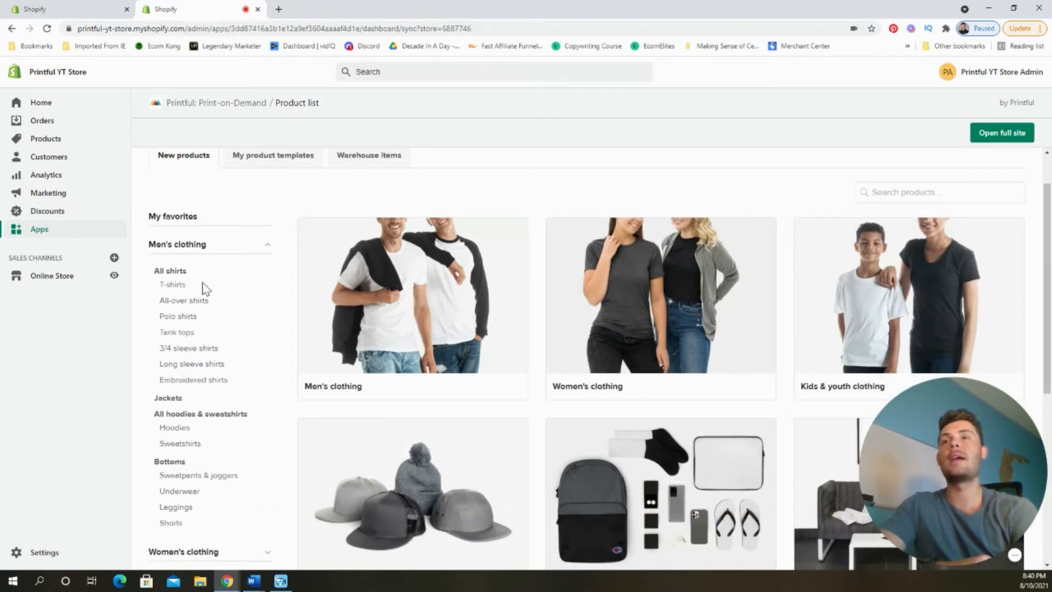
scroll(209, 289, "down", 1)
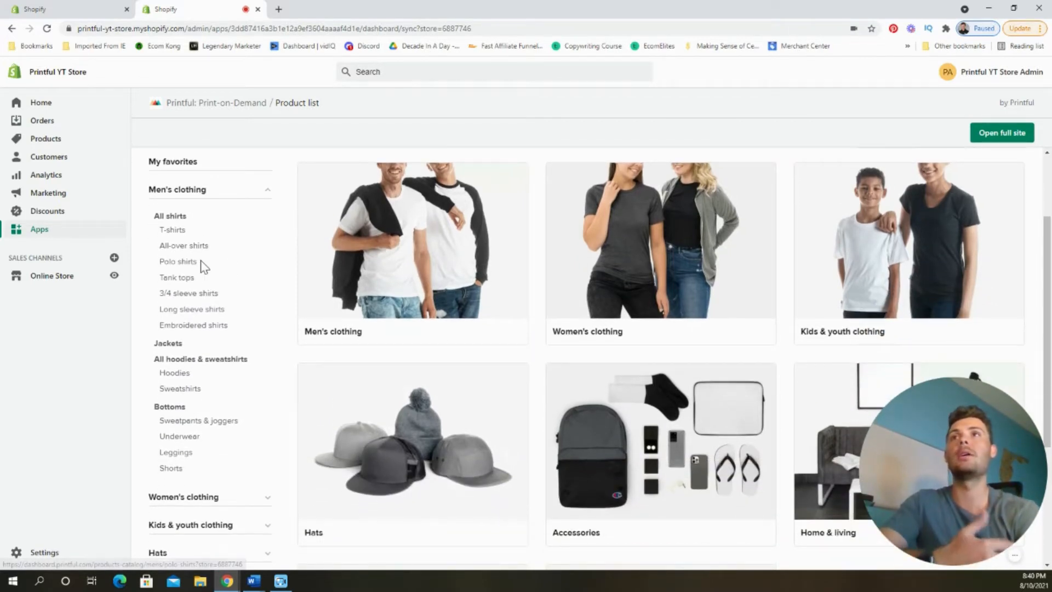
scroll(205, 340, "down", 1)
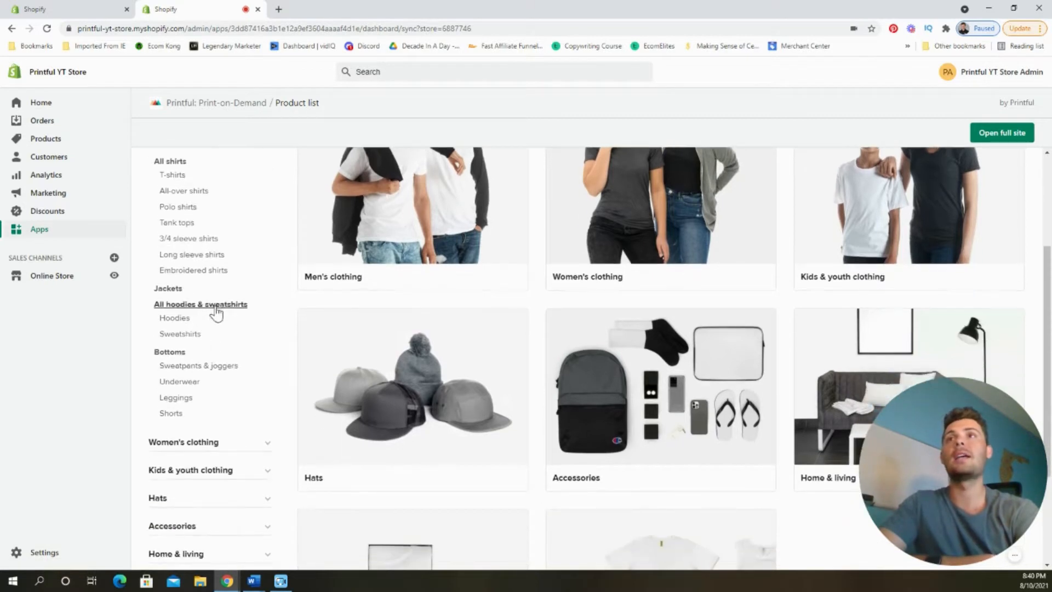
scroll(213, 355, "down", 1)
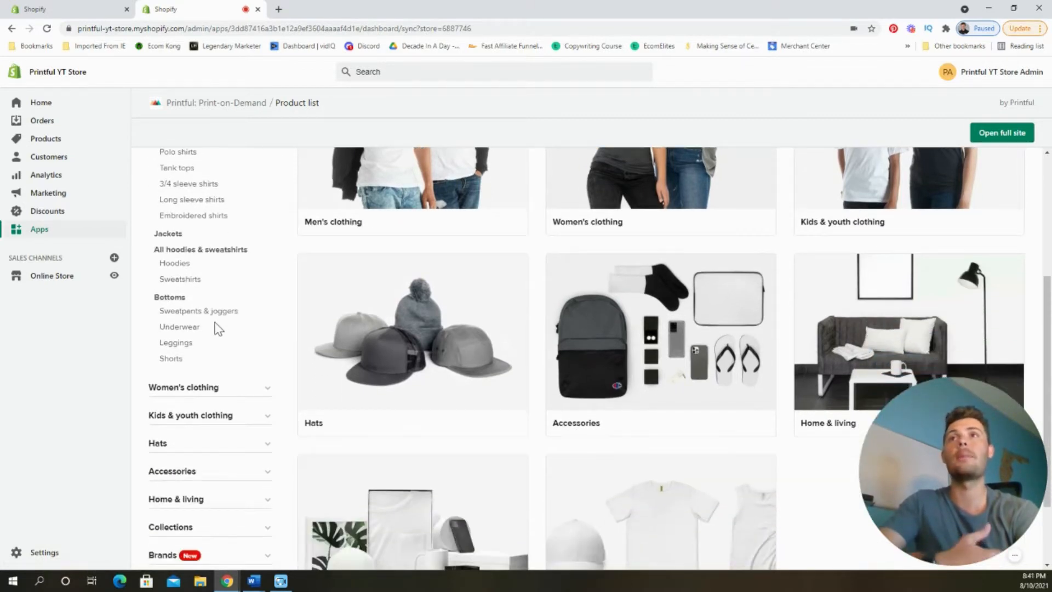
scroll(216, 329, "down", 1)
left_click(242, 341)
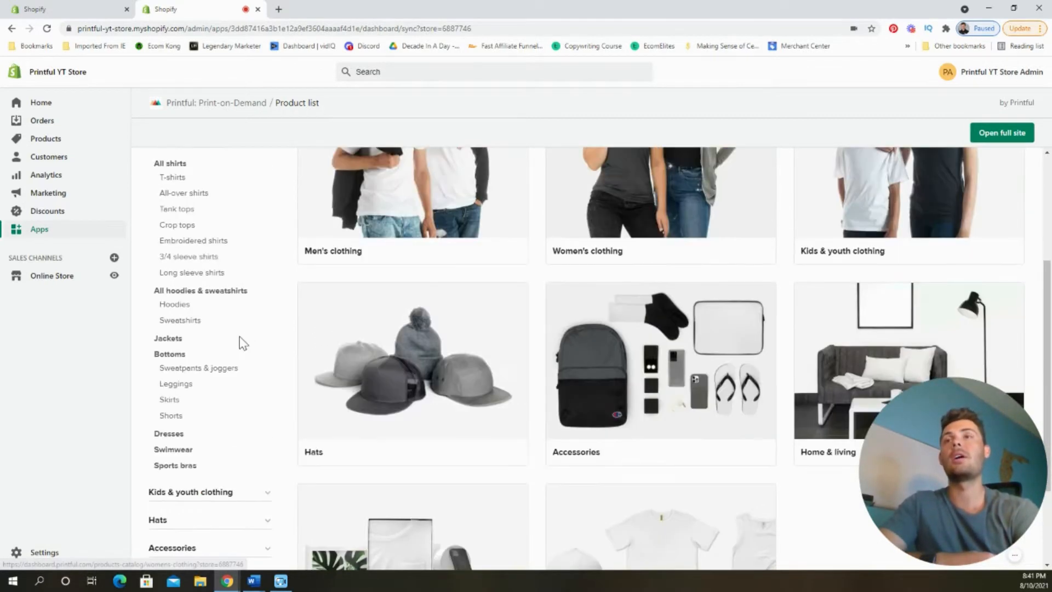
scroll(238, 342, "down", 2)
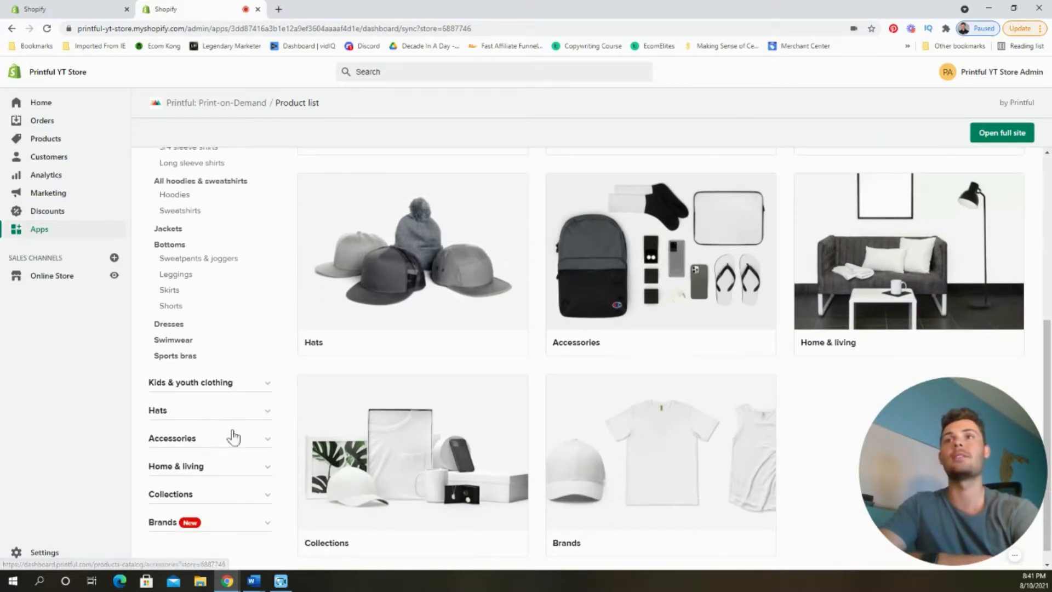
scroll(242, 453, "up", 4)
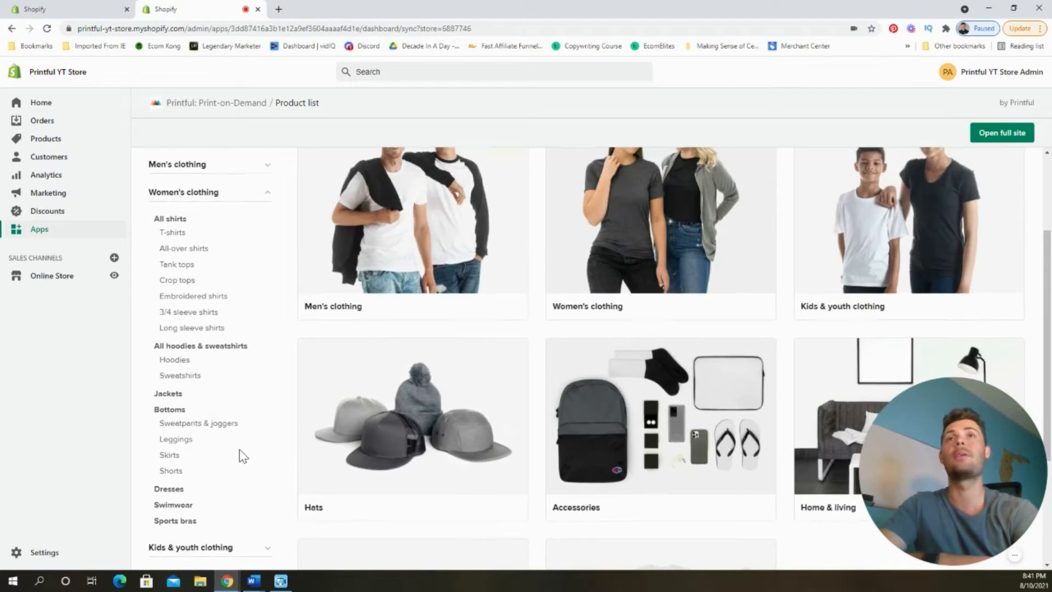
scroll(235, 427, "up", 1)
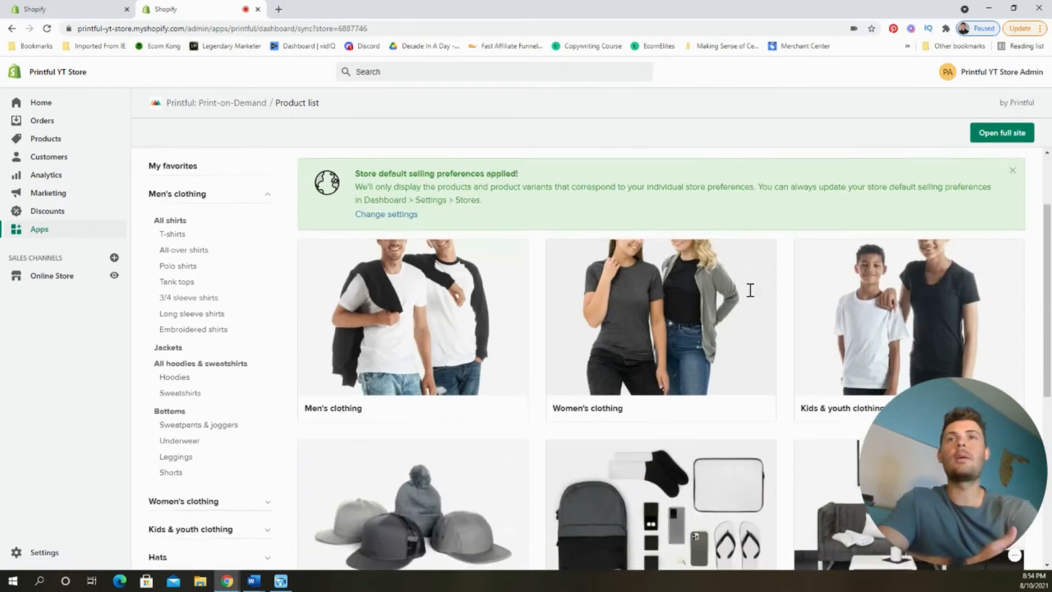
Choose the Snapback Trucker Cap | Richardson 112 from the trucker hats in the Hats category
scroll(746, 294, "down", 4)
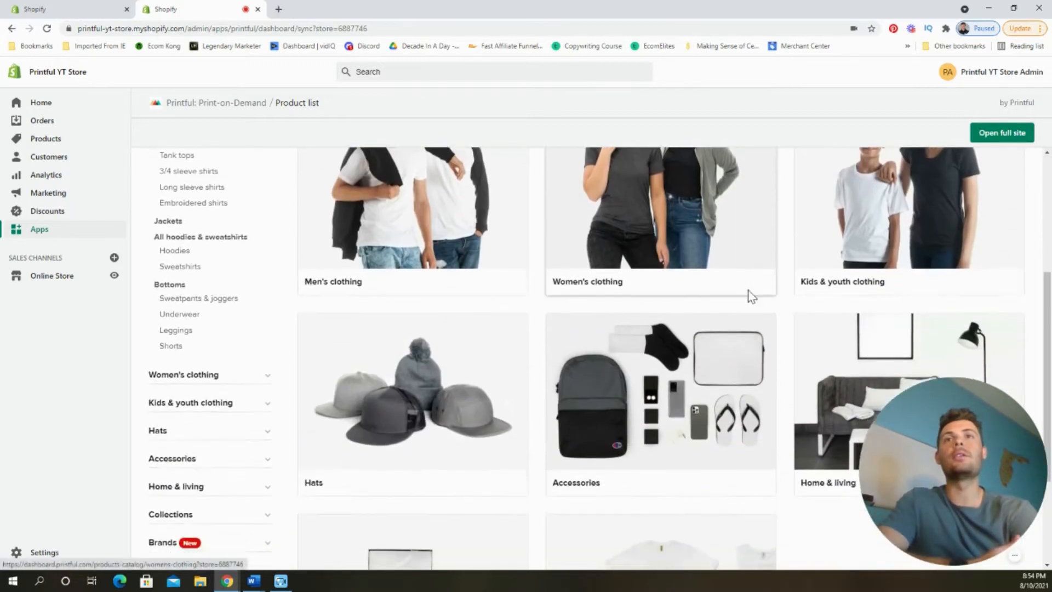
left_click(496, 329)
scroll(627, 316, "down", 2)
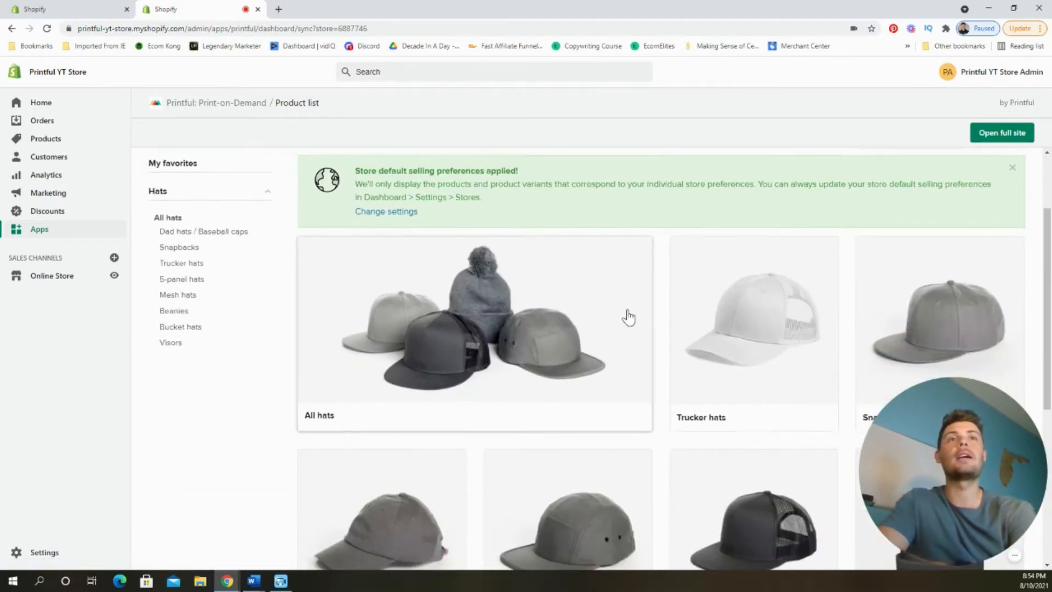
left_click(756, 332)
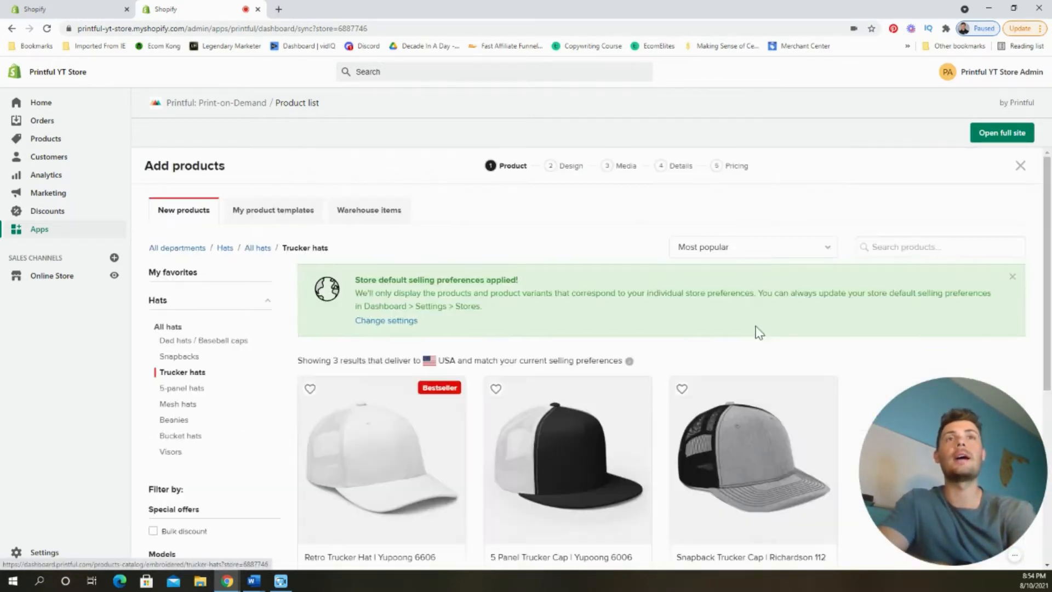
scroll(759, 331, "down", 3)
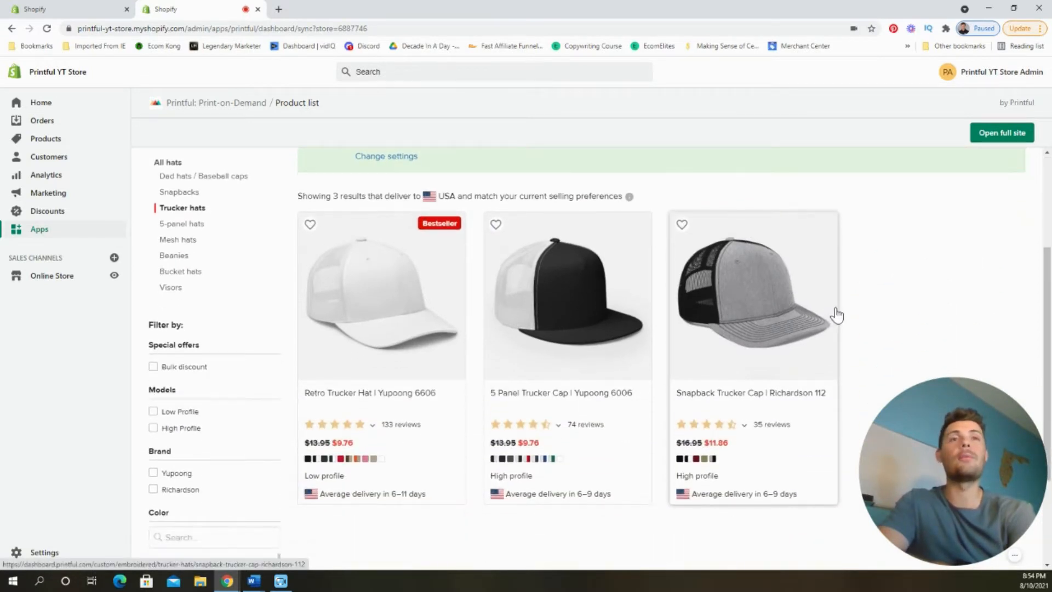
scroll(837, 313, "down", 1)
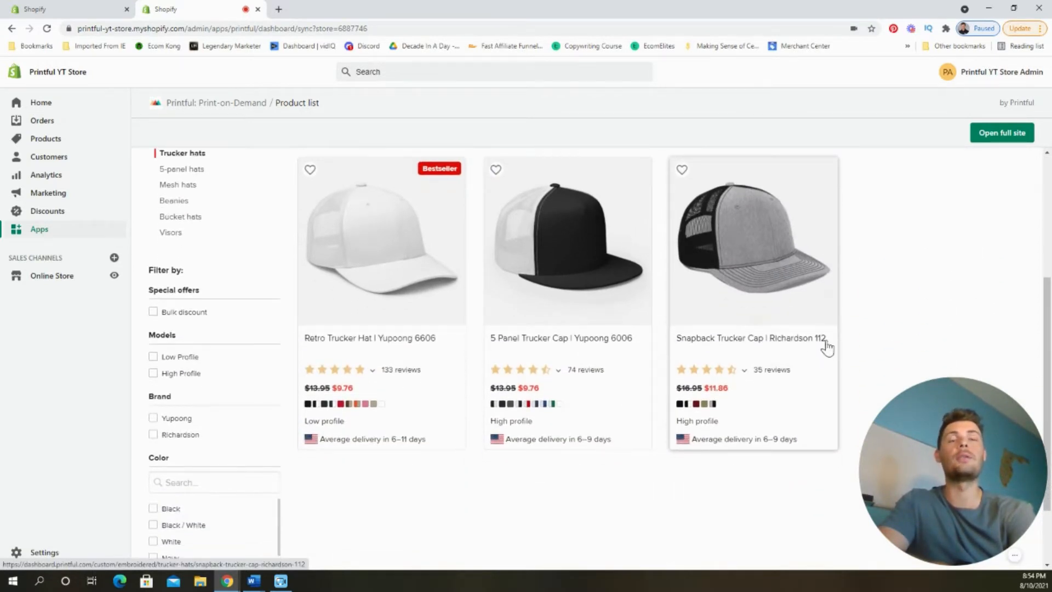
left_click(747, 300)
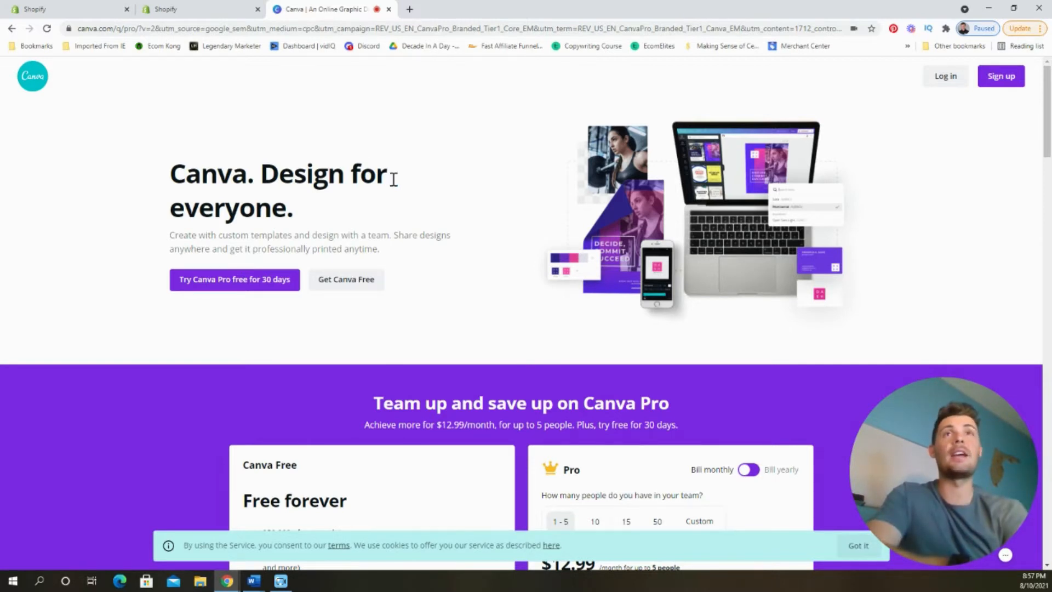
Create a new blank design of the Logo type in Canva
scroll(442, 228, "down", 4)
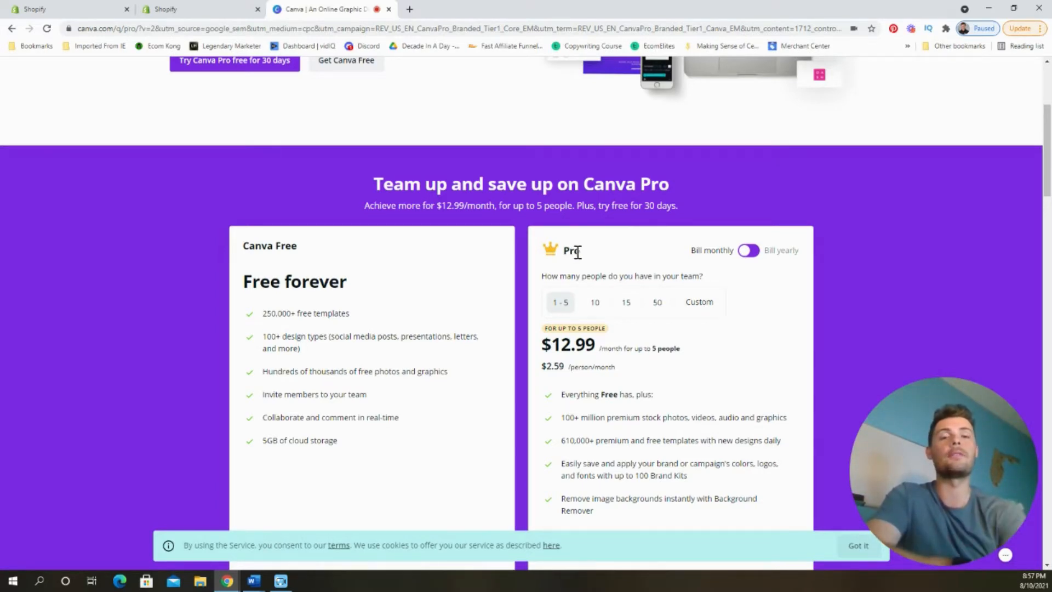
scroll(691, 268, "up", 4)
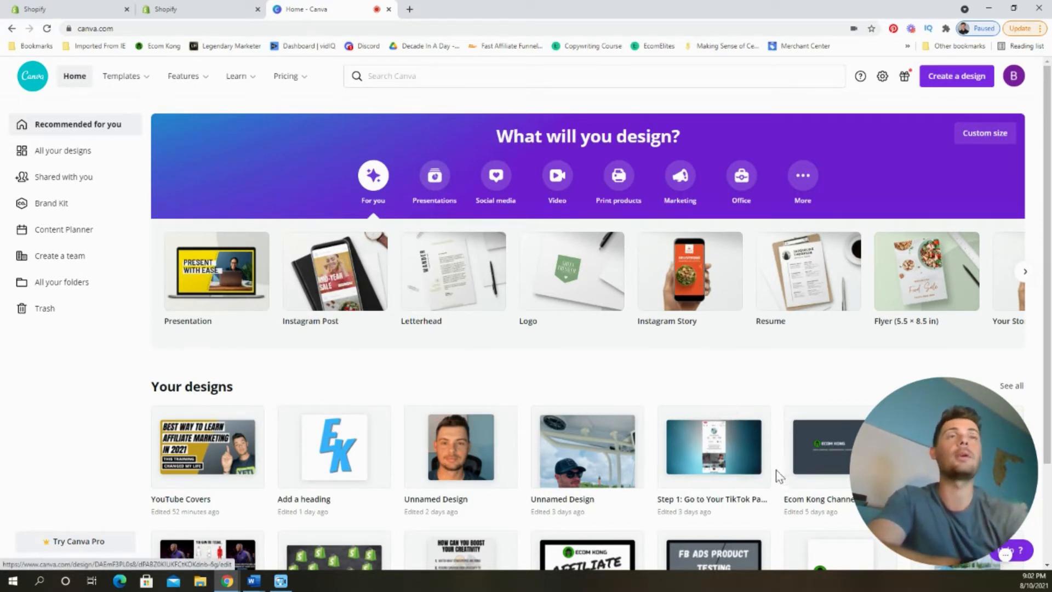
left_click(945, 82)
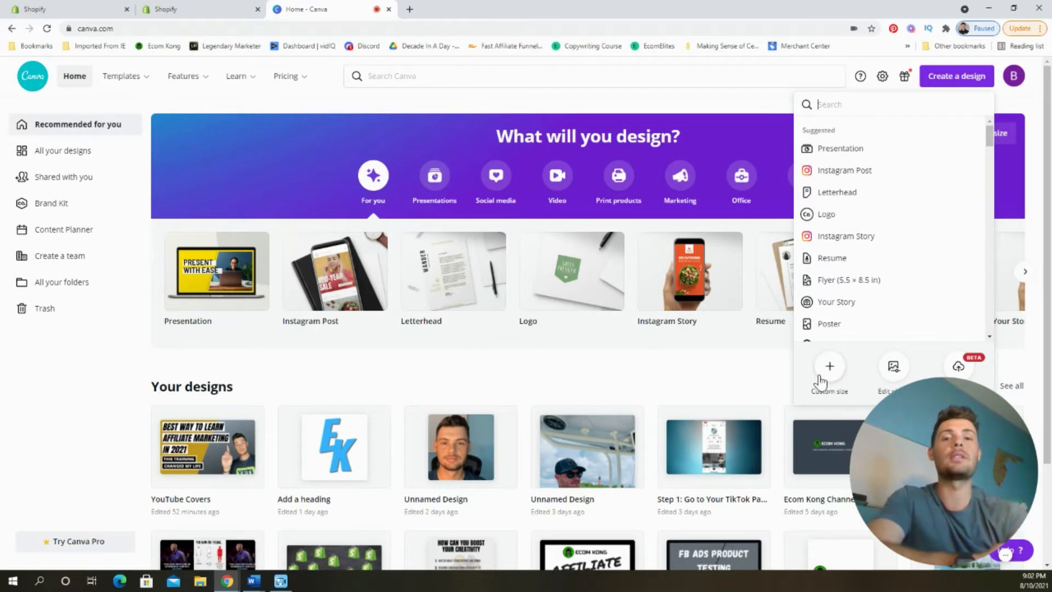
mouse_move(988, 134)
left_mouse_down()
mouse_move(989, 206)
mouse_move(989, 131)
left_mouse_up()
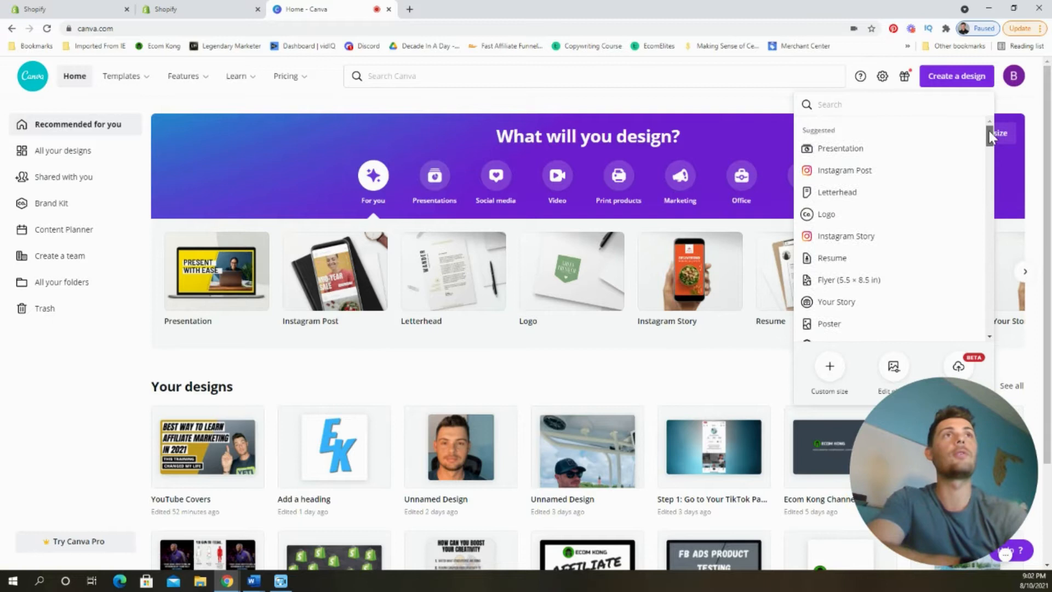
left_click(839, 215)
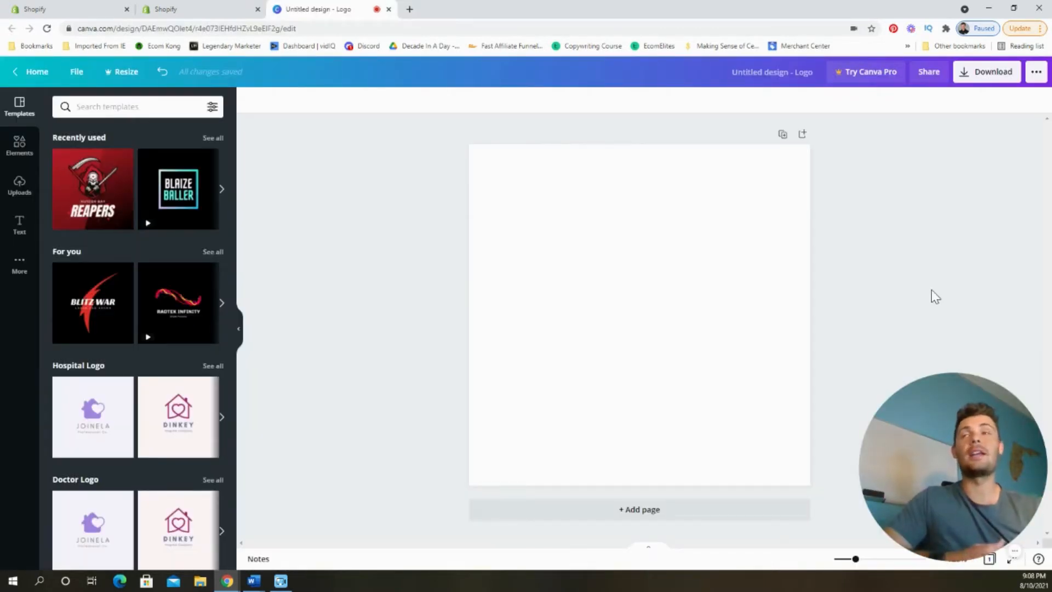
Look through the logo templates by category for design ideas
scroll(160, 256, "down", 1)
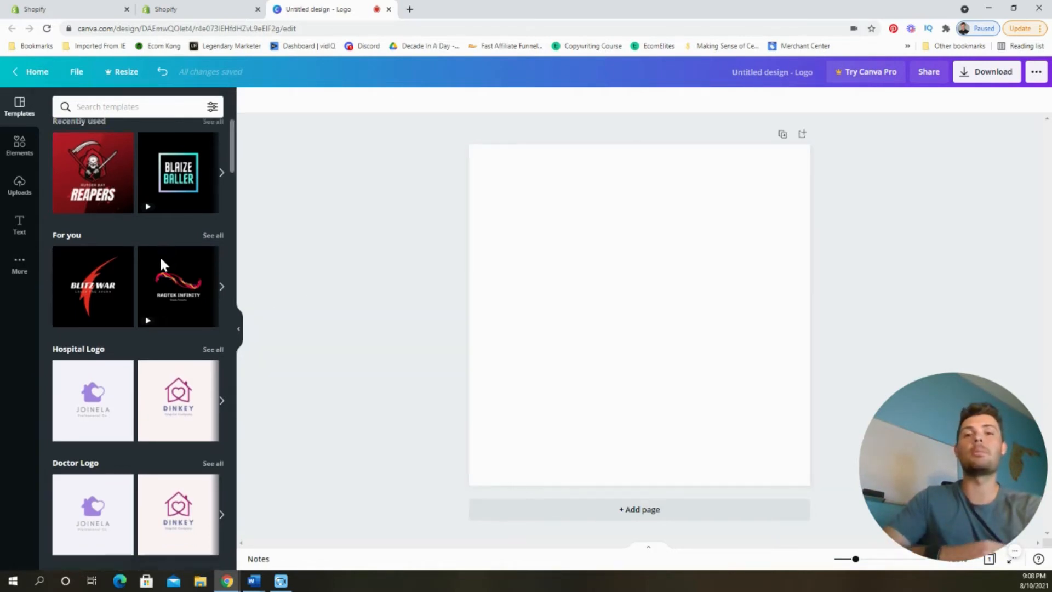
scroll(161, 266, "down", 8)
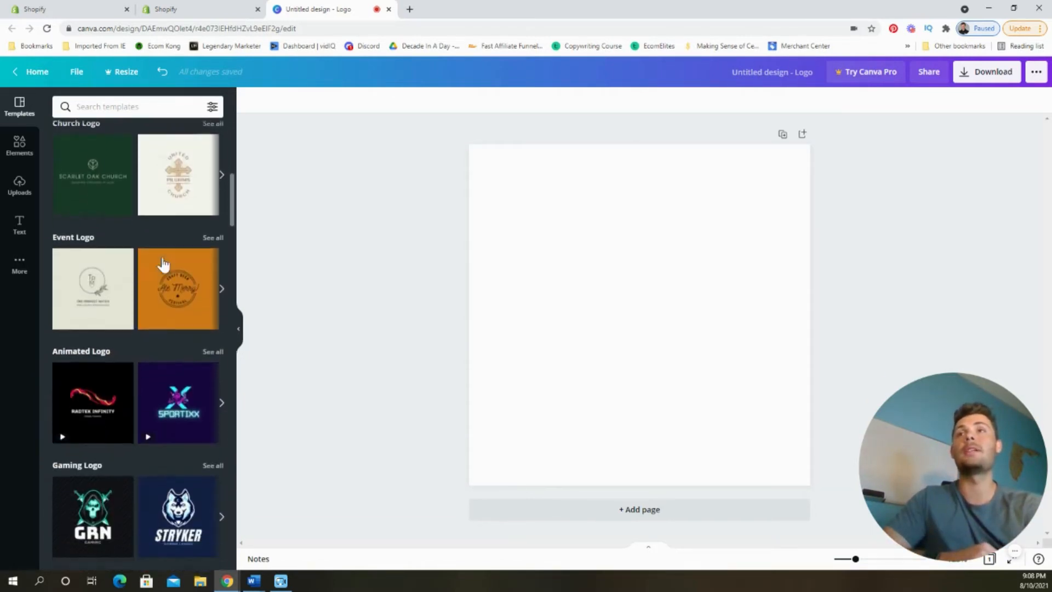
scroll(161, 265, "down", 9)
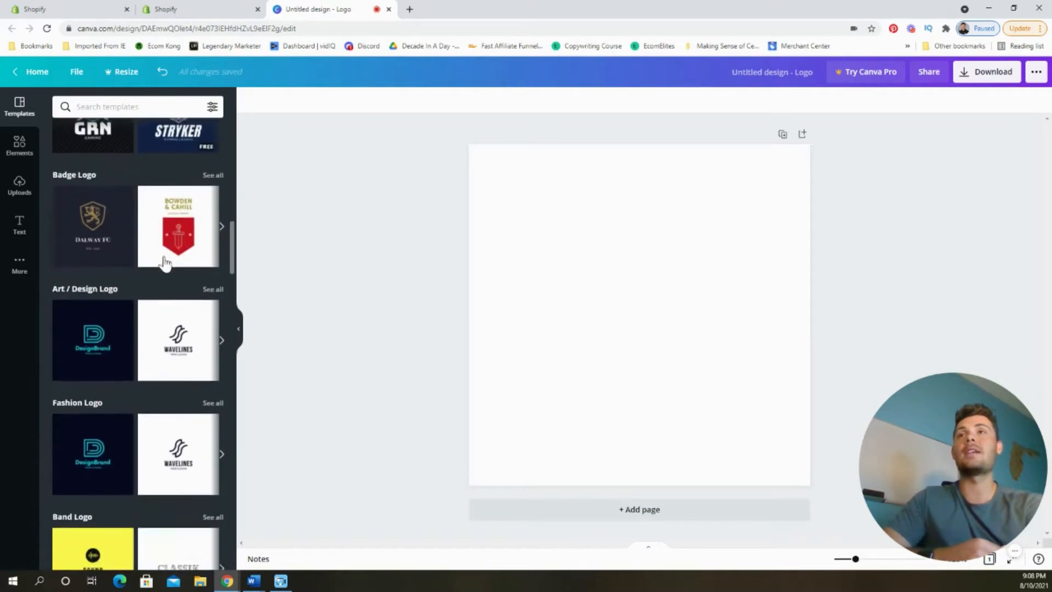
scroll(162, 266, "down", 1)
scroll(159, 267, "up", 13)
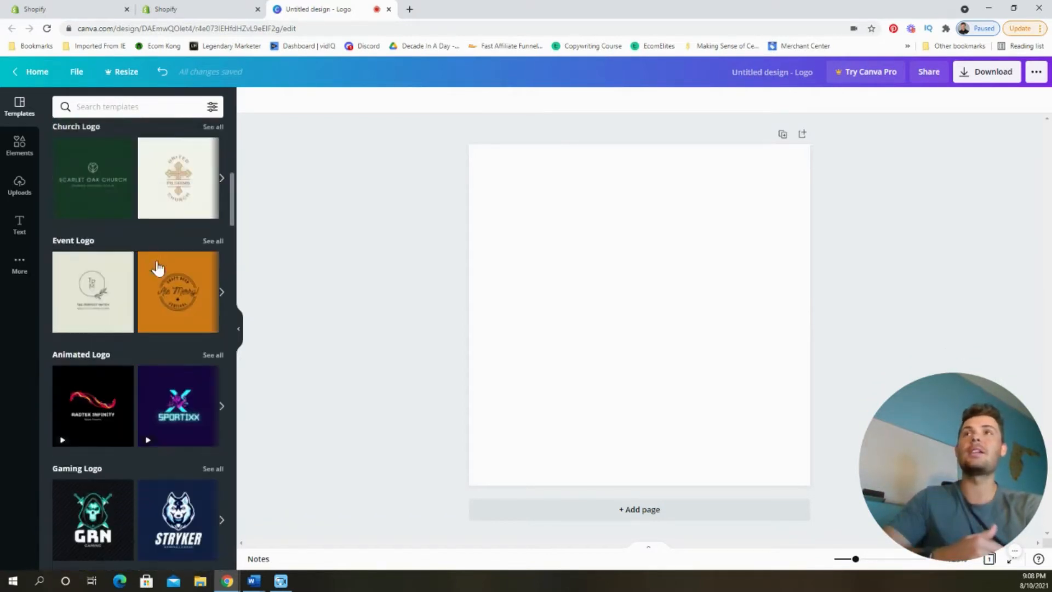
scroll(158, 267, "up", 5)
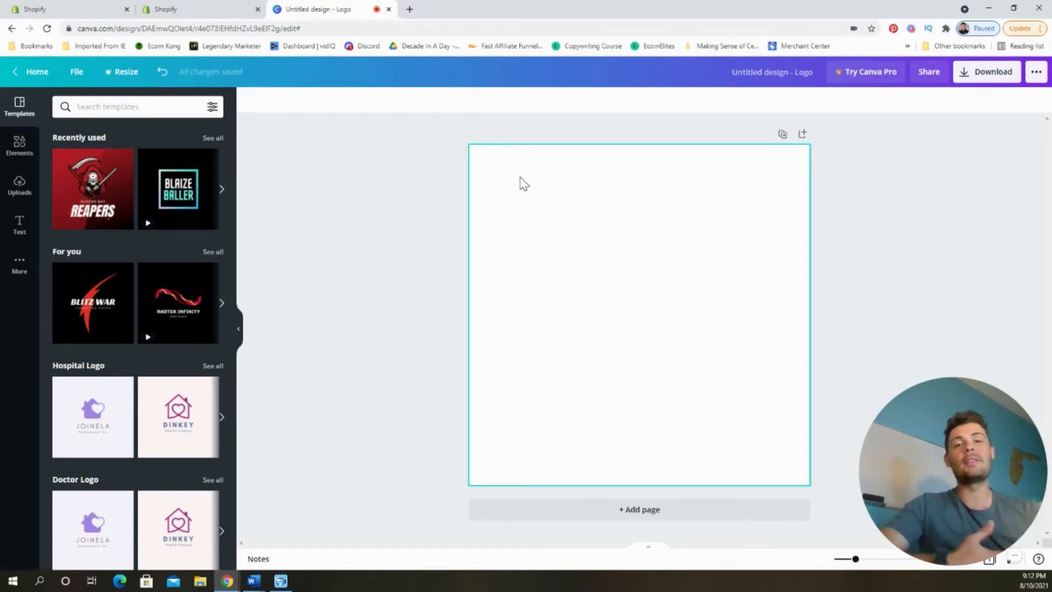
Search the design elements for "hawaiian" and browse the matching graphics
left_click(17, 147)
left_click(134, 102)
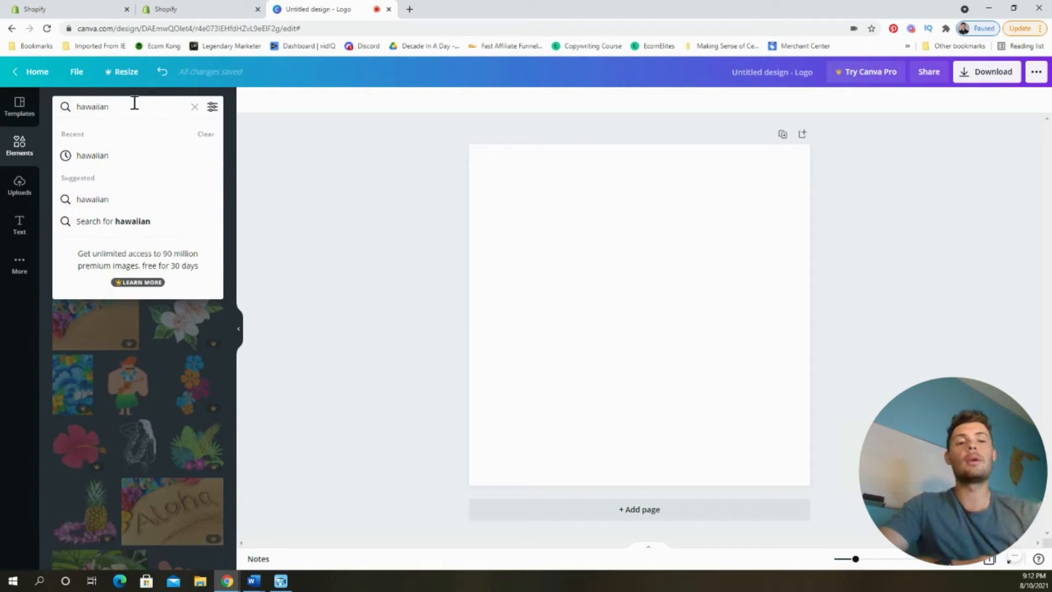
key("Return")
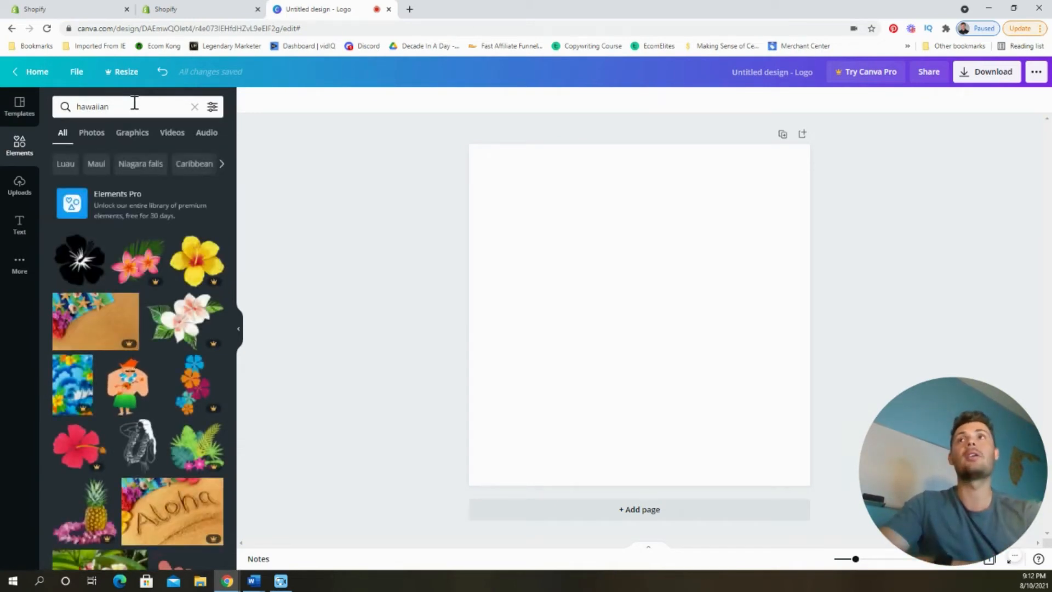
scroll(170, 295, "down", 5)
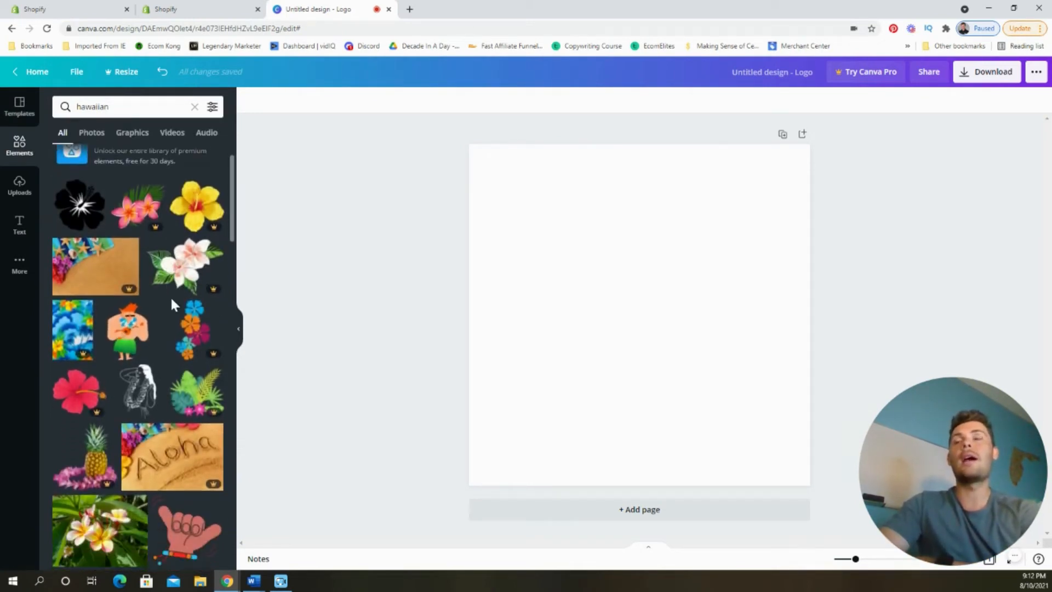
Look further through the hawaiian elements for a graphic that could suit the hat design
scroll(171, 305, "down", 10)
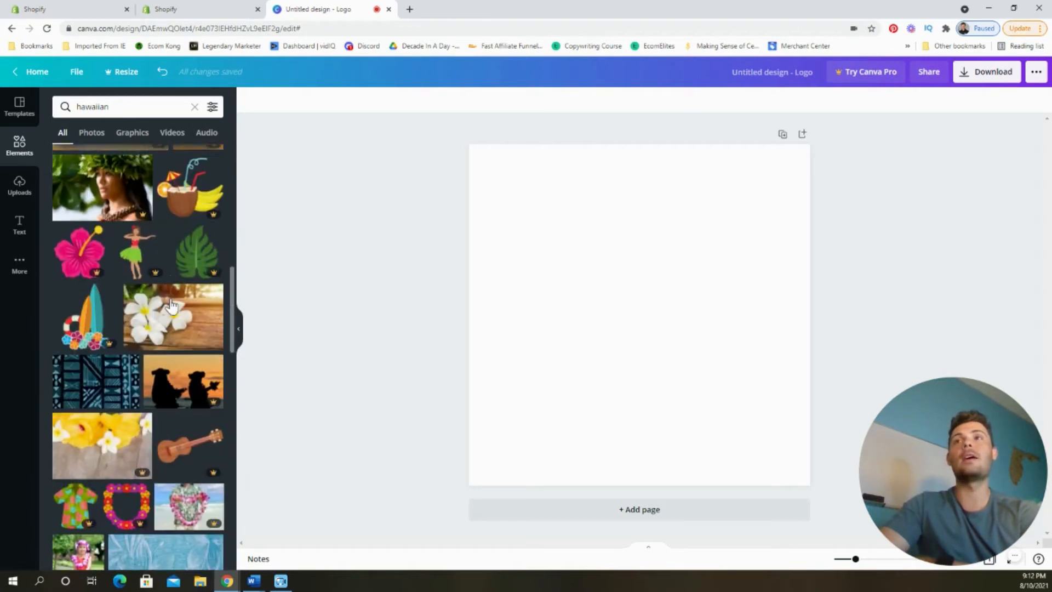
scroll(157, 299, "down", 1)
left_click(671, 307)
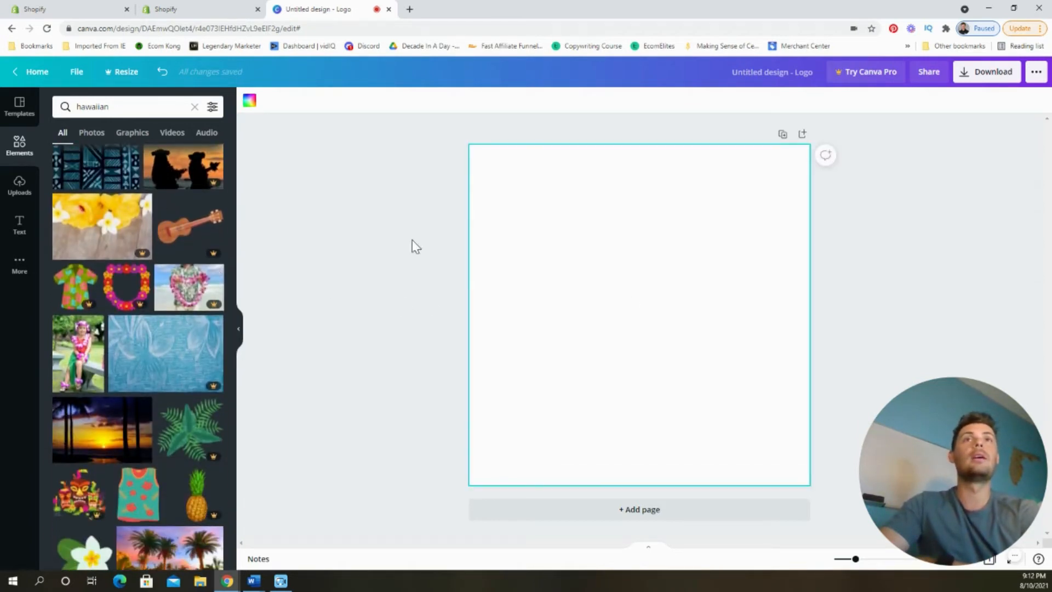
scroll(199, 361, "down", 4)
scroll(201, 363, "up", 1)
left_click_drag(233, 377, 225, 148)
Place the uploaded EK logo with the transparent background on the blank page
left_click(19, 184)
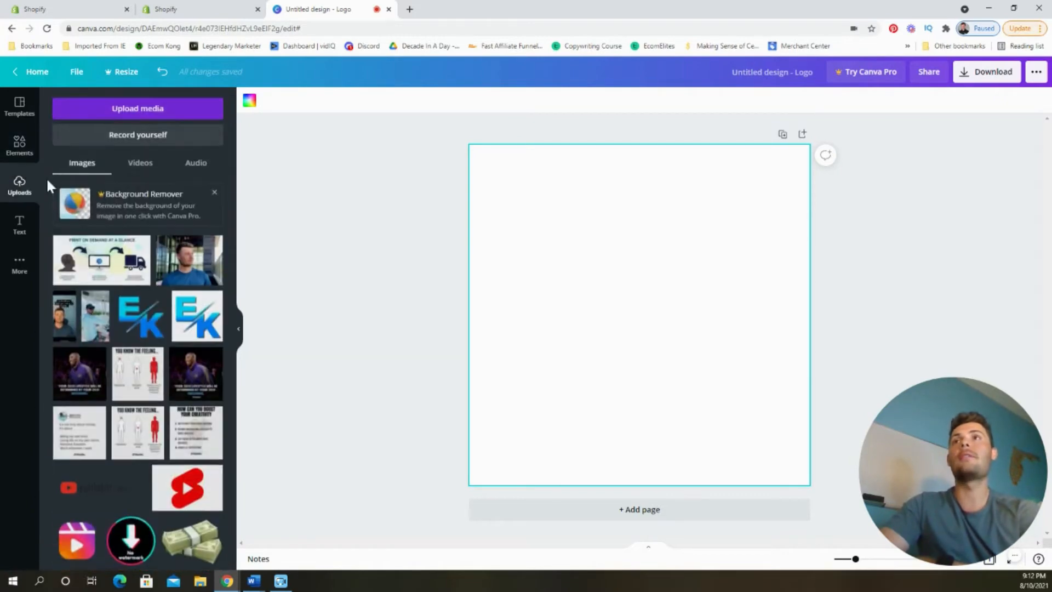
left_click(137, 325)
left_click(746, 289)
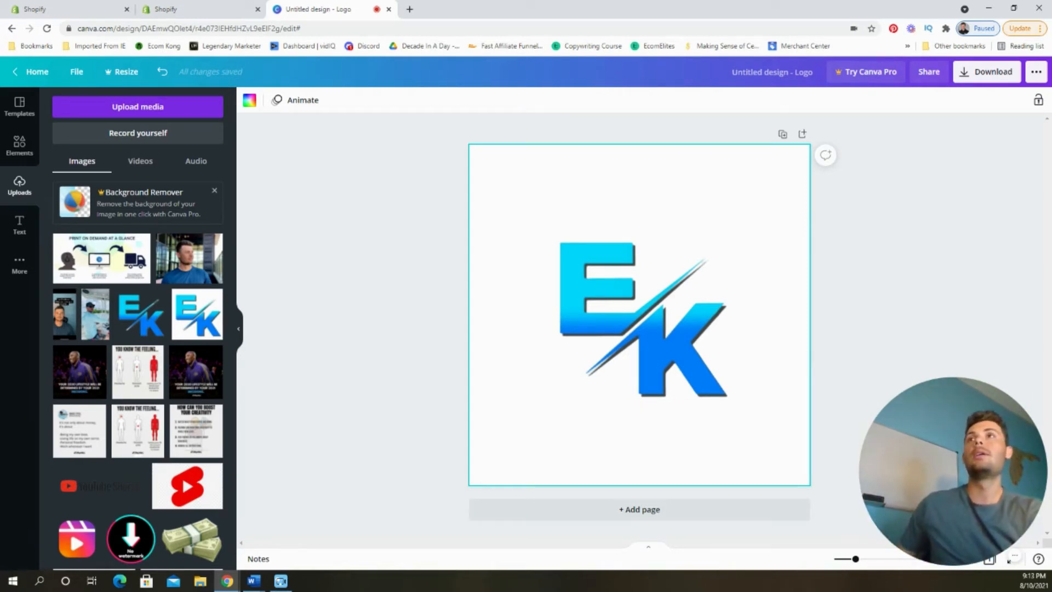
Add a solid circle from the basic shapes, enlarge it to cover the EK logo and centre it on the page
left_click(22, 143)
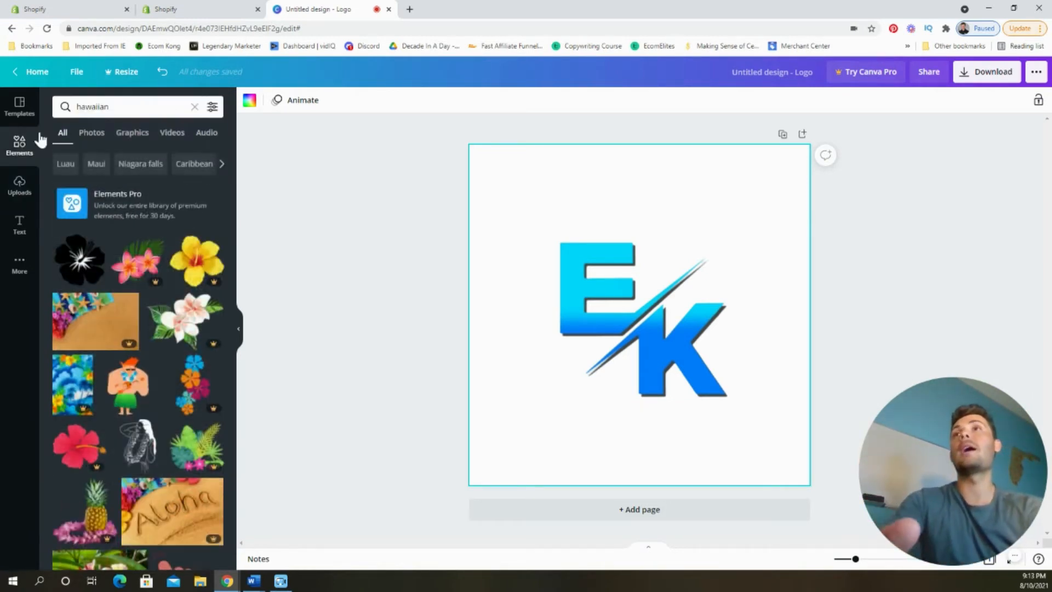
left_click(195, 107)
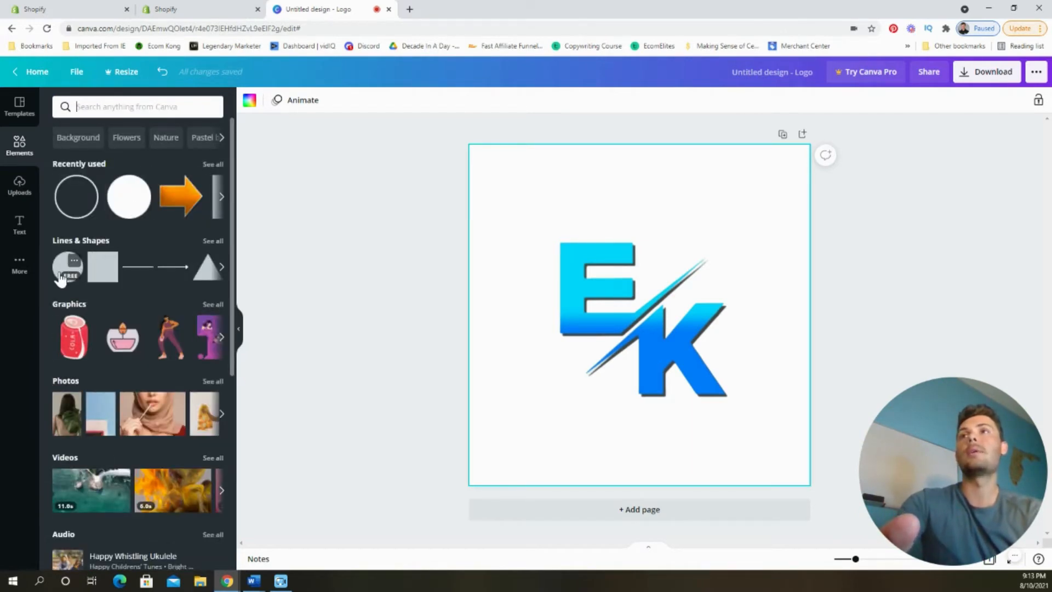
left_click(72, 267)
left_click_drag(623, 271, 581, 228)
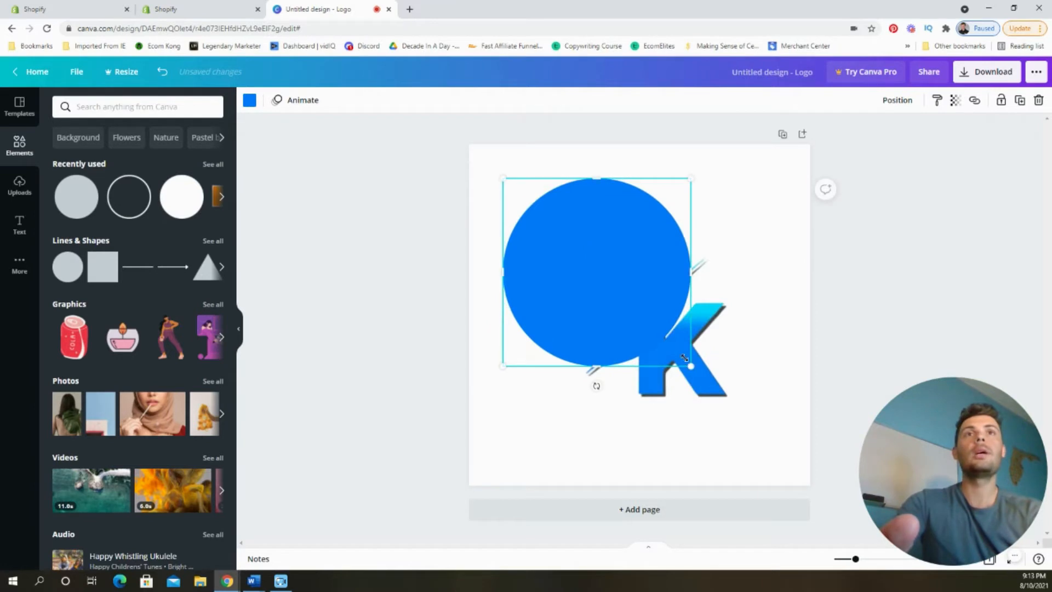
left_click_drag(691, 366, 778, 453)
mouse_move(643, 308)
left_mouse_down()
mouse_move(656, 313)
mouse_move(640, 301)
left_mouse_up()
Send the circle behind the EK logo and color it black
left_click(897, 100)
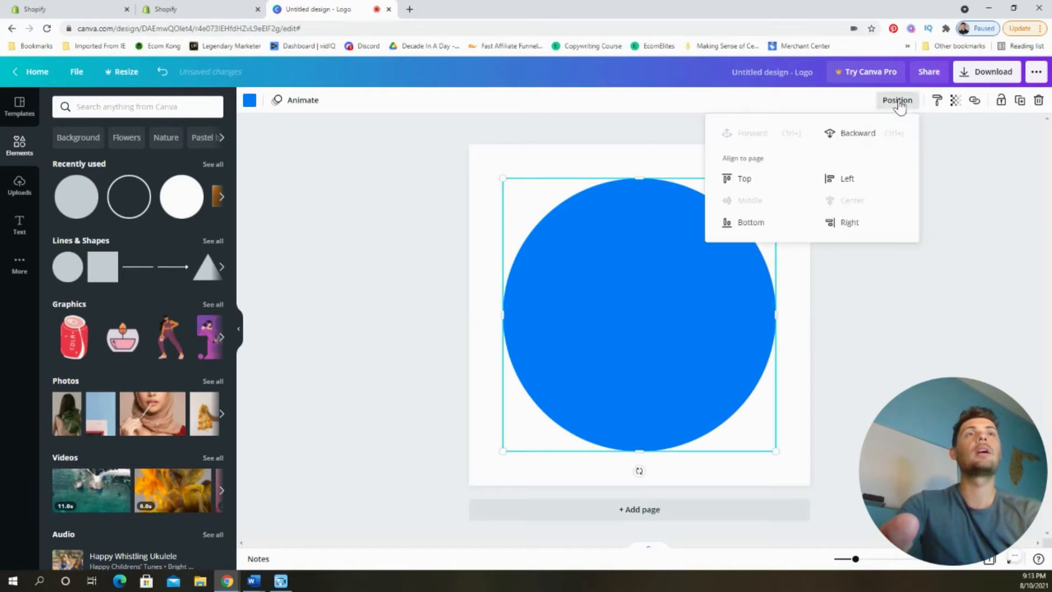
left_click(858, 133)
left_click(250, 101)
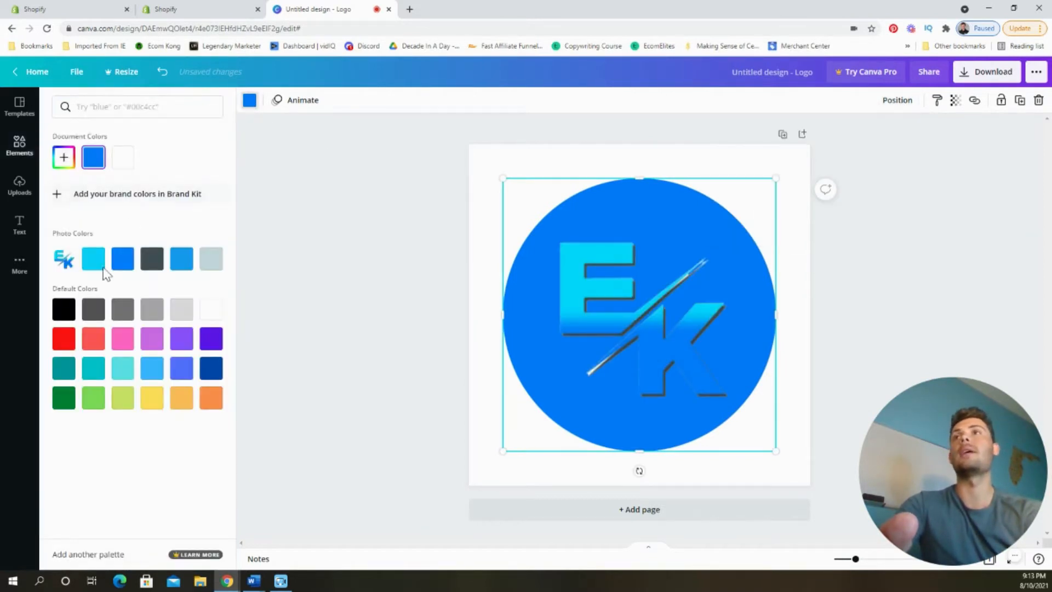
left_click(64, 309)
left_click(736, 295)
Enlarge the EK logo to about 310 × 310 and centre it inside the black circle
left_click(665, 302)
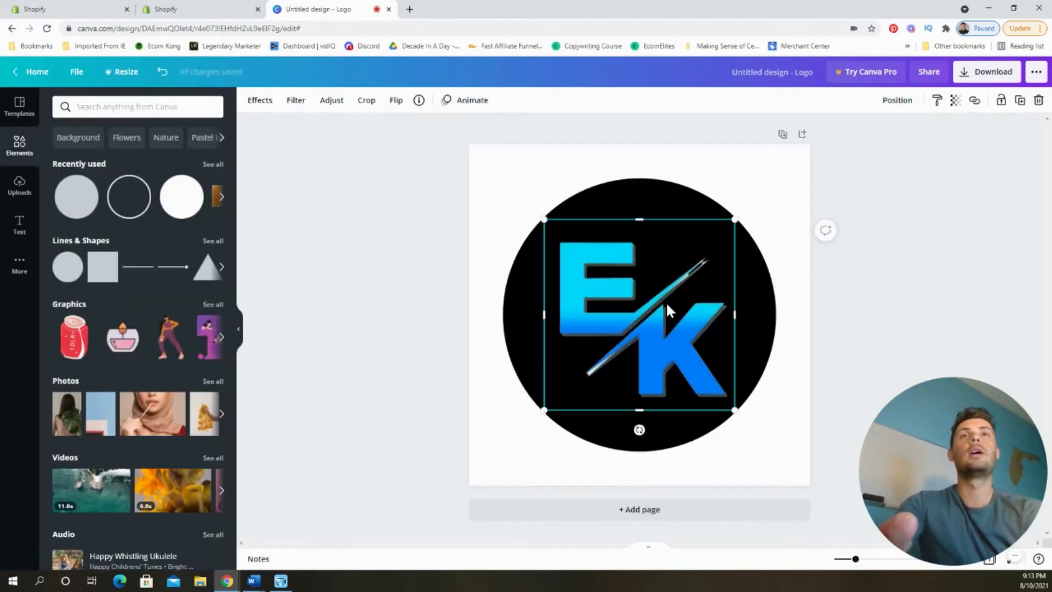
left_click_drag(726, 401, 748, 419)
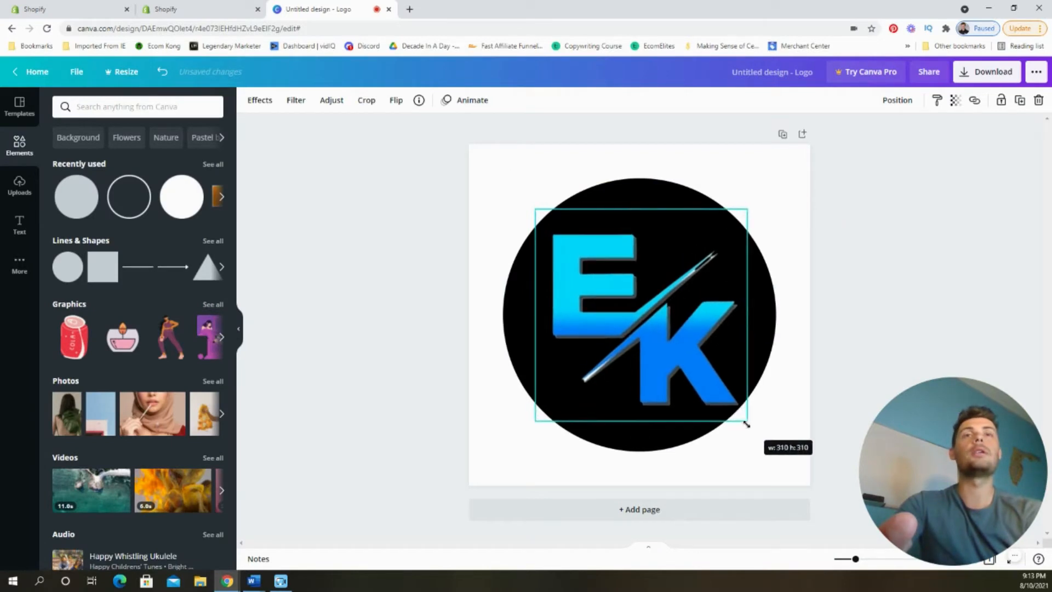
left_click_drag(662, 344, 660, 346)
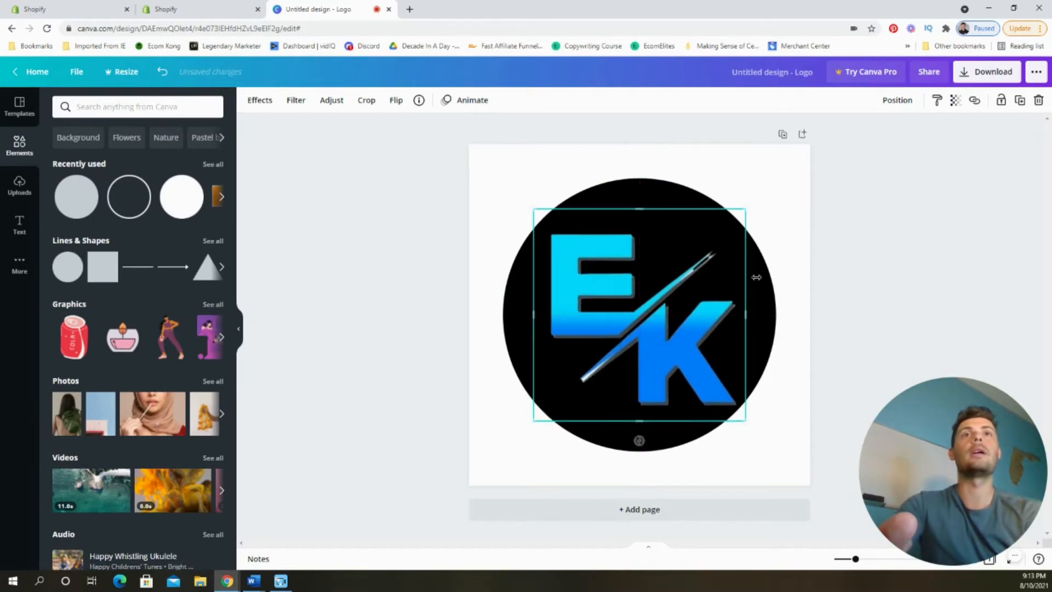
left_click(779, 199)
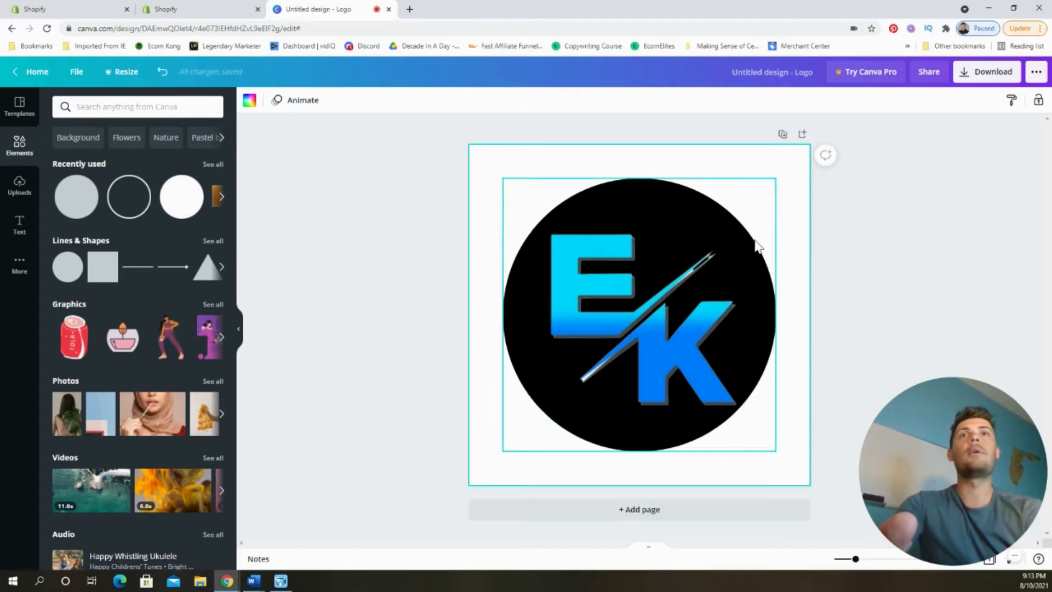
Add the recently used circle outline and enlarge it into a centred ring around the black circle
left_click(129, 208)
left_click_drag(698, 258, 672, 212)
left_click_drag(707, 360, 795, 477)
left_click_drag(778, 395, 751, 384)
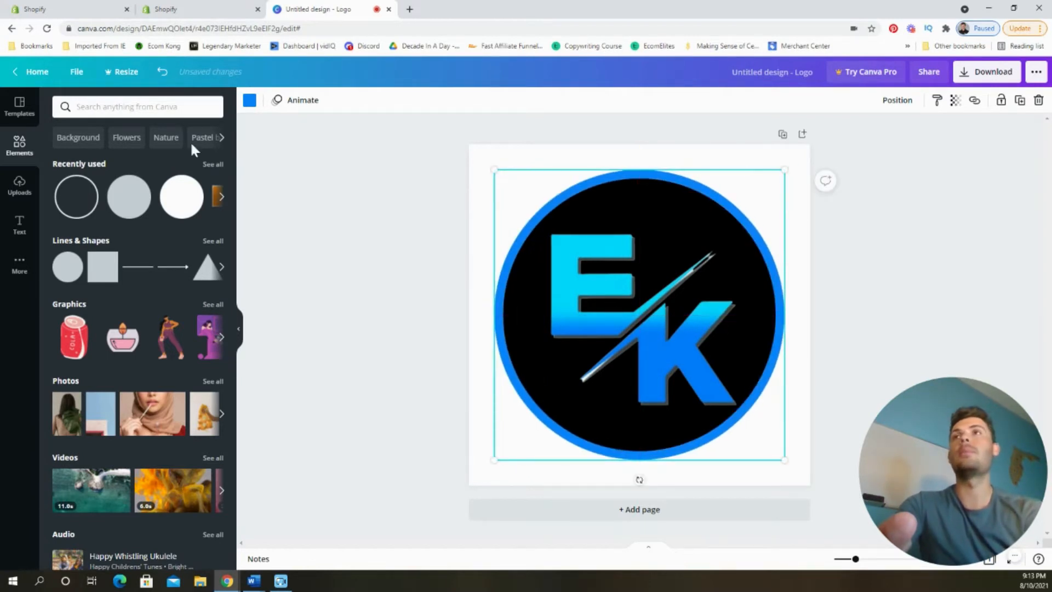
Color the outer ring light cyan using the photo color taken from the EK logo
left_click(249, 100)
left_click(93, 258)
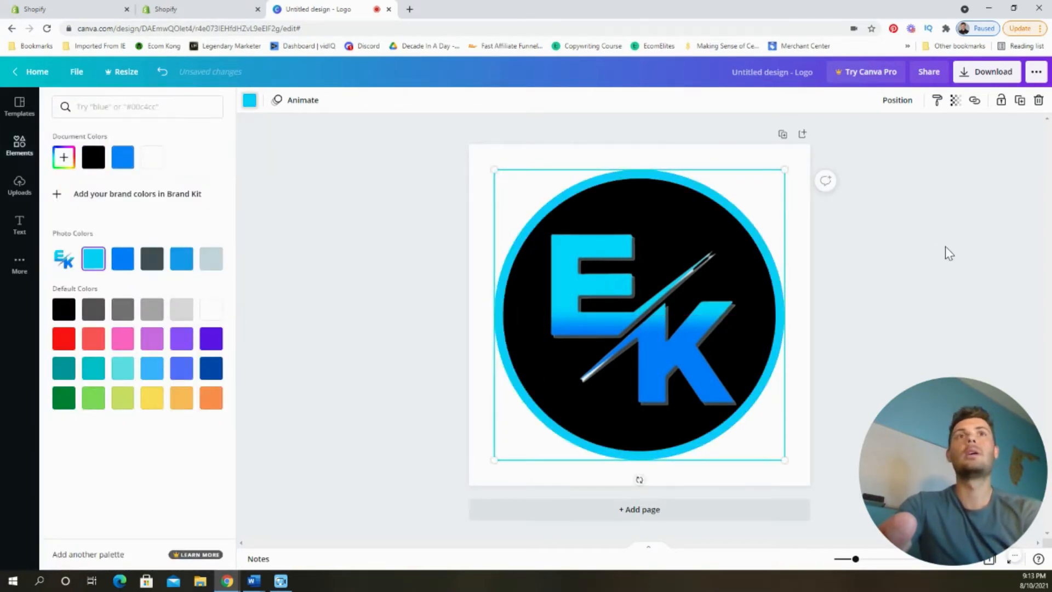
left_click(967, 256)
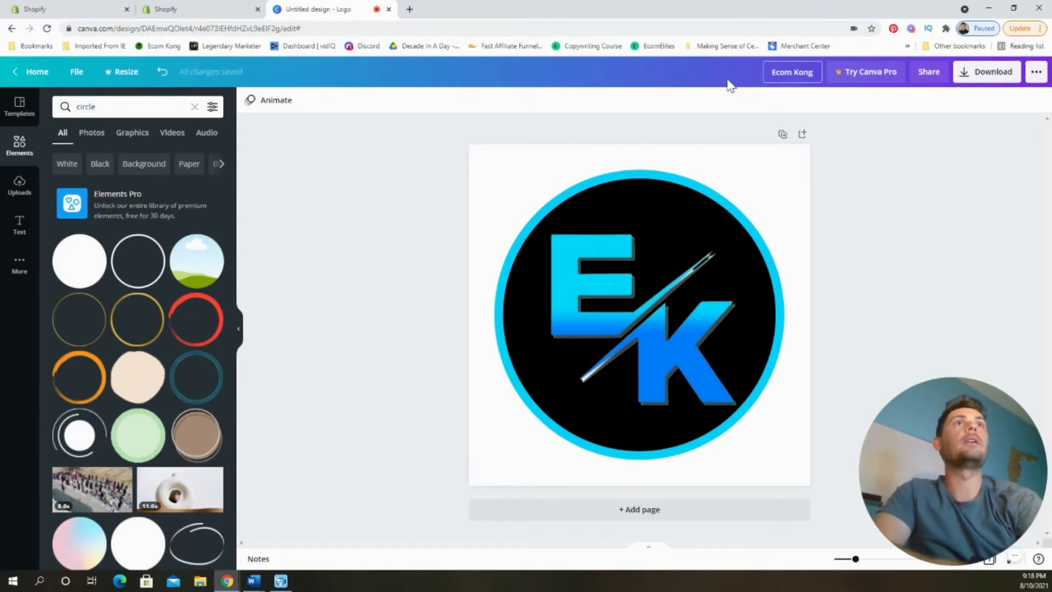
Download the finished Ecom Kong design as a PNG file and dismiss the business card offer
left_click(987, 74)
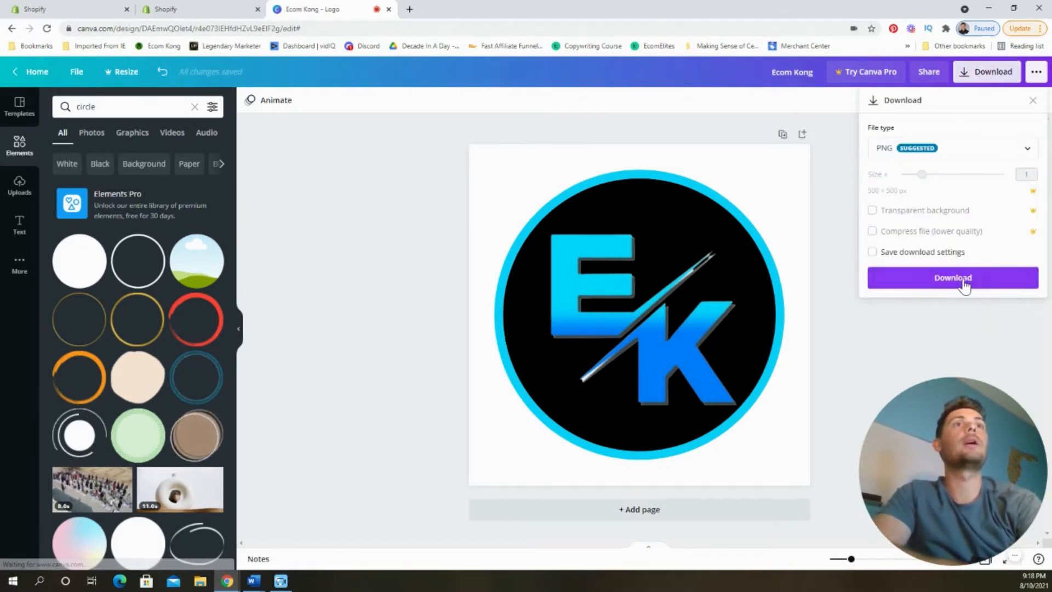
left_click(963, 282)
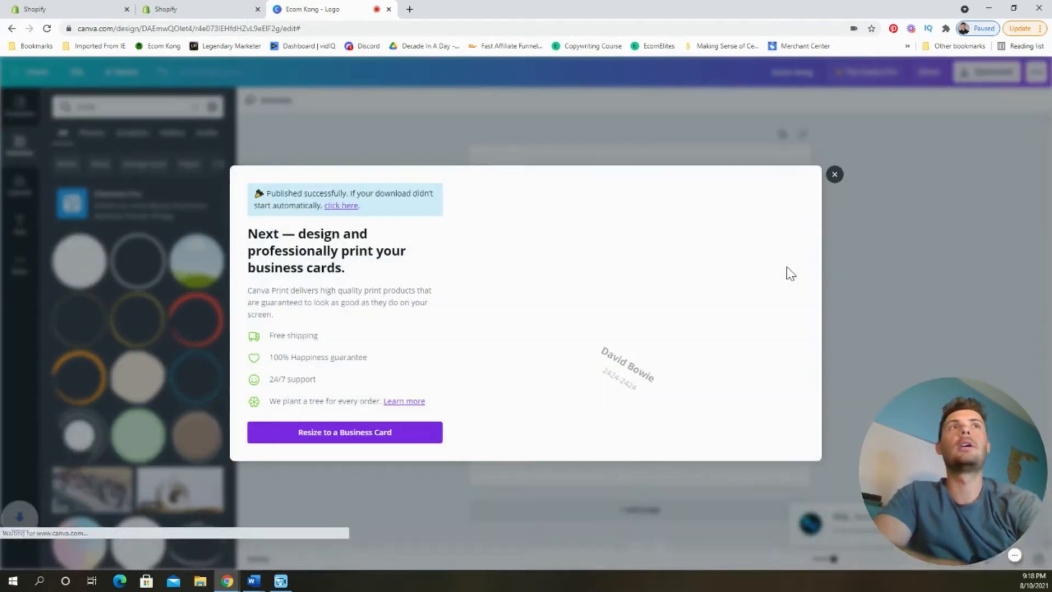
left_click(974, 295)
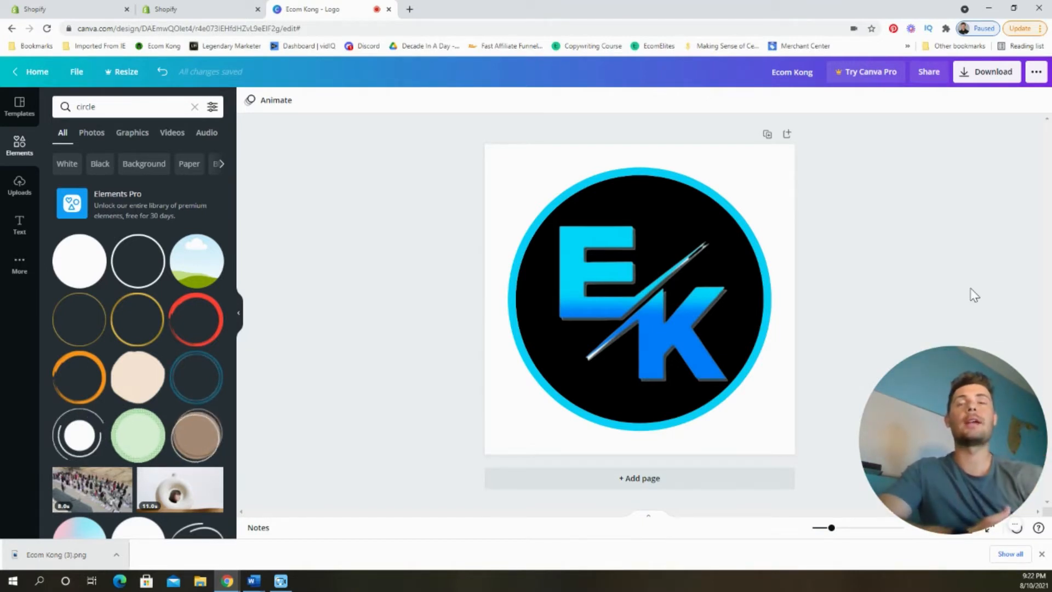
Search the web for "transparent background" in a new browser tab and go to remove.bg
left_click(410, 9)
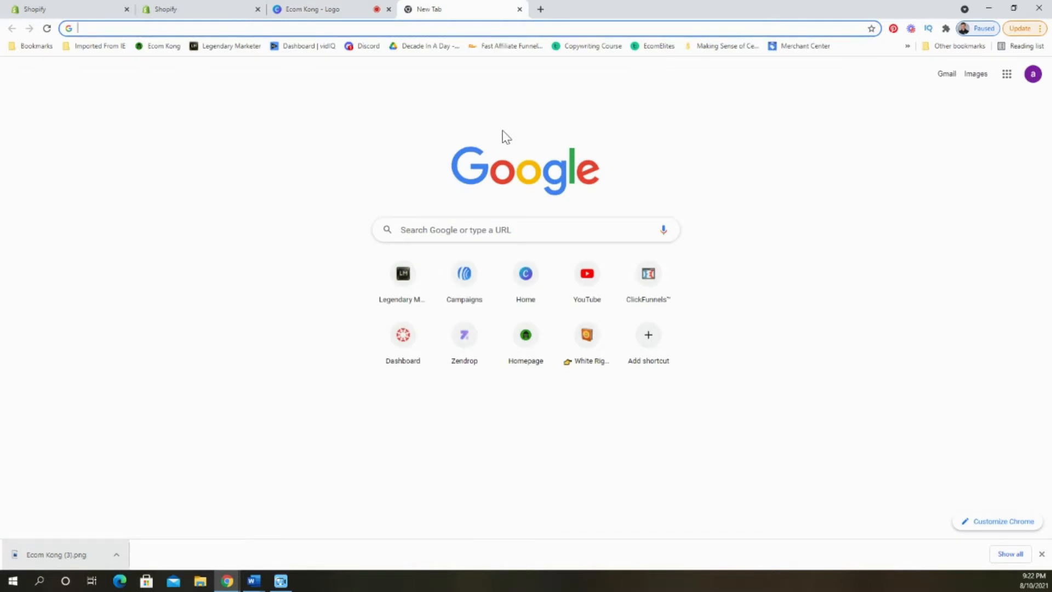
type("tran")
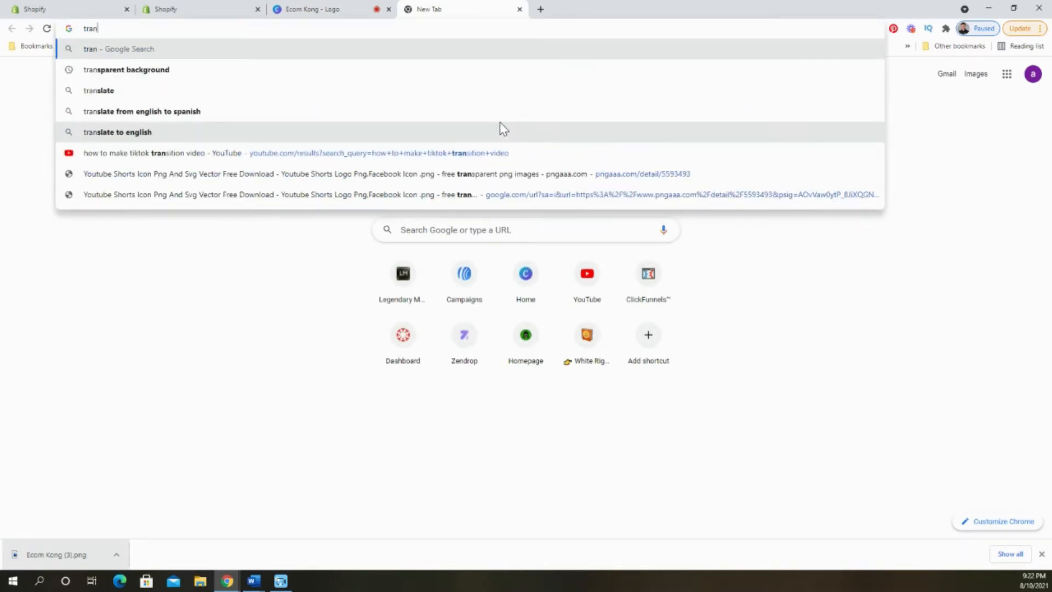
left_click(488, 70)
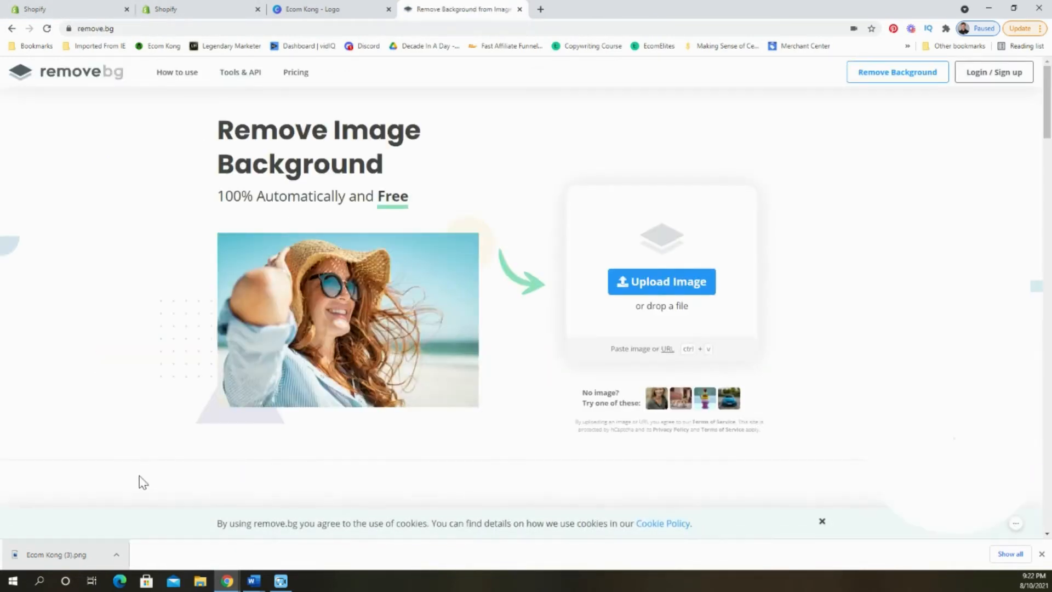
Remove the background from Ecom Kong (3).png in remove.bg and download the result at preview size
left_click_drag(70, 557, 331, 368)
left_click_drag(401, 310, 425, 287)
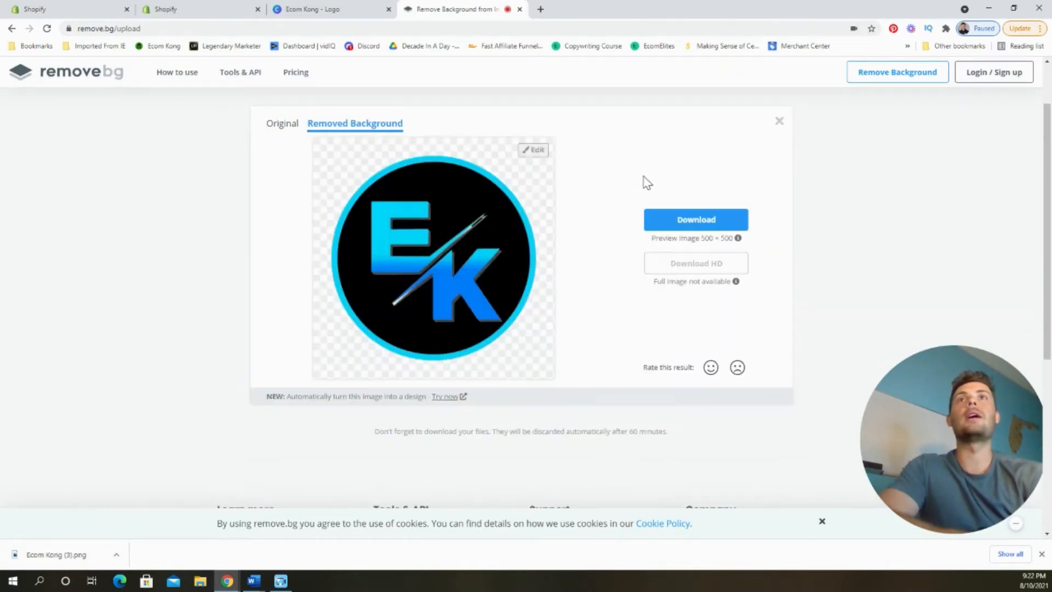
left_click(693, 222)
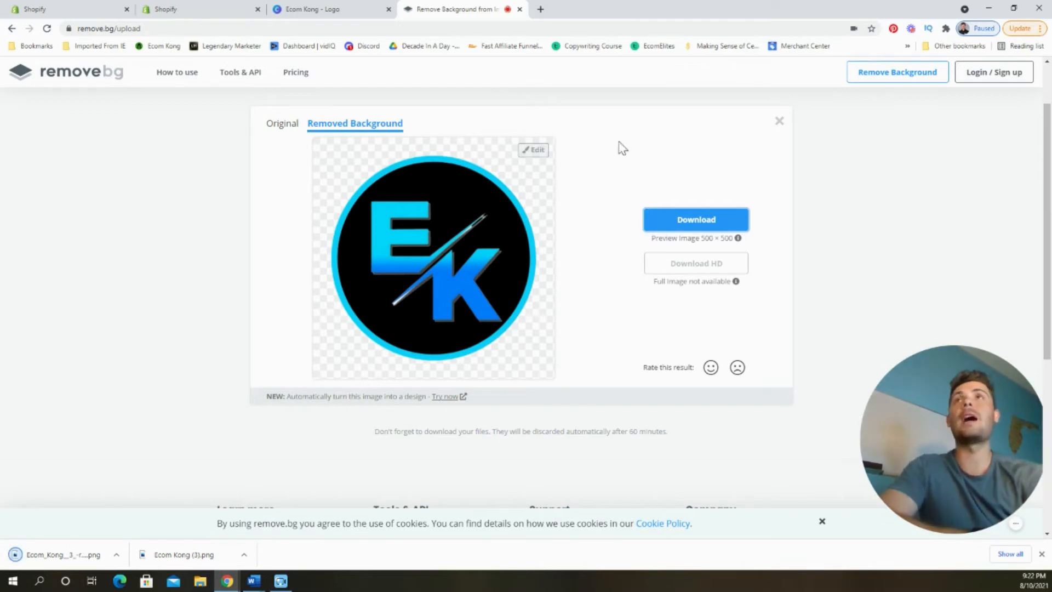
Return to the Printful design setup in Shopify and upload the background-free logo onto the front of the cap
left_click(239, 10)
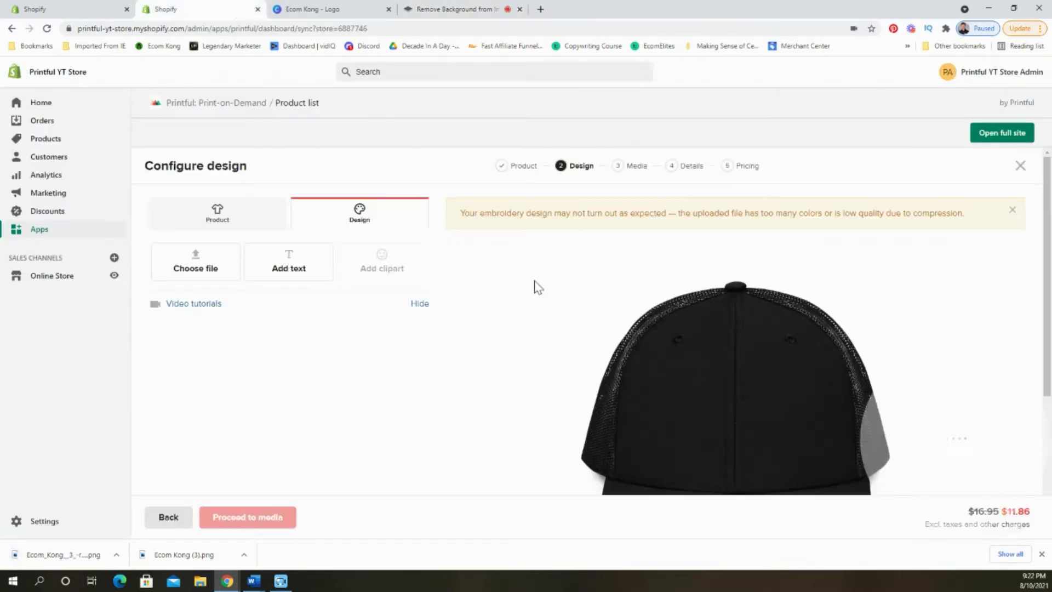
scroll(554, 305, "down", 4)
scroll(389, 342, "up", 2)
left_click_drag(68, 555, 663, 351)
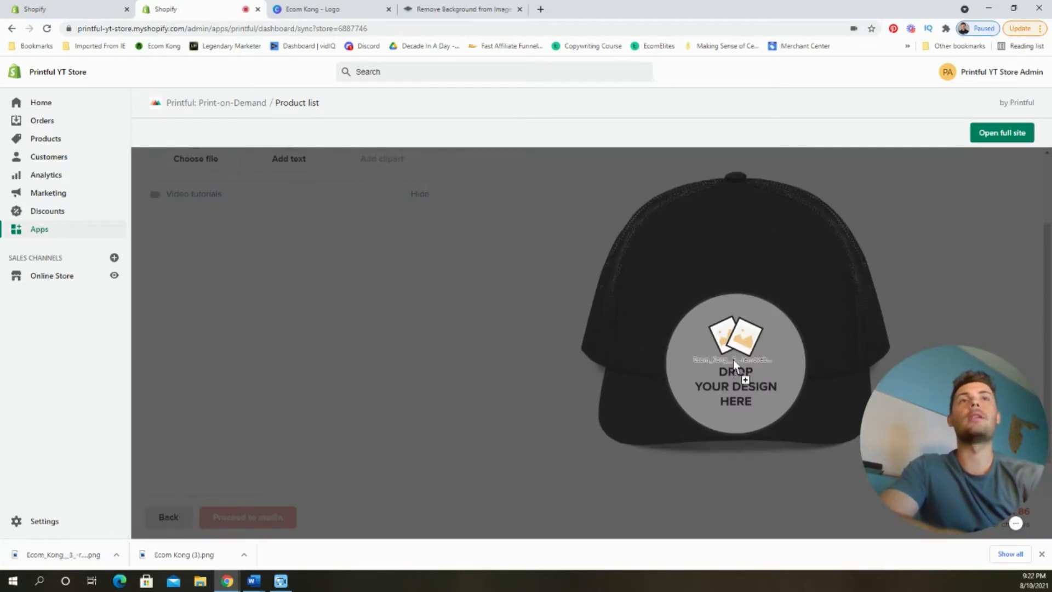
left_click_drag(733, 359, 732, 360)
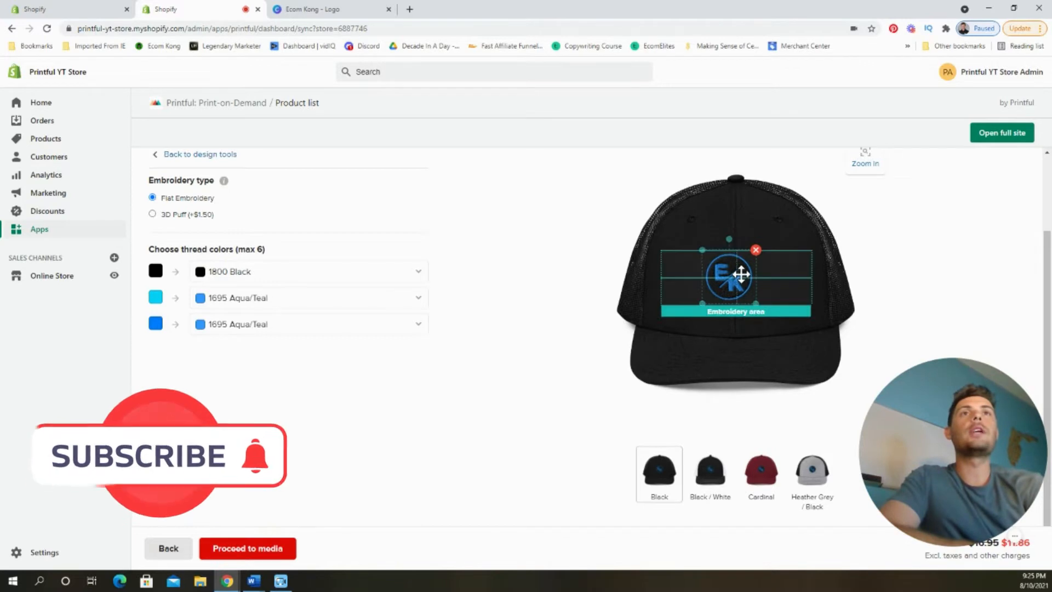
Enlarge and centre the logo in the embroidery area, and preview it on the Black / White, Cardinal and Heather Grey / Black caps
left_click_drag(741, 274, 766, 304)
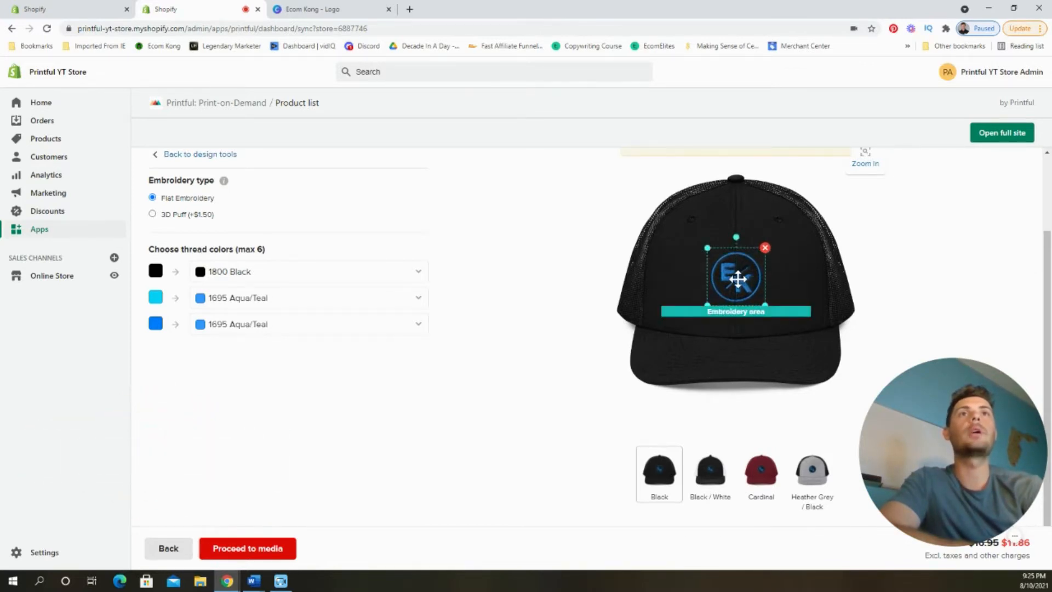
left_click(711, 470)
left_click(760, 472)
left_click(812, 481)
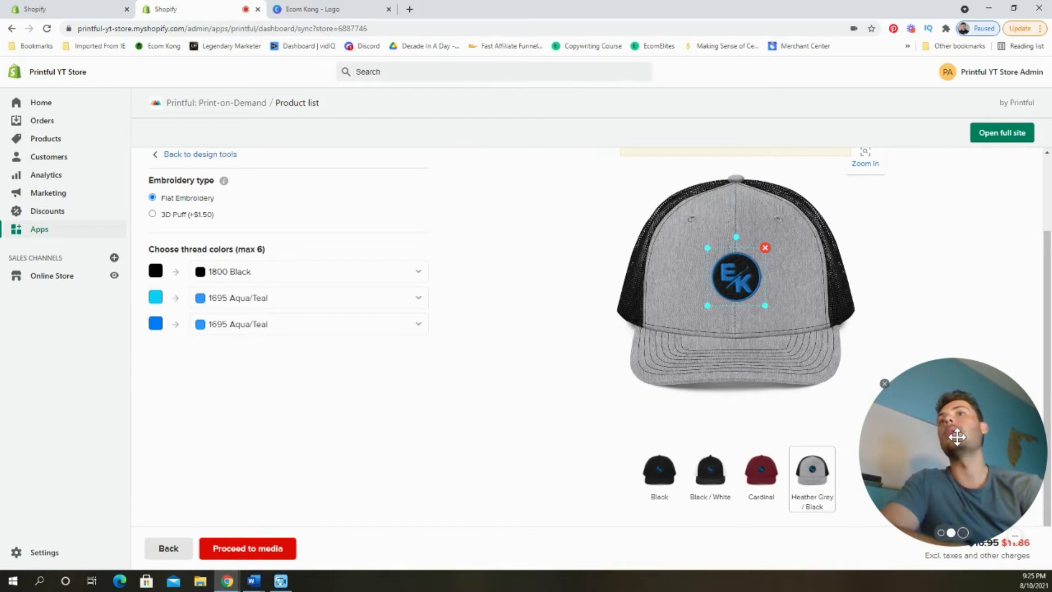
Proceed to the media stage and make the Heather Grey / Black front view the main mockup image
left_click(280, 550)
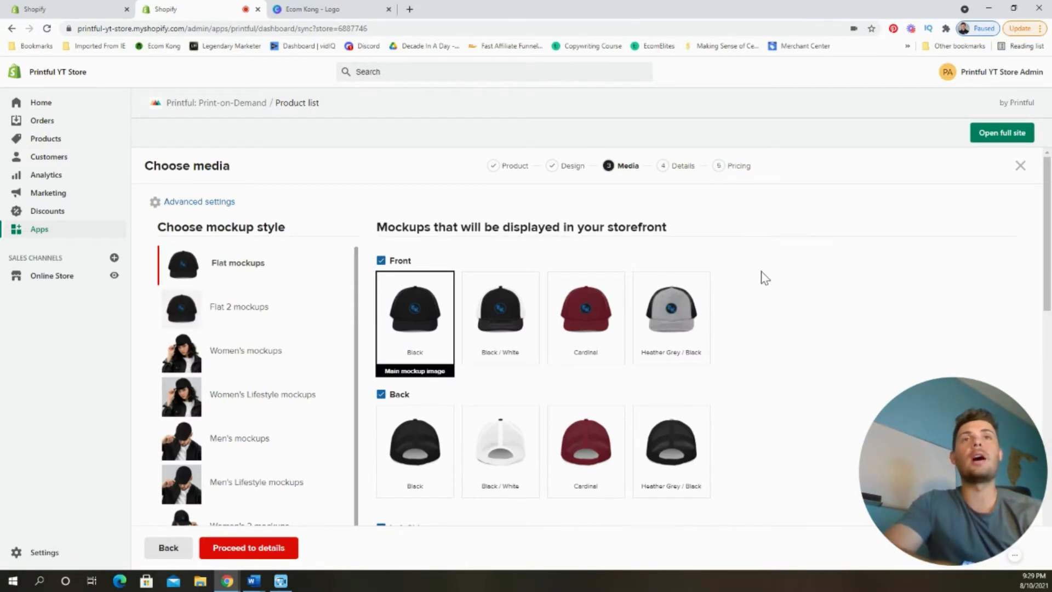
left_click(674, 329)
Exclude the Left Side and Right Side mockups from the images displayed in the storefront
scroll(762, 333, "down", 1)
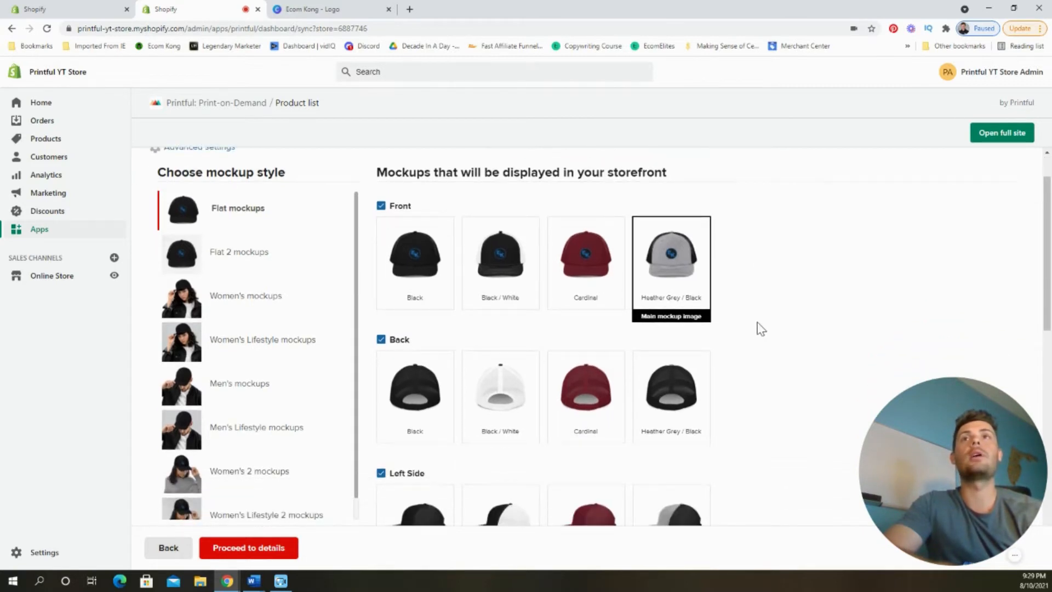
scroll(761, 329, "down", 1)
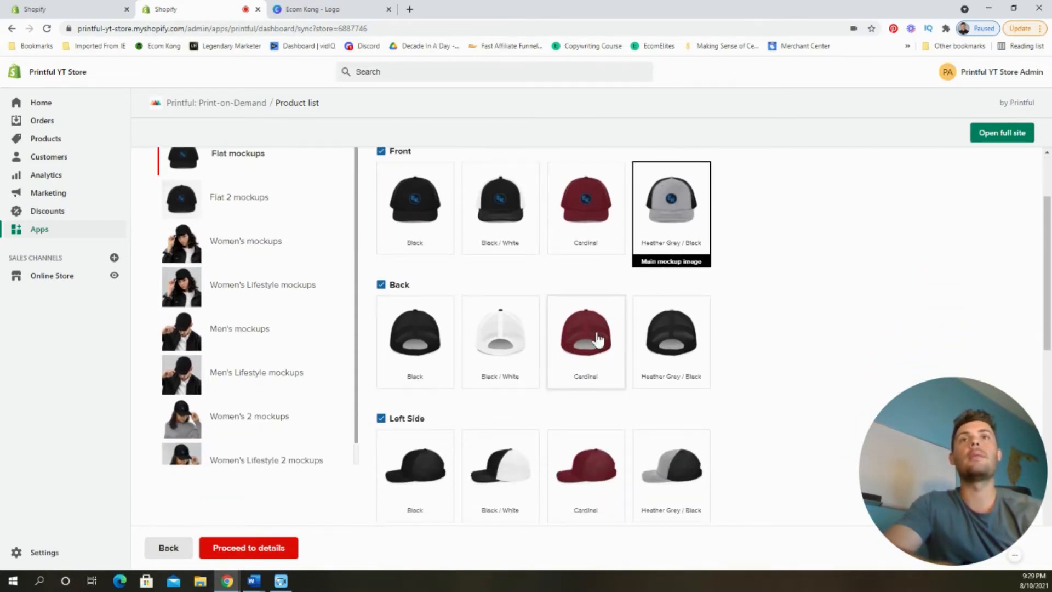
scroll(700, 348, "down", 6)
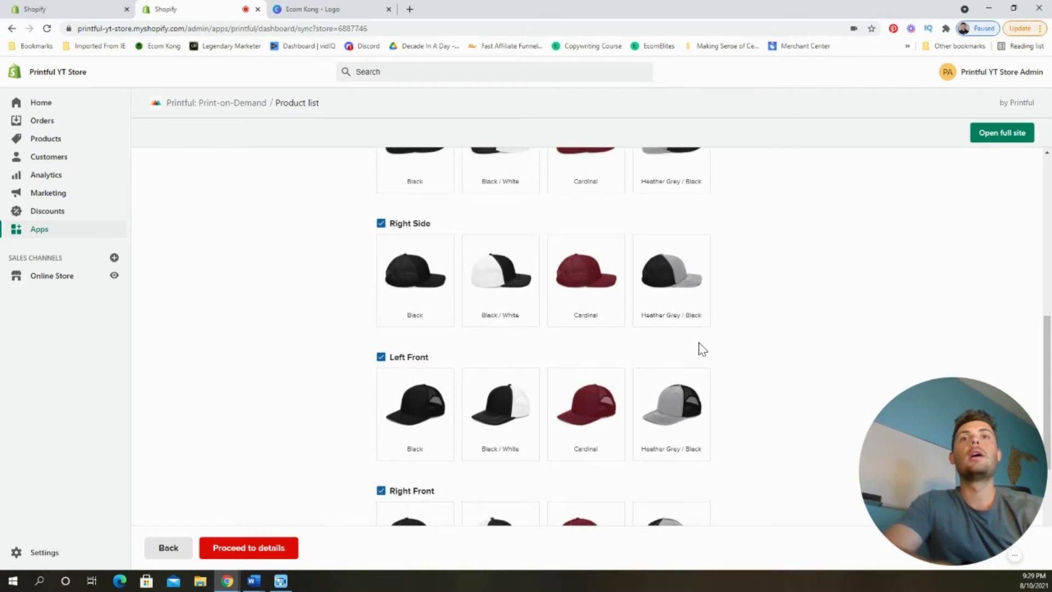
scroll(700, 349, "up", 2)
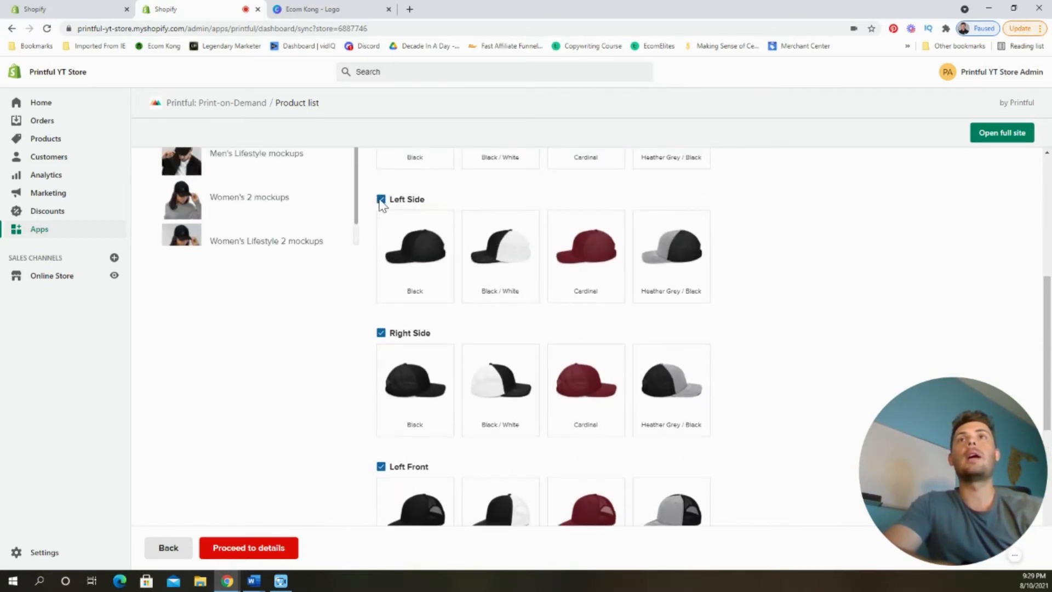
left_click(382, 201)
left_click(382, 229)
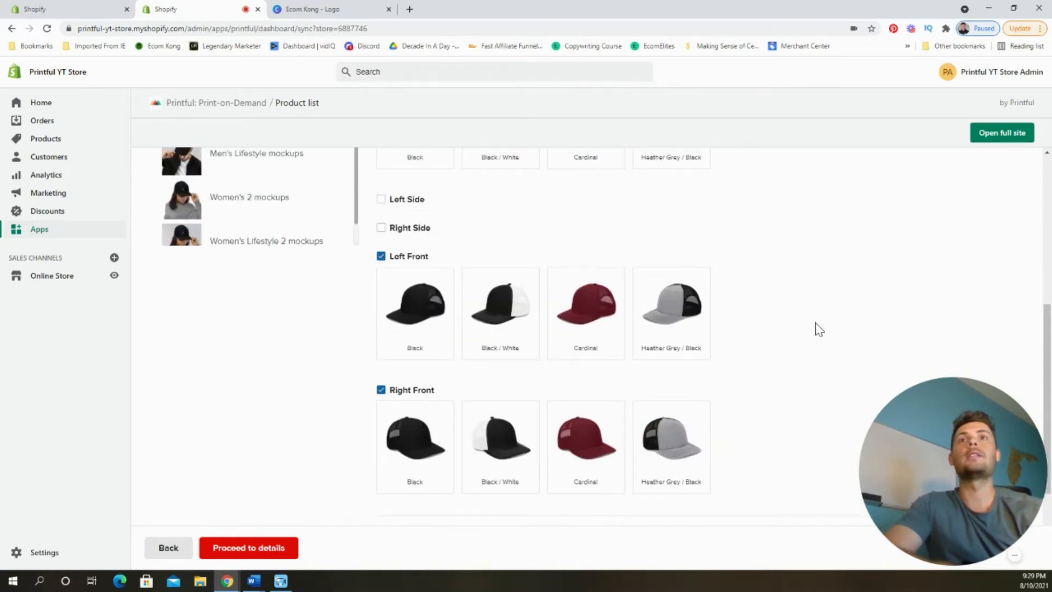
Exclude the Left Front mockups from the storefront images and proceed to the product details
scroll(818, 328, "down", 2)
scroll(813, 327, "up", 1)
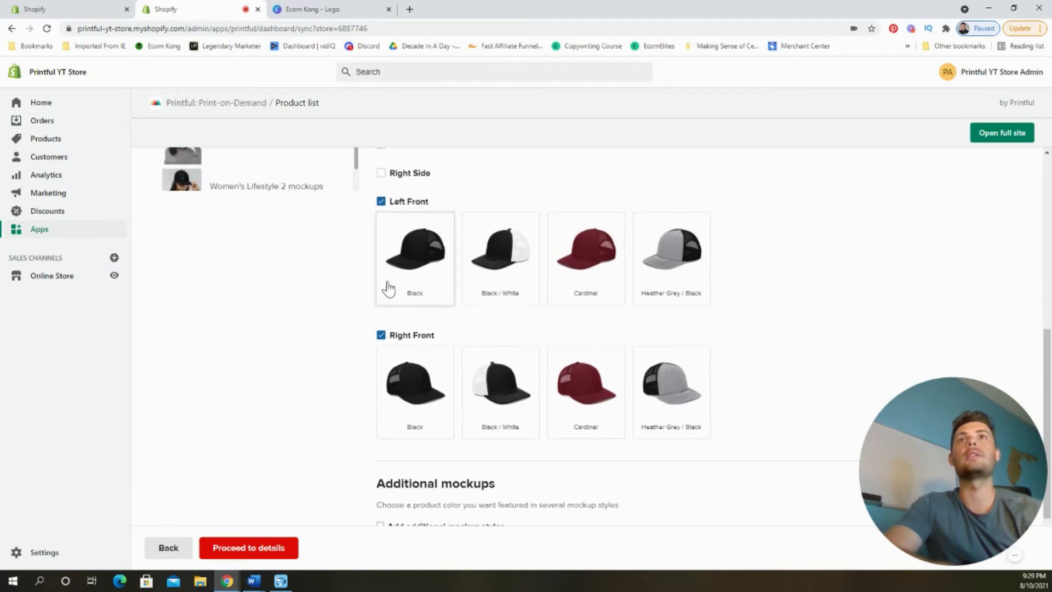
left_click(381, 201)
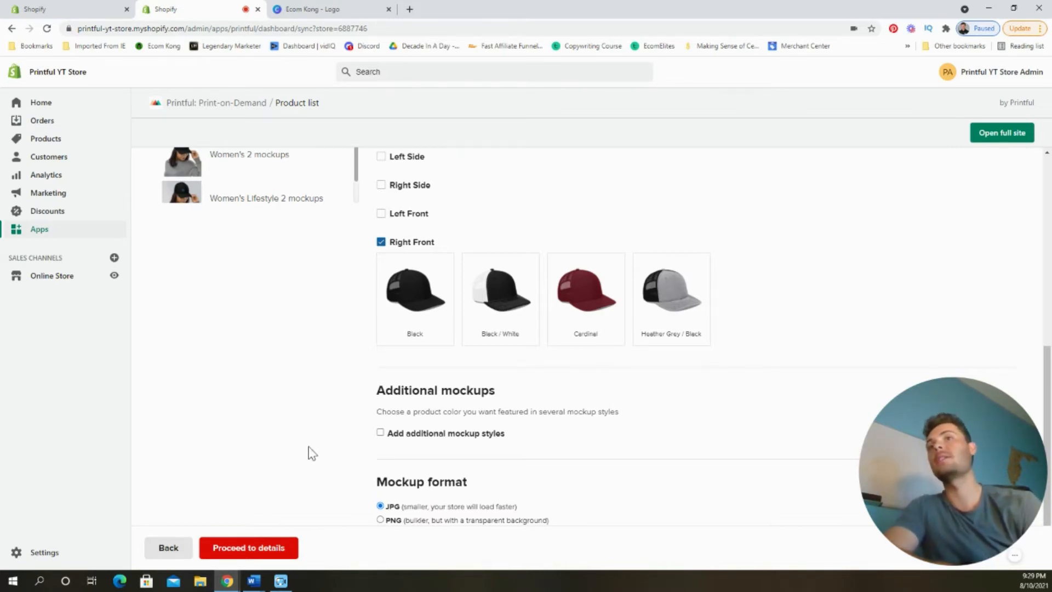
left_click(272, 553)
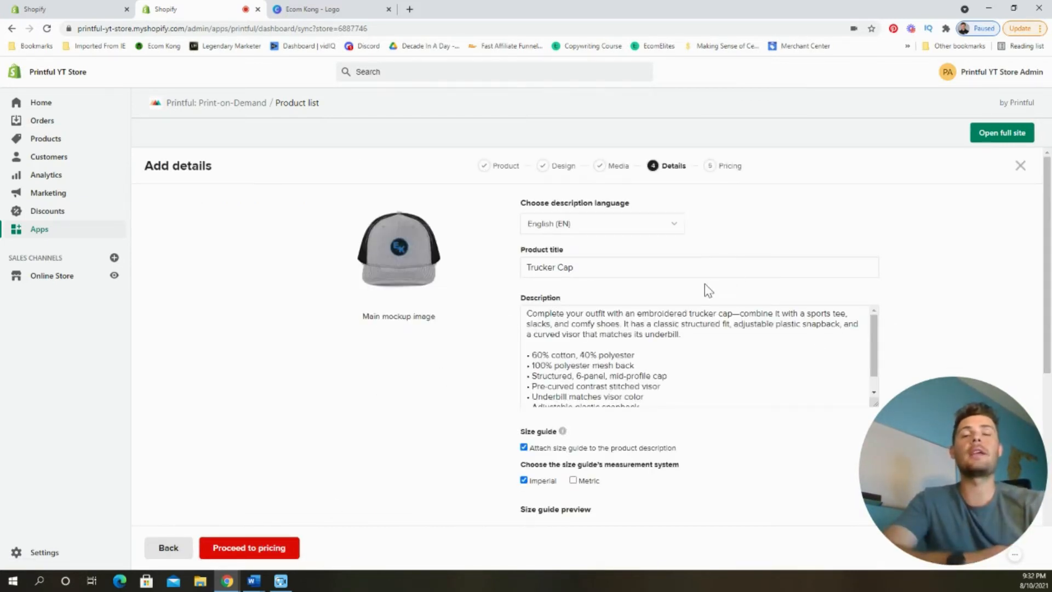
Change the product title to "Ecom Kong Official Trucker Cap"
left_click(526, 267)
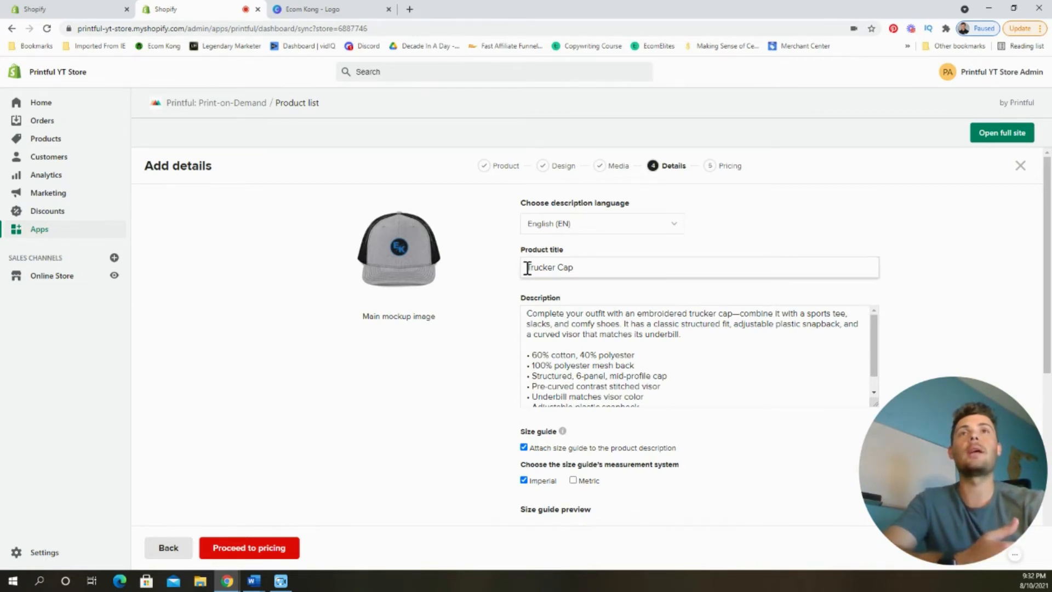
type("Ecom Kong Of")
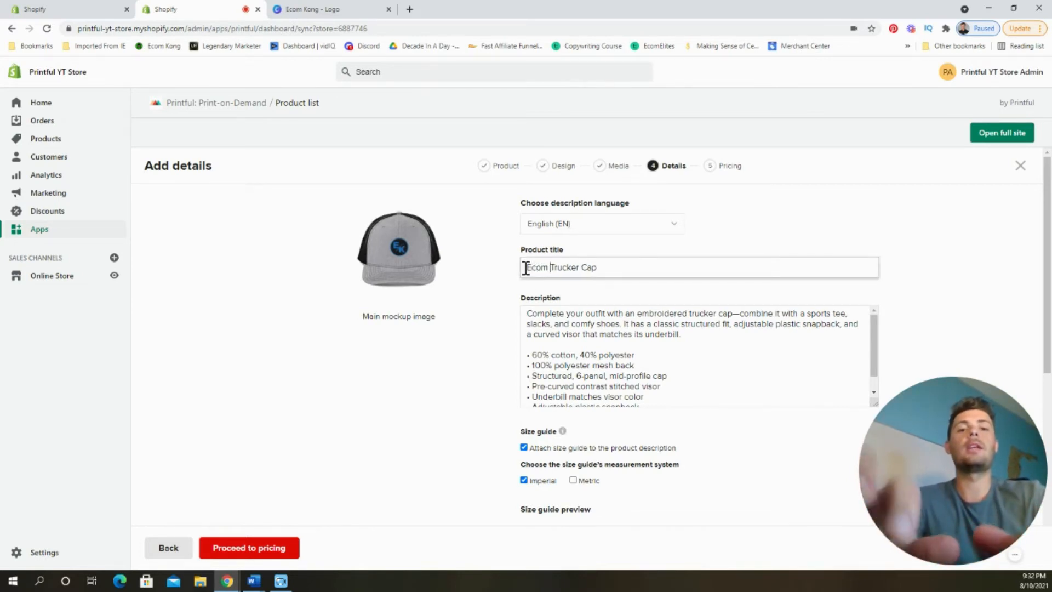
type("ficial")
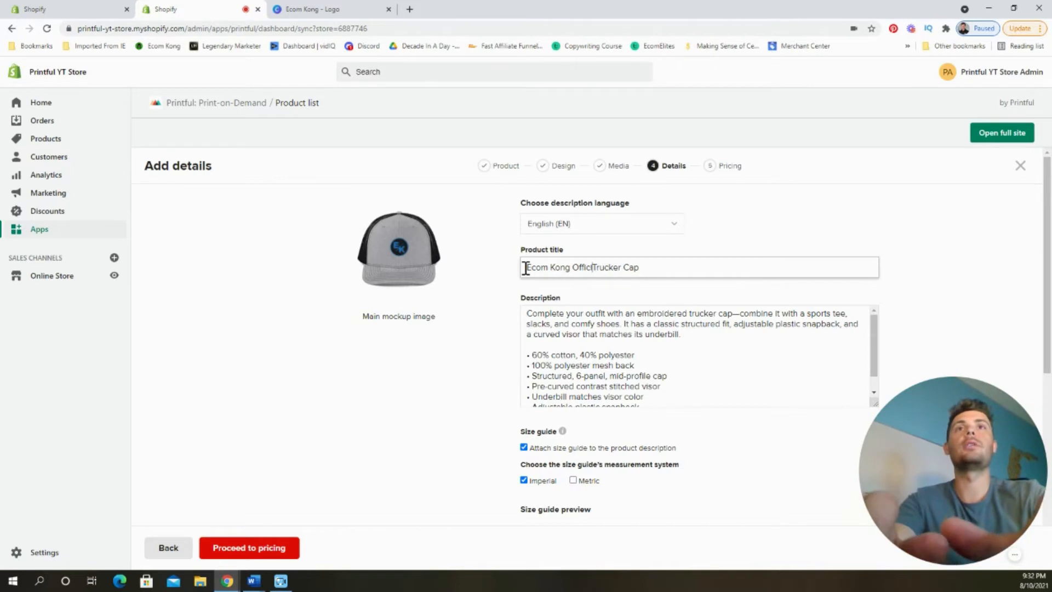
left_click(637, 345)
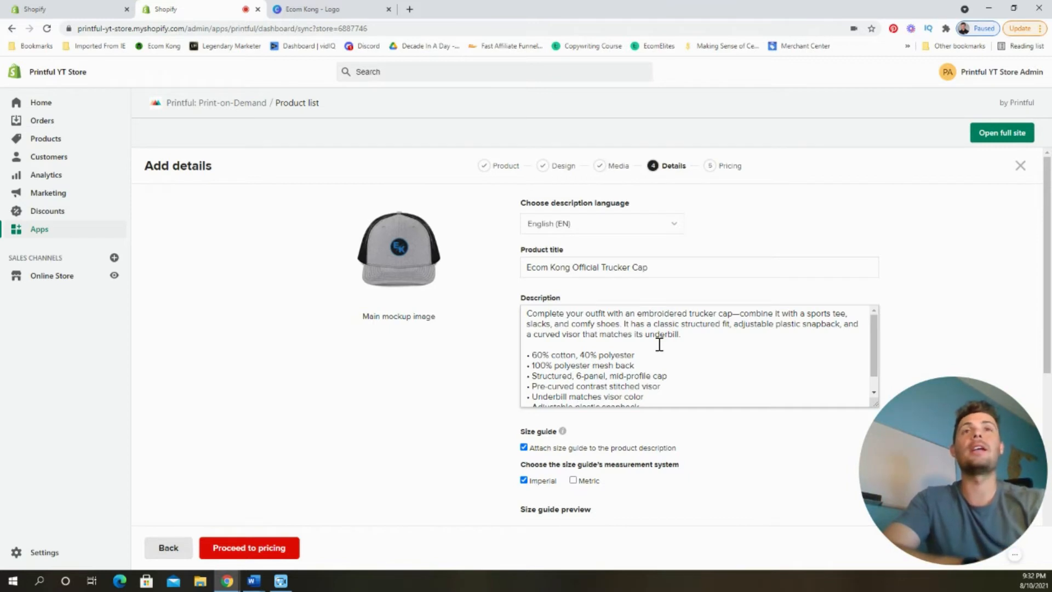
Add metric measurements alongside imperial in the attached size guide and proceed to pricing
scroll(724, 468, "down", 1)
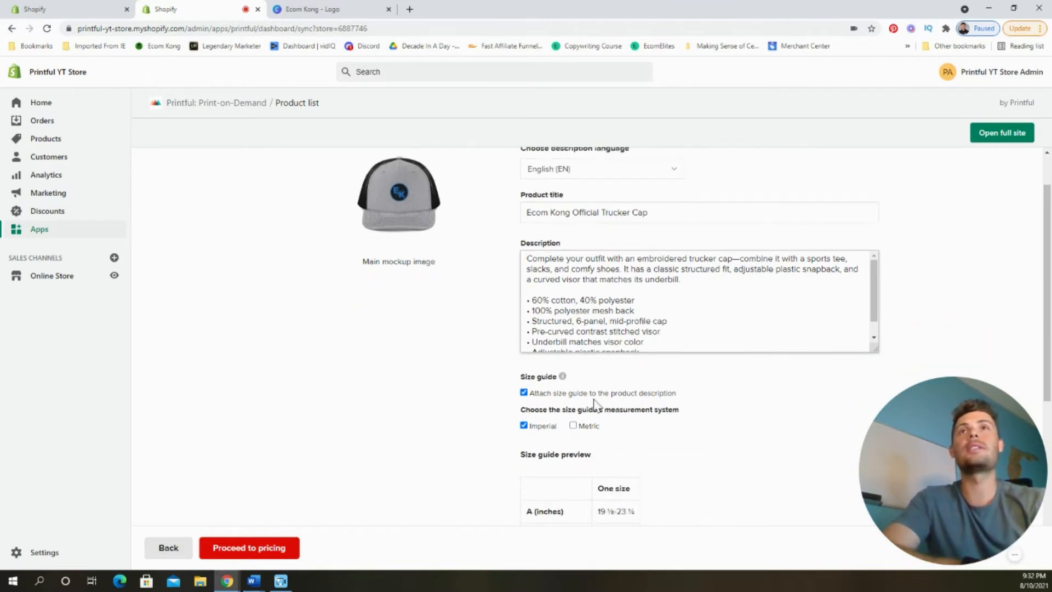
scroll(737, 443, "down", 1)
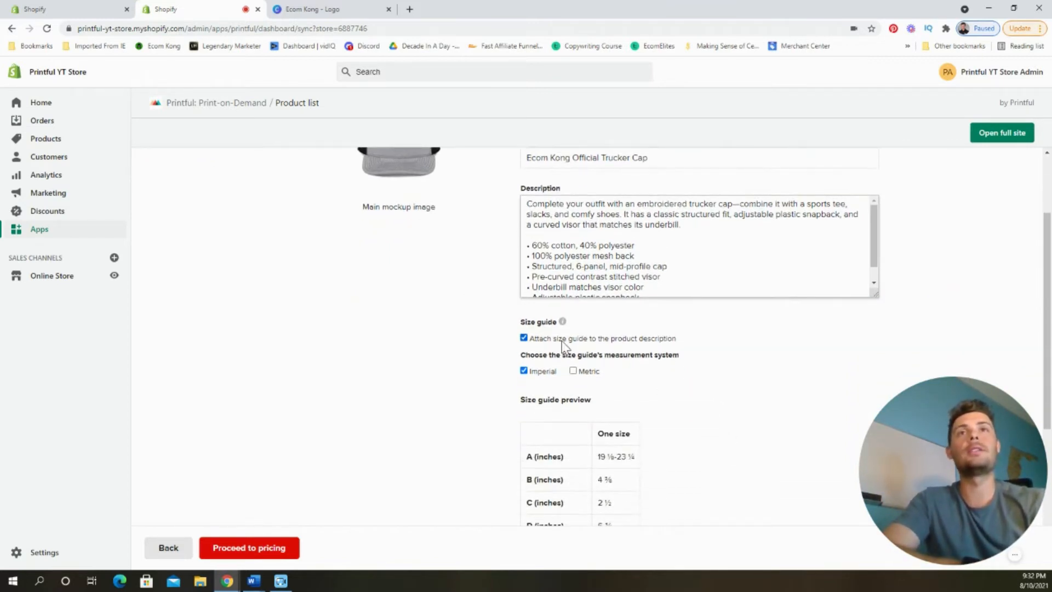
scroll(668, 359, "down", 1)
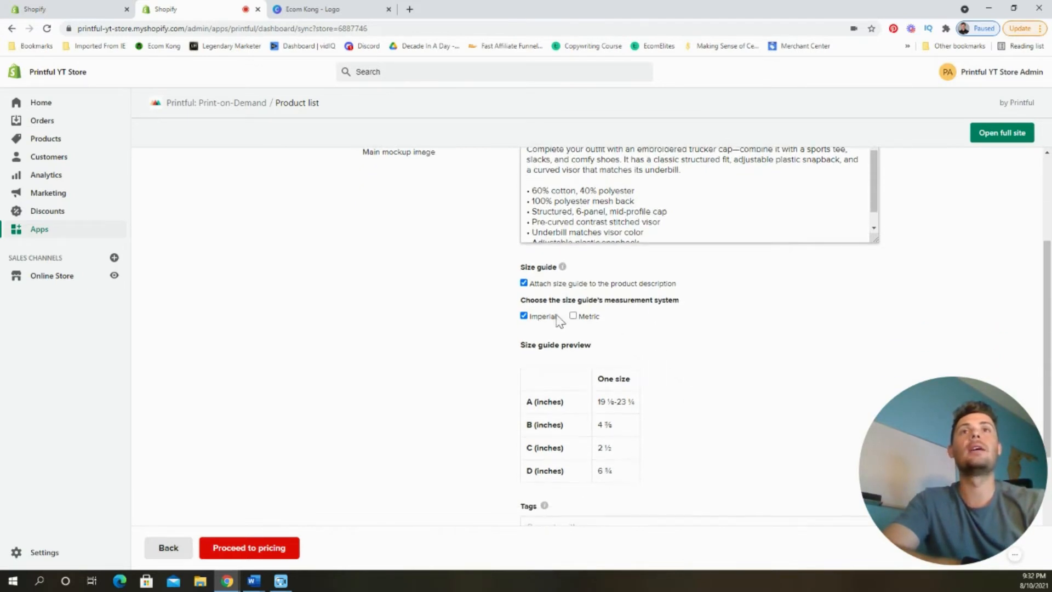
left_click(573, 316)
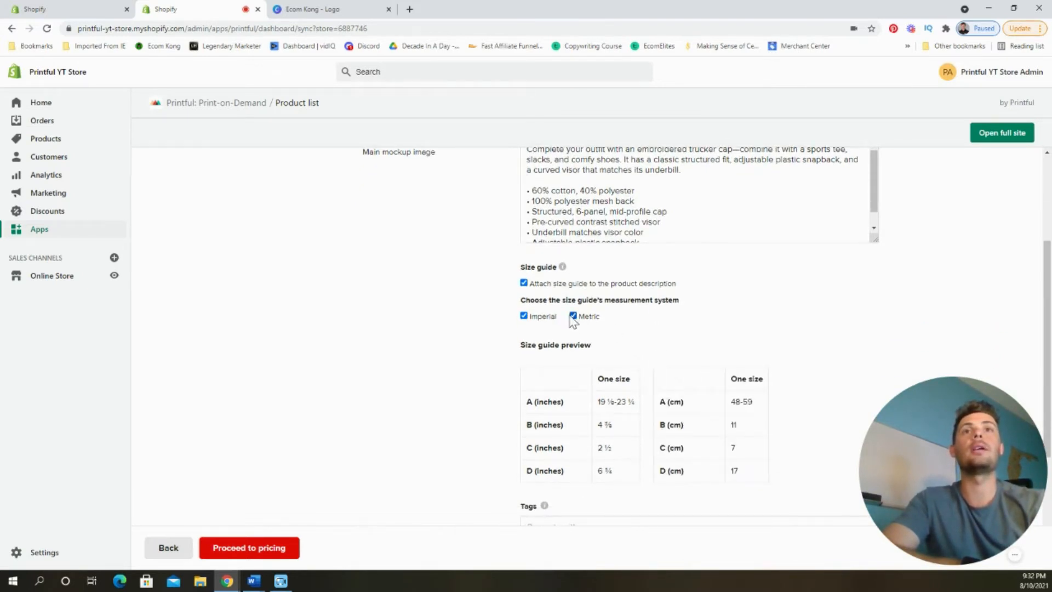
left_click(534, 318)
left_click(545, 318)
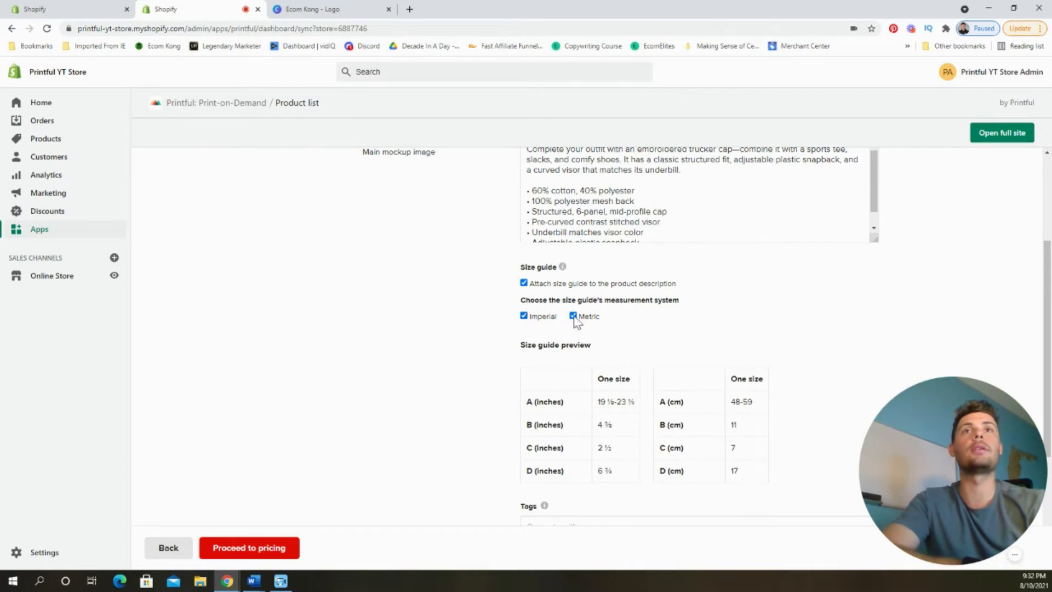
scroll(826, 415, "down", 2)
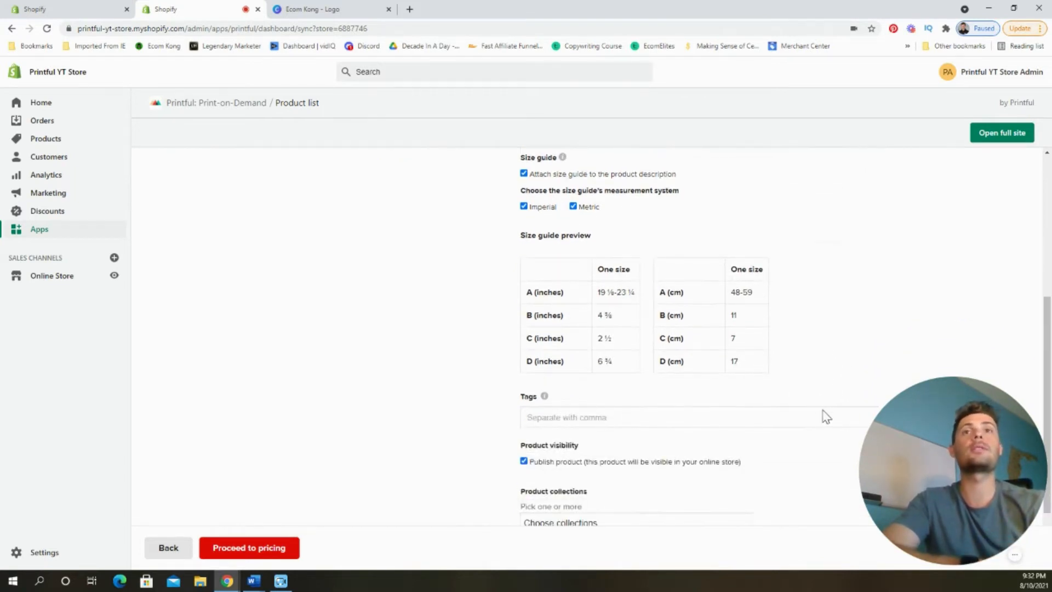
scroll(814, 326, "down", 2)
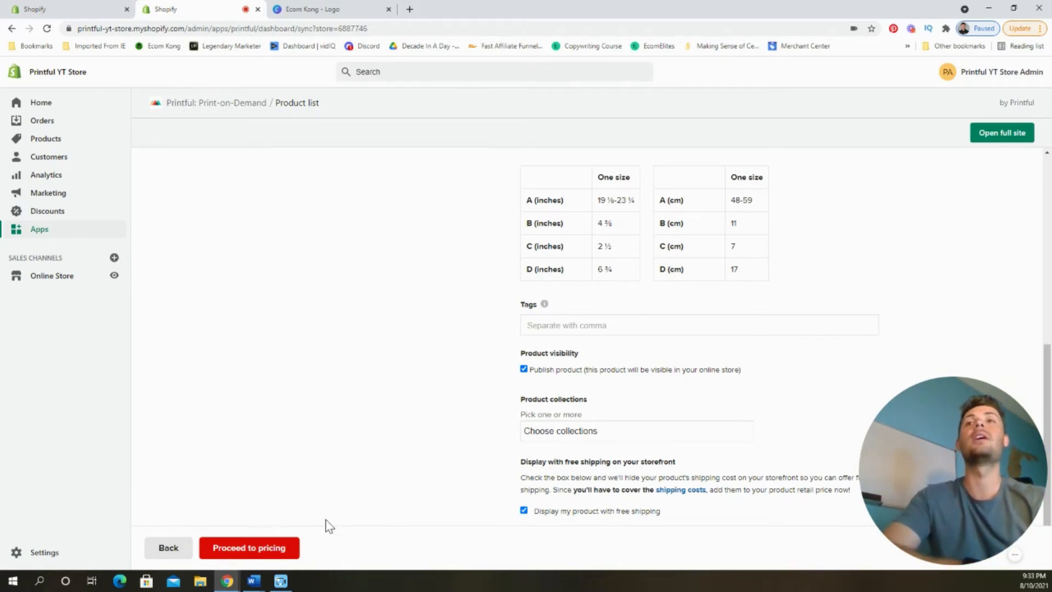
left_click(259, 553)
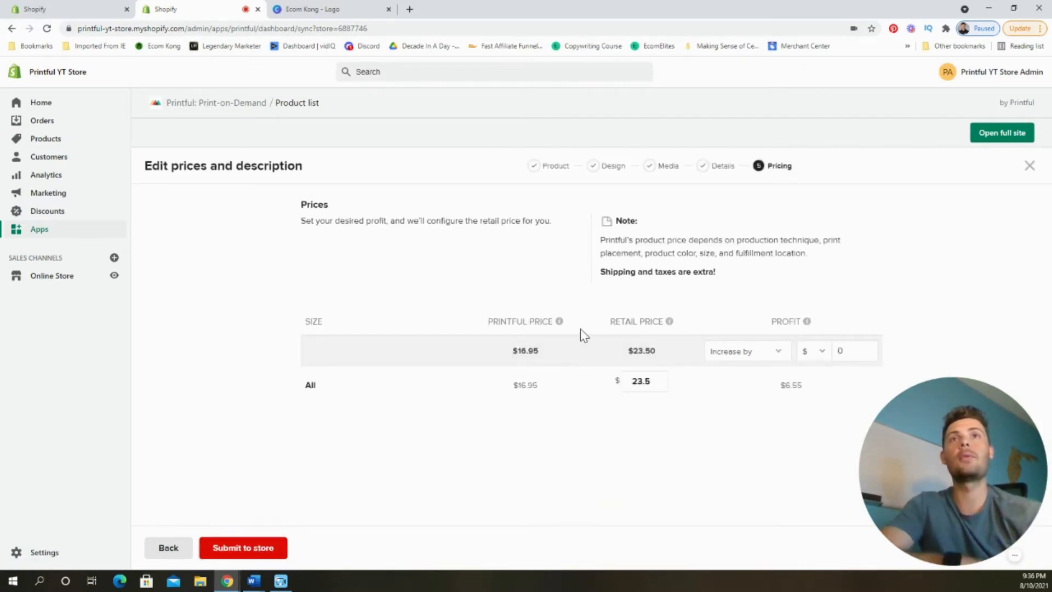
Check the notes on the price columns and set the cap's retail price to $39.99 for all sizes
mouse_move(560, 324)
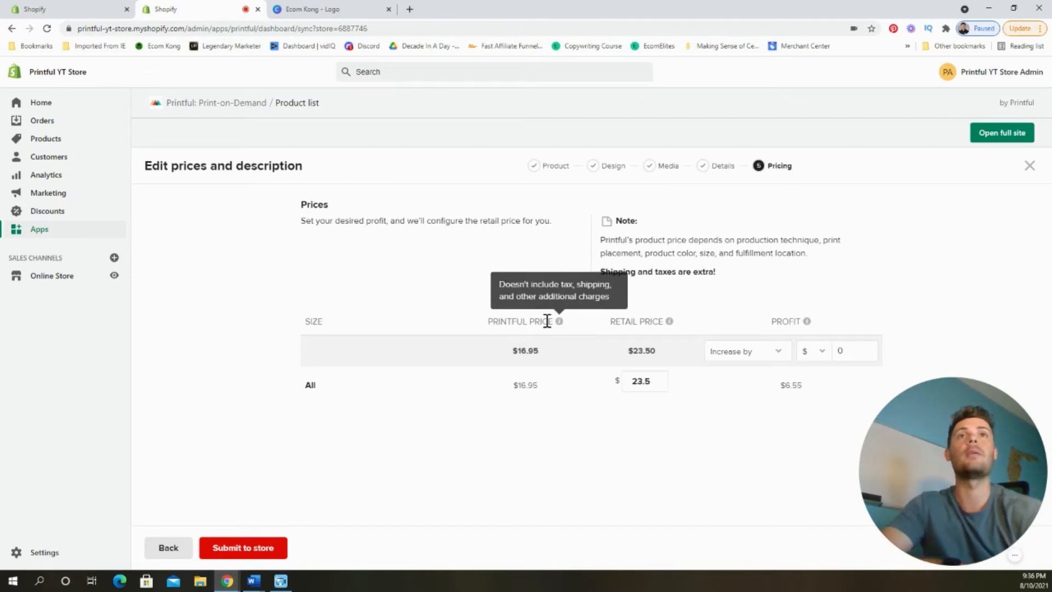
mouse_move(668, 324)
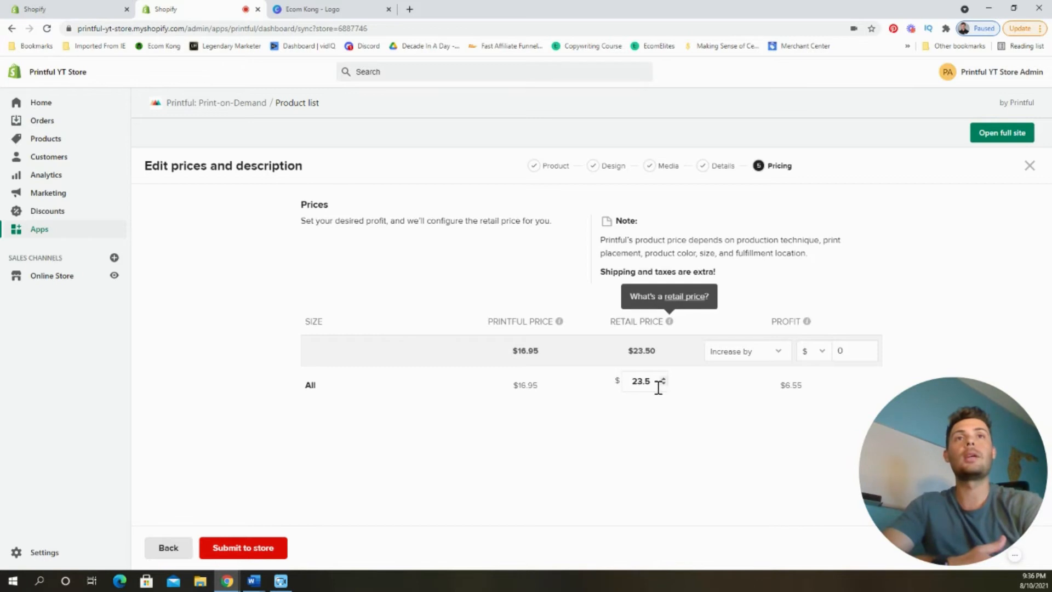
left_click_drag(655, 380, 623, 380)
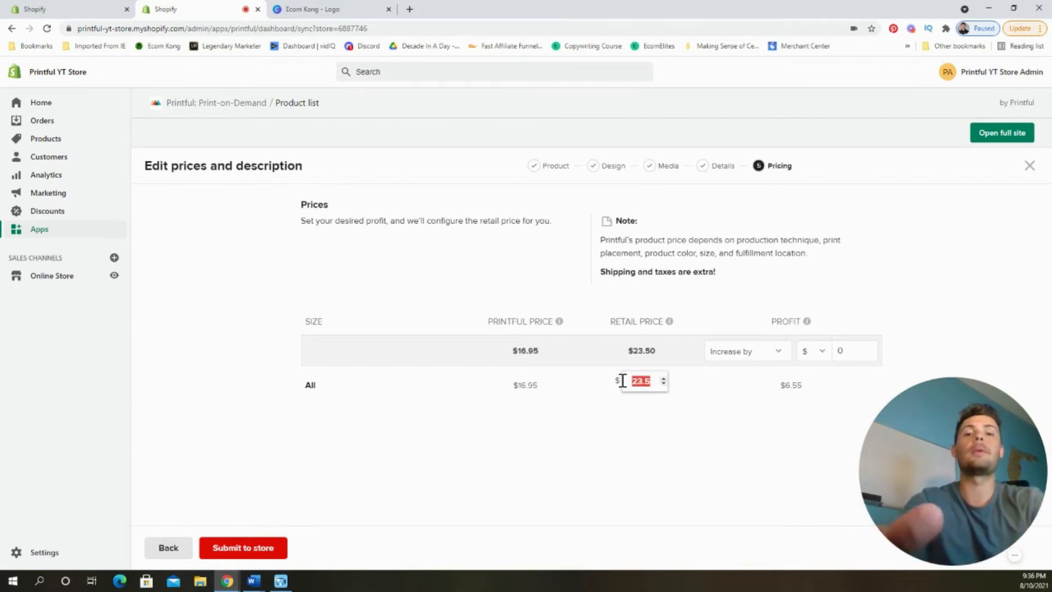
type("39.99")
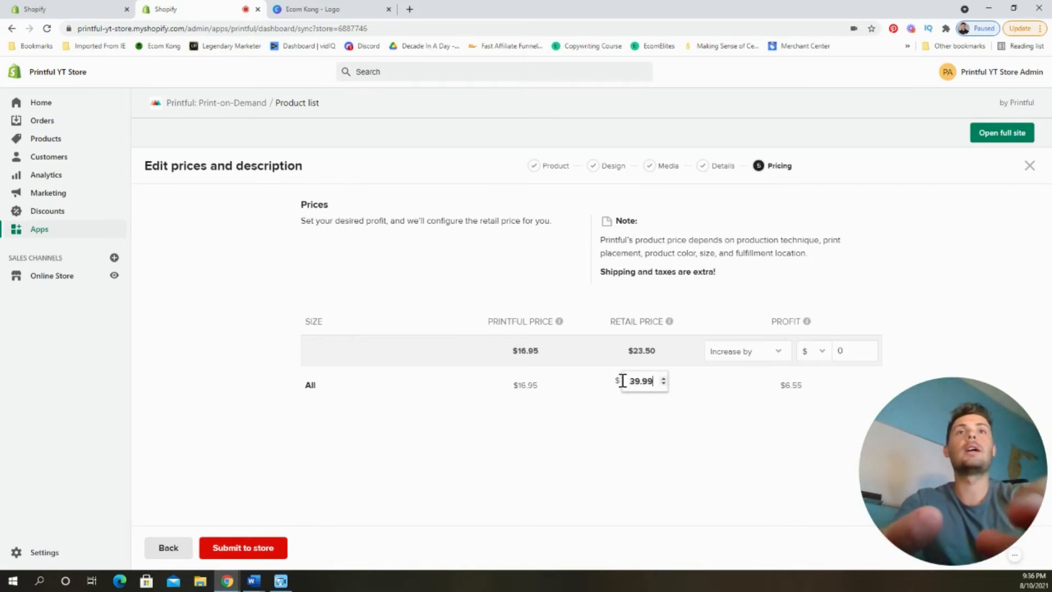
left_click(737, 456)
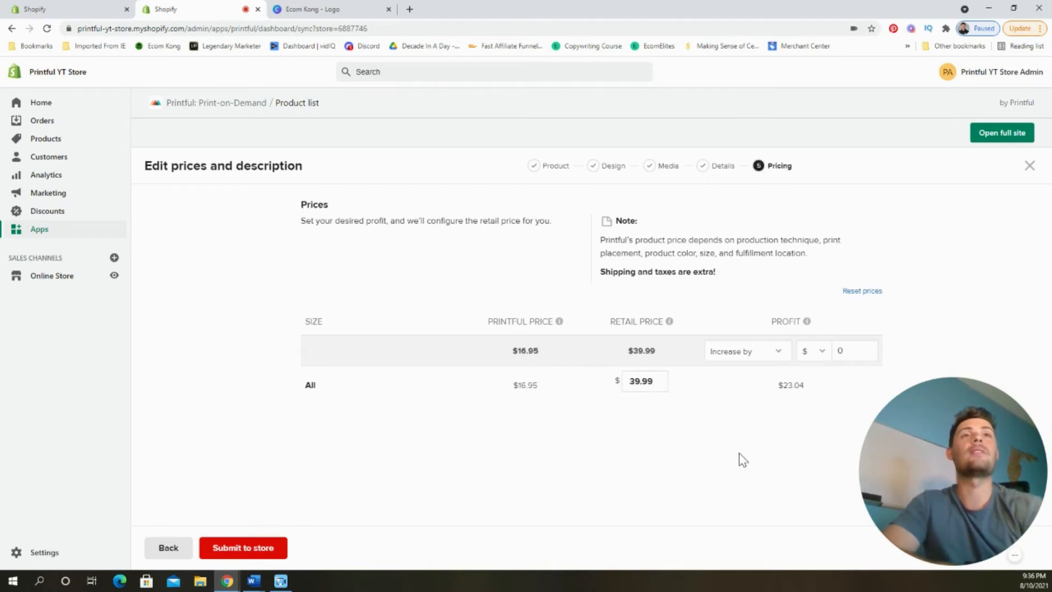
mouse_move(806, 326)
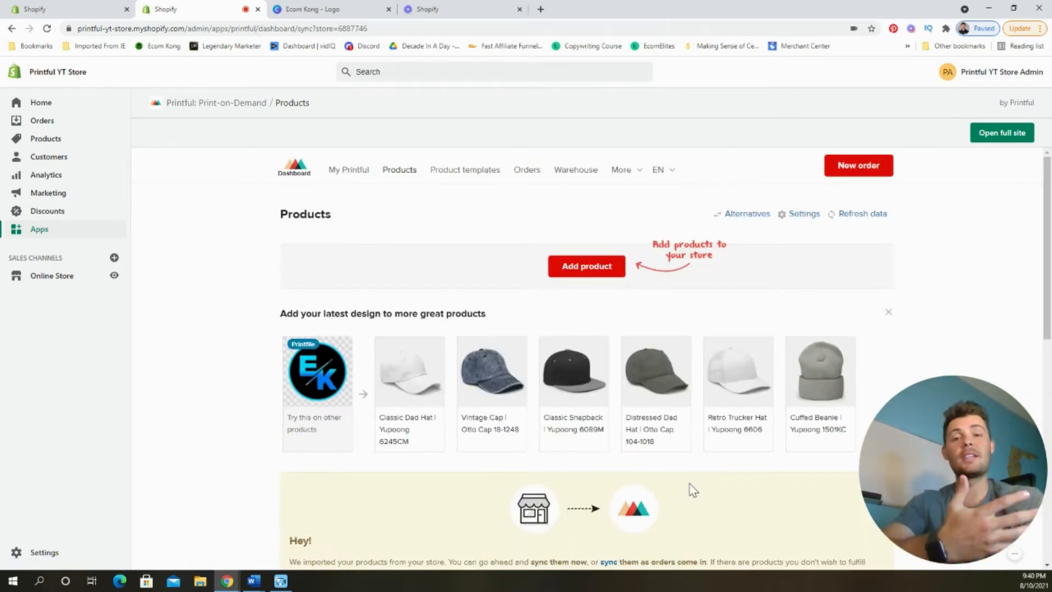
Check the synced cap in Printful's product list and open Ecom Kong Official Trucker Cap from the Shopify products
scroll(691, 489, "down", 8)
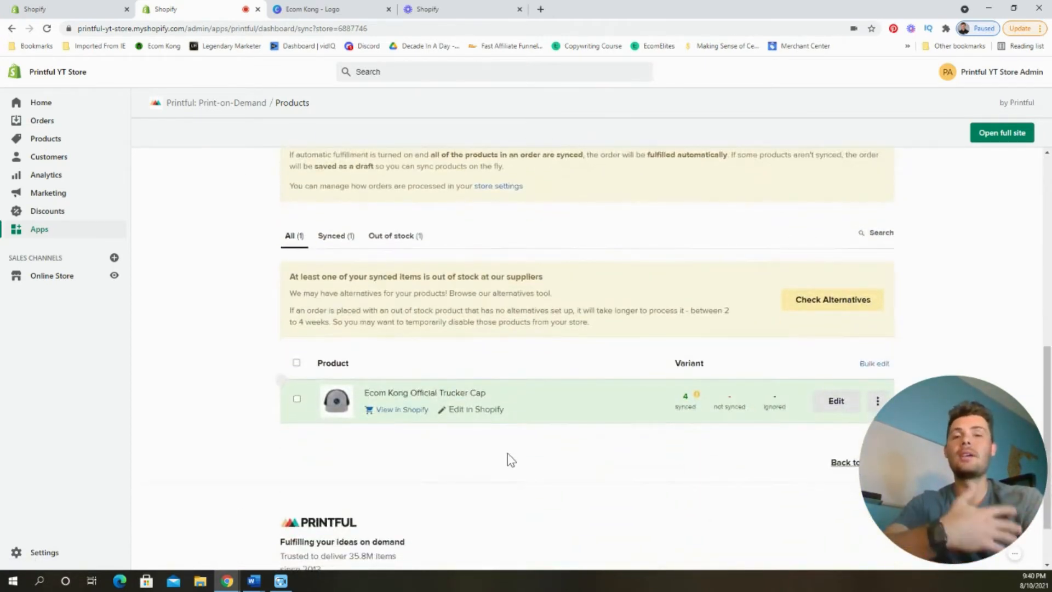
scroll(511, 460, "up", 8)
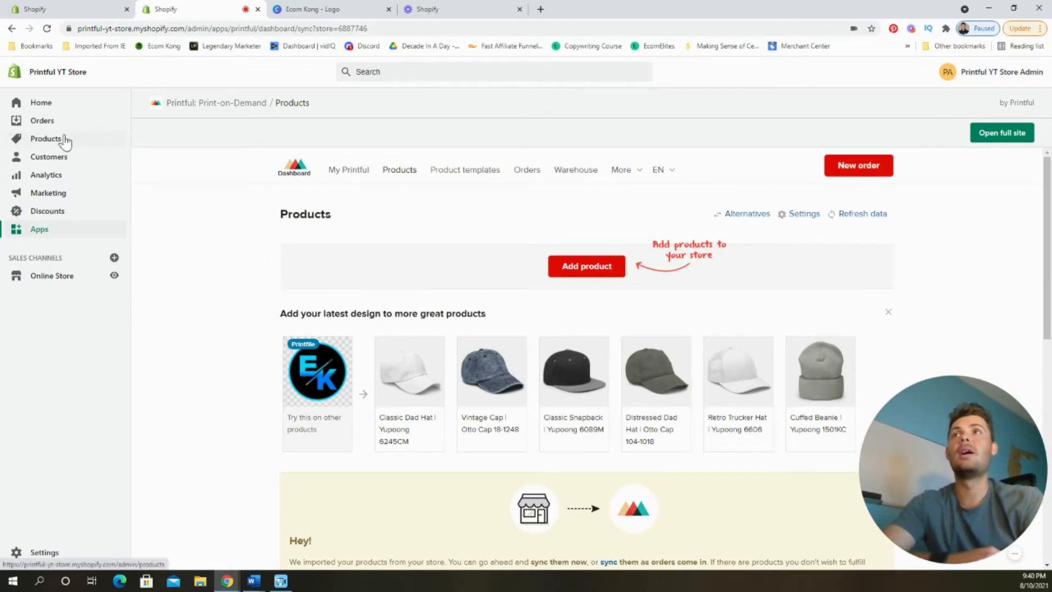
left_click(45, 139)
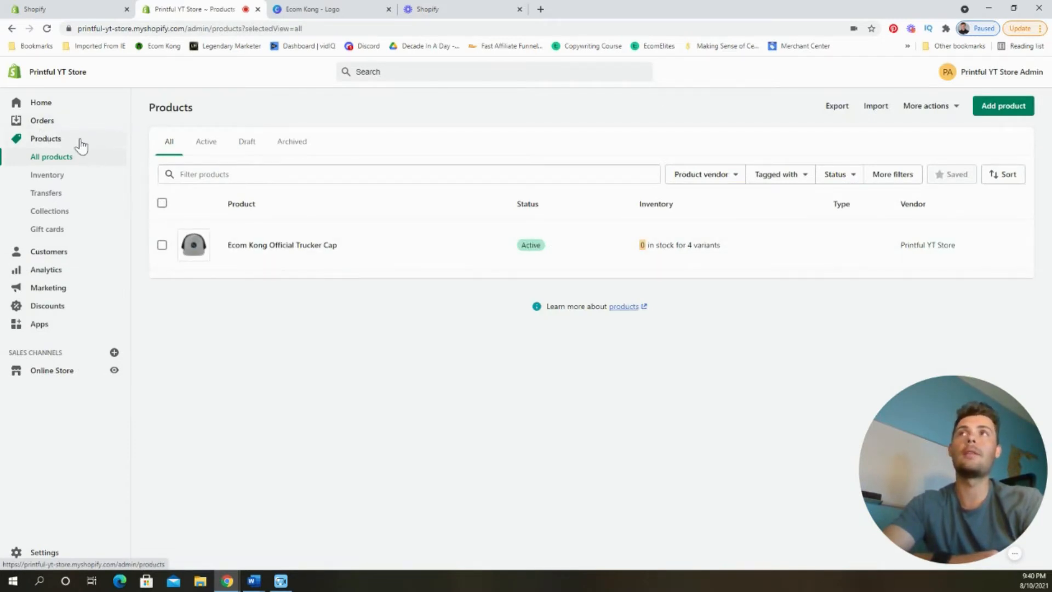
left_click(312, 250)
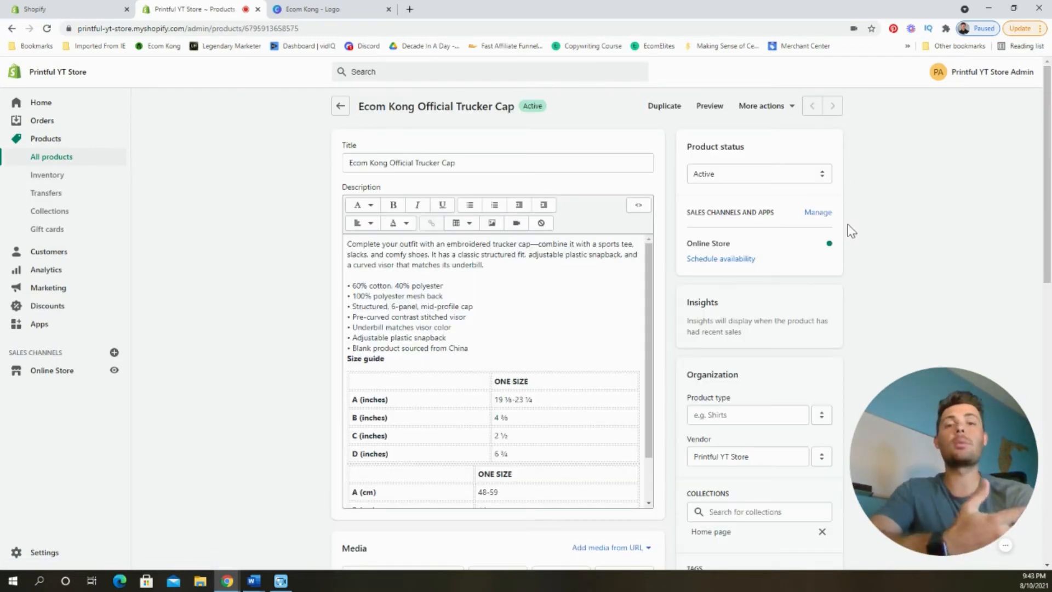
Review the cap's description, media, variants and prices, and preview its product page in the online store
scroll(570, 278, "down", 1)
scroll(570, 278, "down", 10)
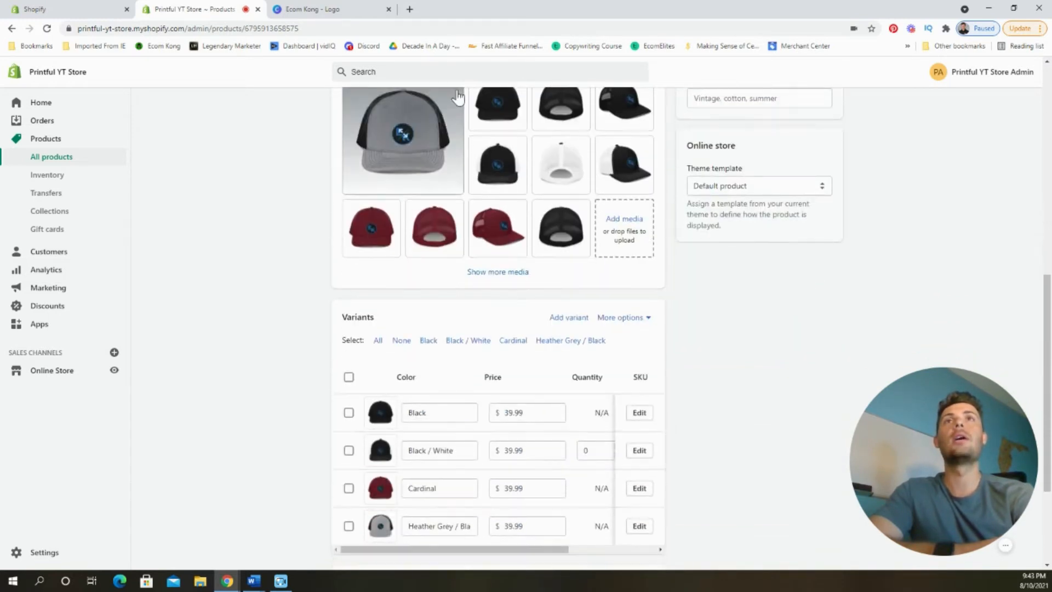
scroll(732, 354, "down", 2)
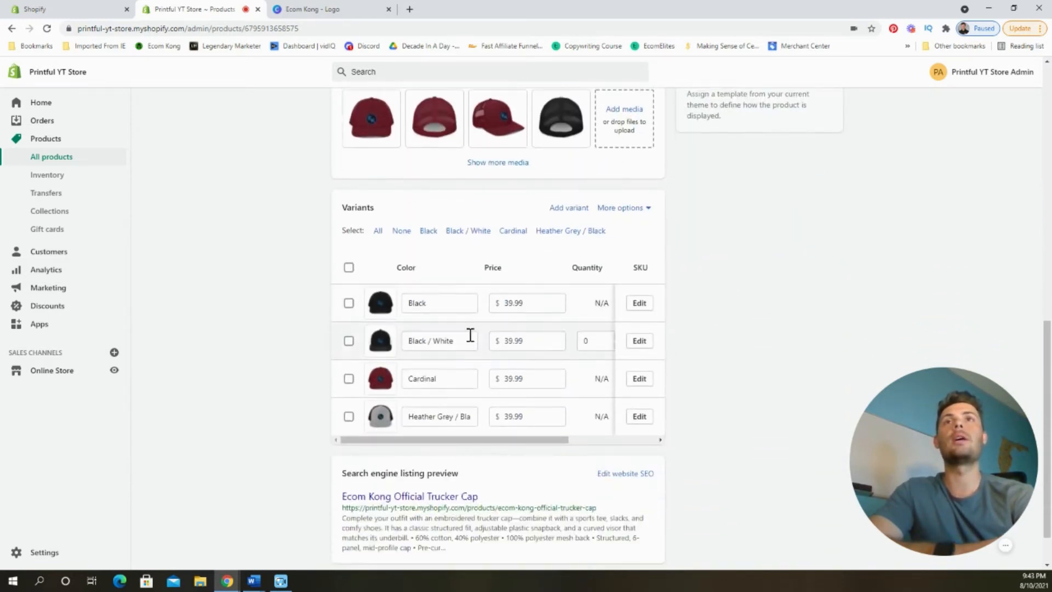
scroll(700, 376, "up", 9)
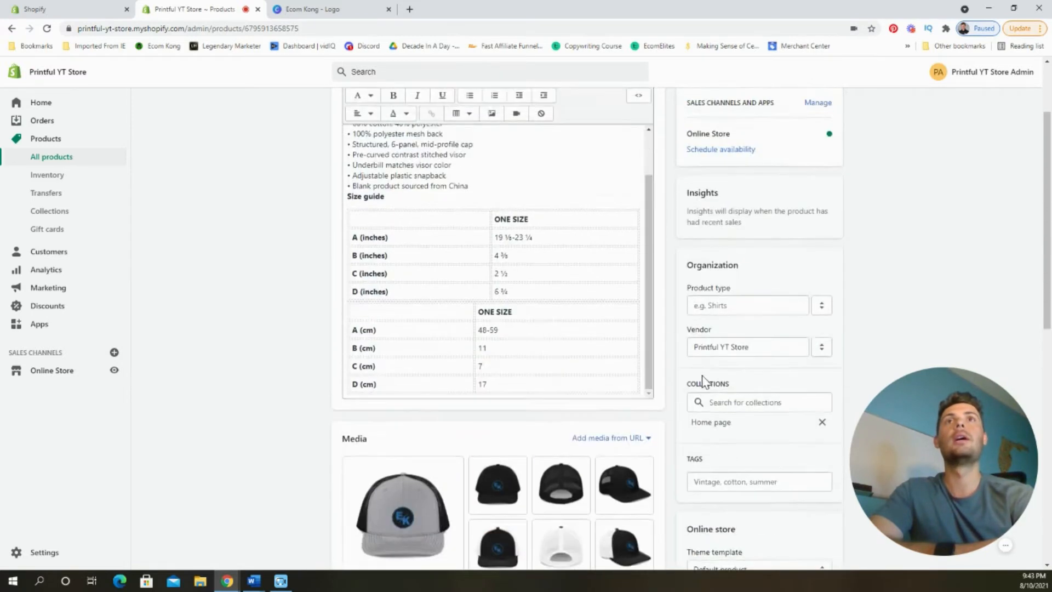
scroll(704, 380, "up", 2)
left_click(714, 108)
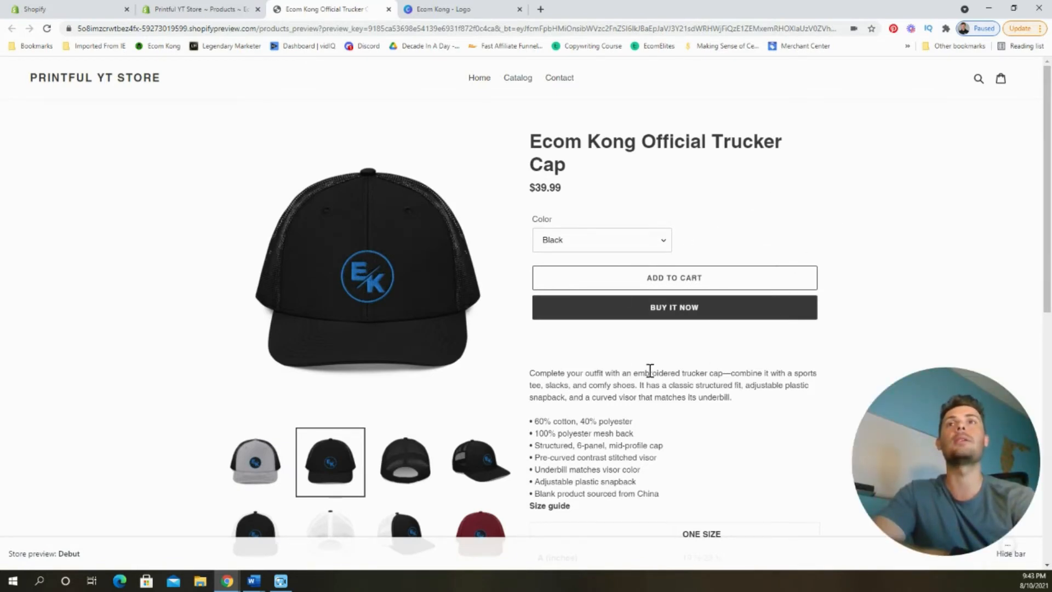
scroll(665, 403, "down", 1)
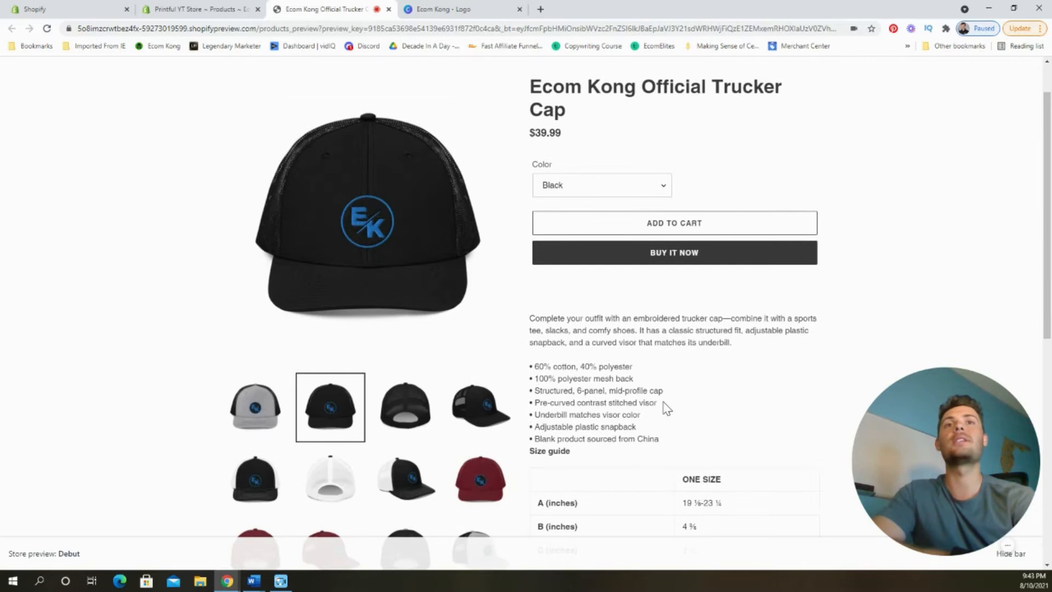
scroll(665, 408, "up", 1)
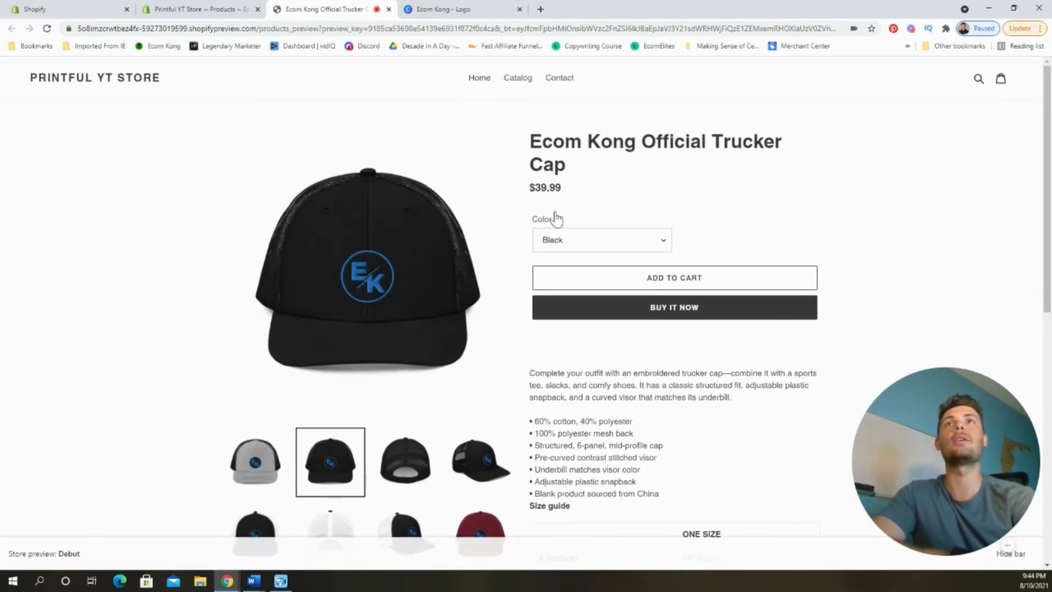
Return to the product editor, reorder the colour variants so Heather Grey / Black comes first, and save the order
left_click(203, 9)
scroll(263, 356, "down", 3)
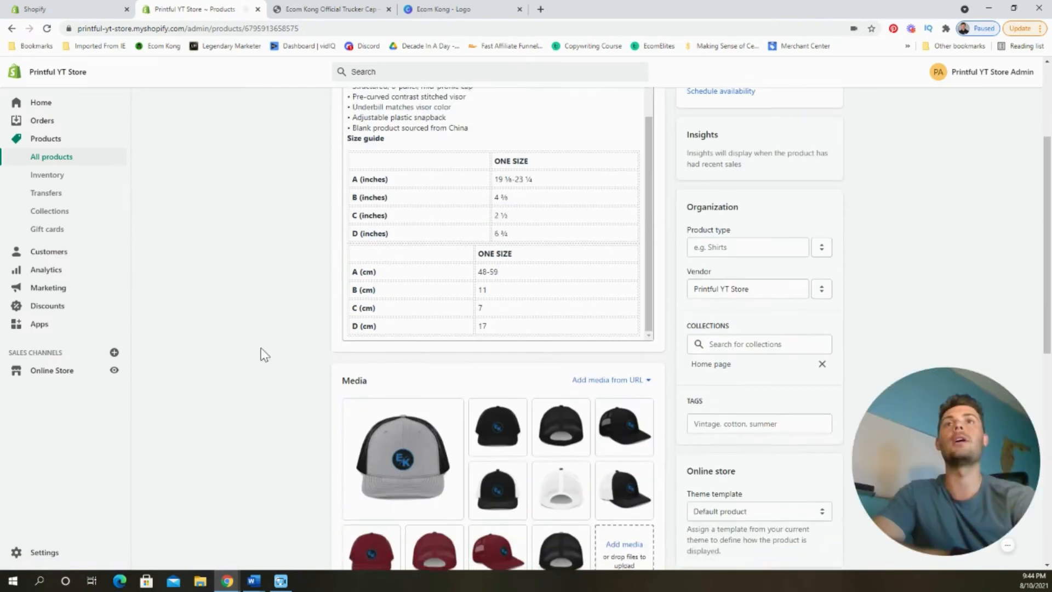
scroll(265, 356, "down", 7)
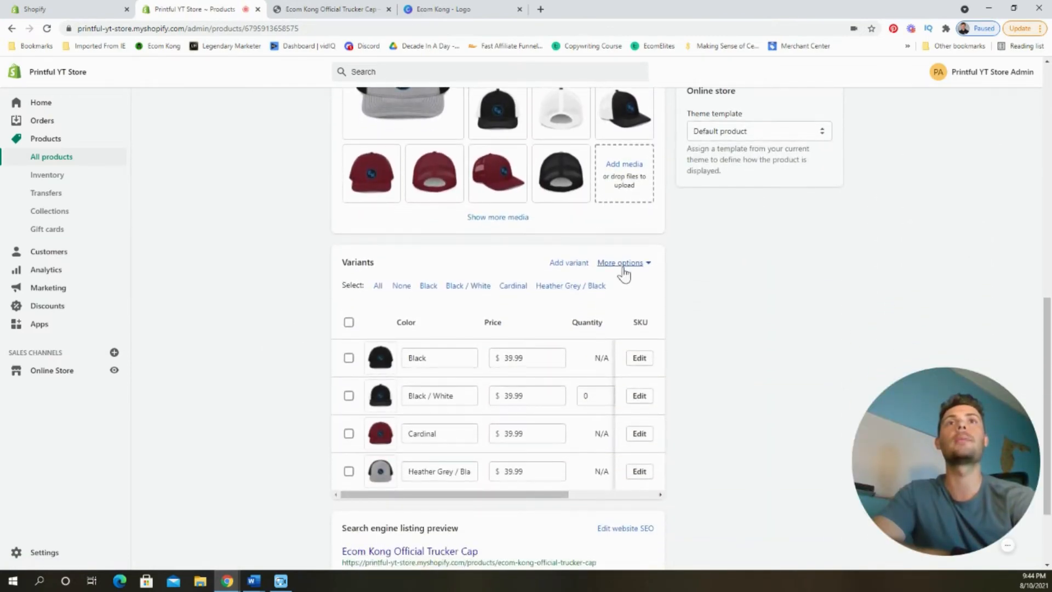
left_click(622, 263)
left_click(631, 311)
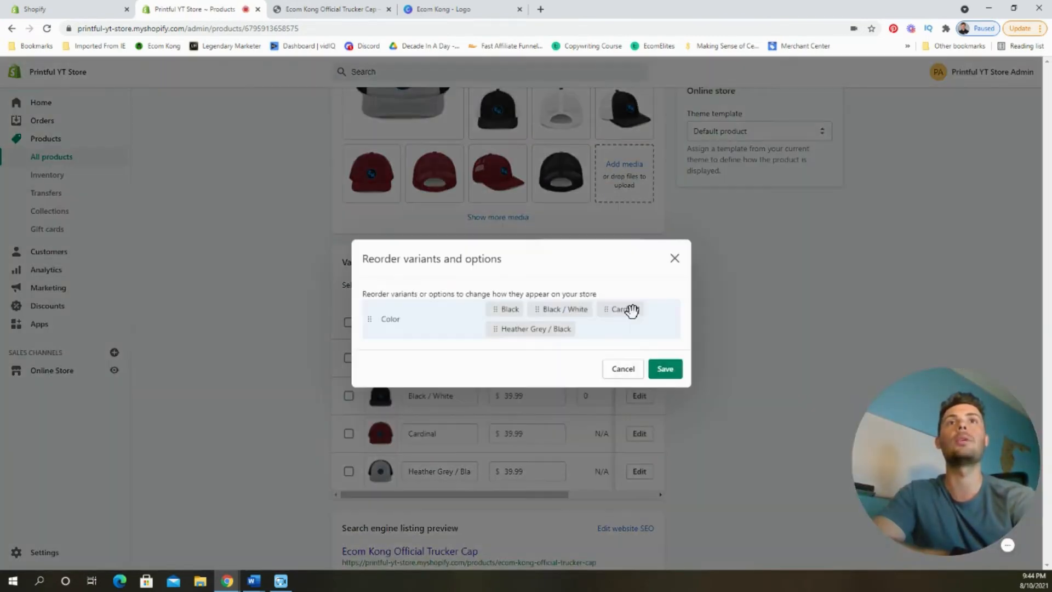
left_click_drag(526, 329, 548, 312)
left_click(662, 367)
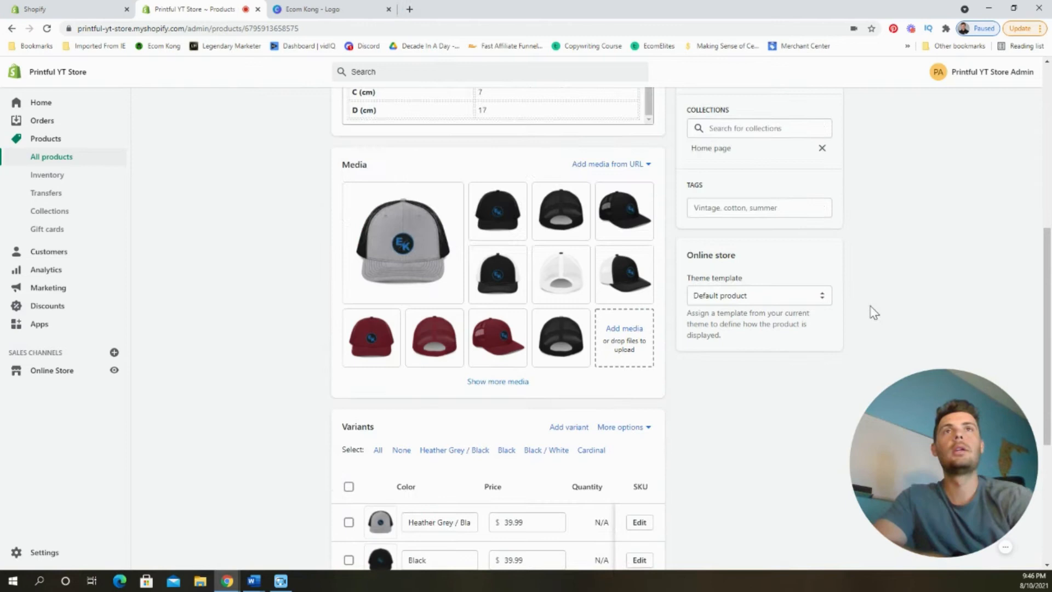
Preview the cap's product page and look through its gallery photos, including the black/white, heather grey, cardinal and black caps
scroll(871, 310, "up", 2)
scroll(874, 312, "up", 4)
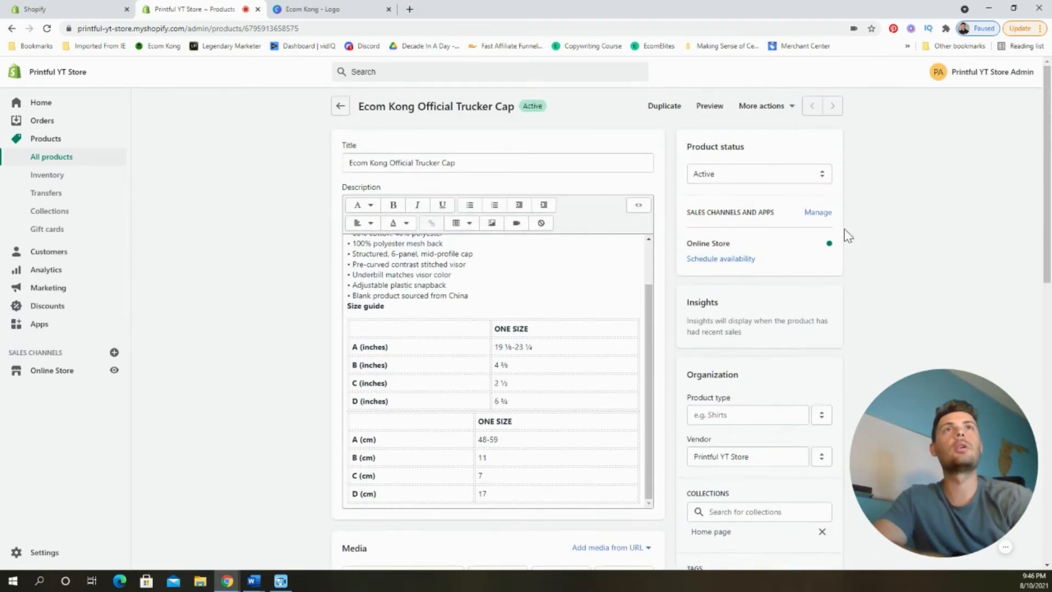
left_click(707, 108)
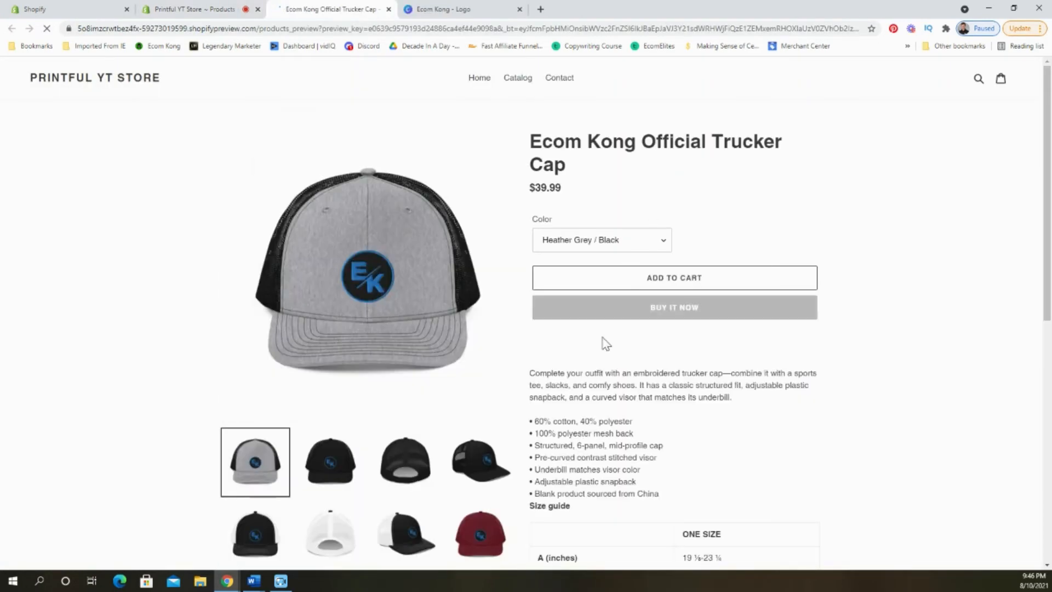
scroll(658, 408, "down", 2)
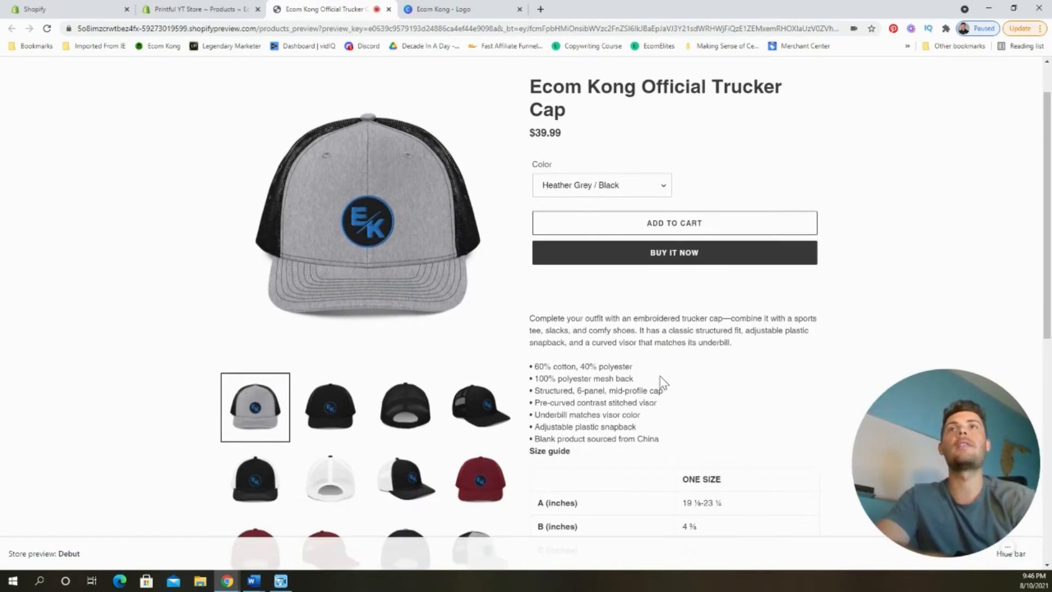
scroll(652, 335, "down", 1)
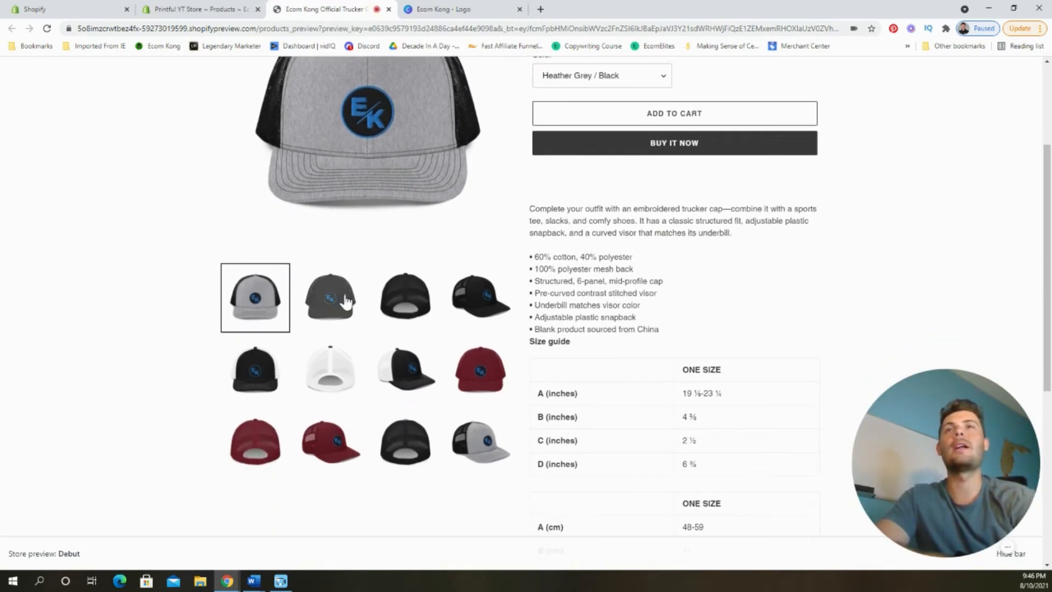
scroll(583, 349, "up", 2)
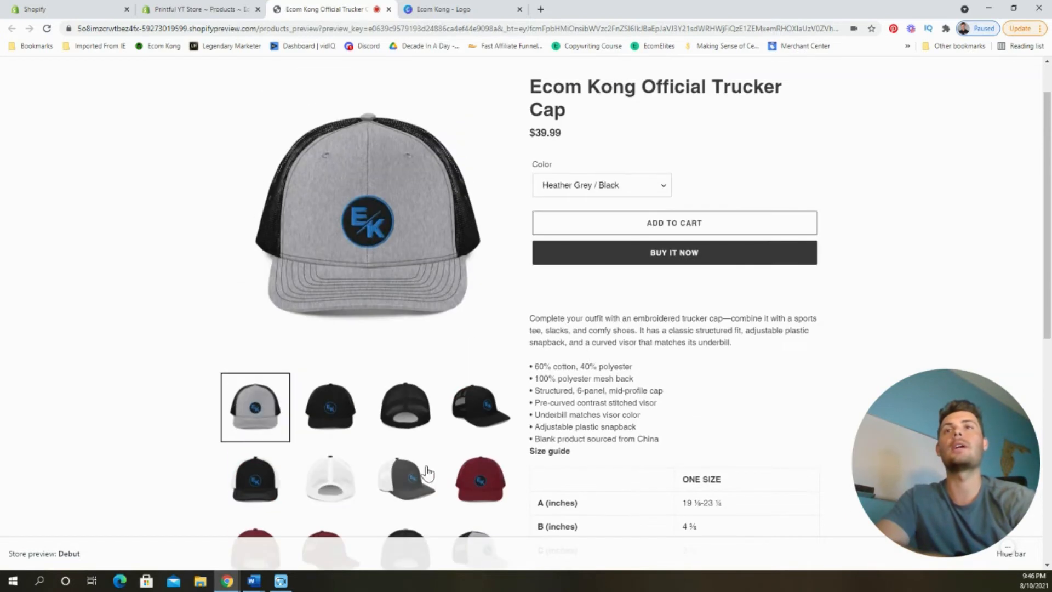
left_click(404, 482)
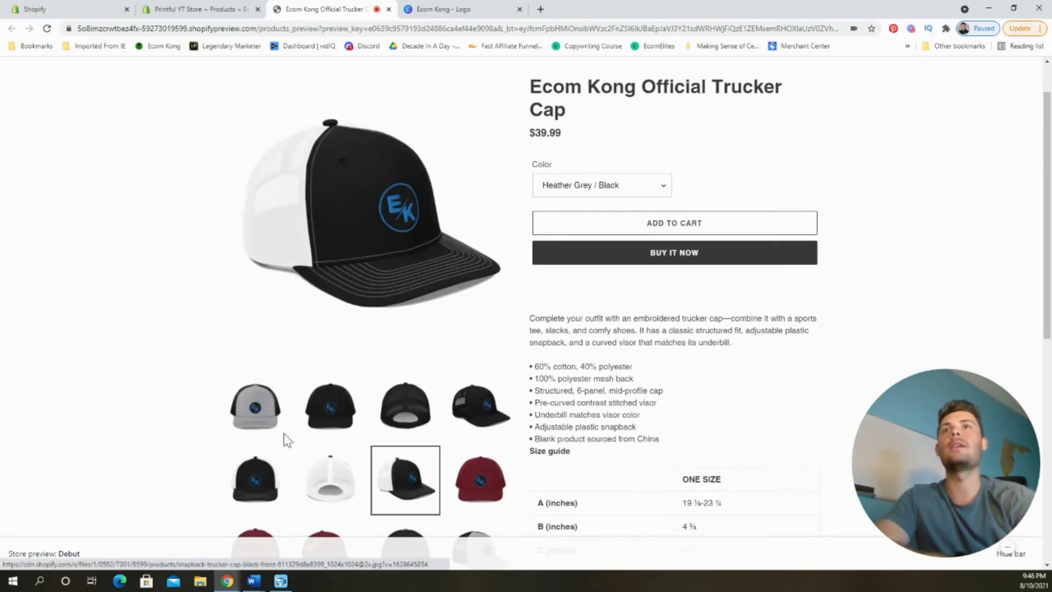
left_click(269, 421)
left_click(421, 480)
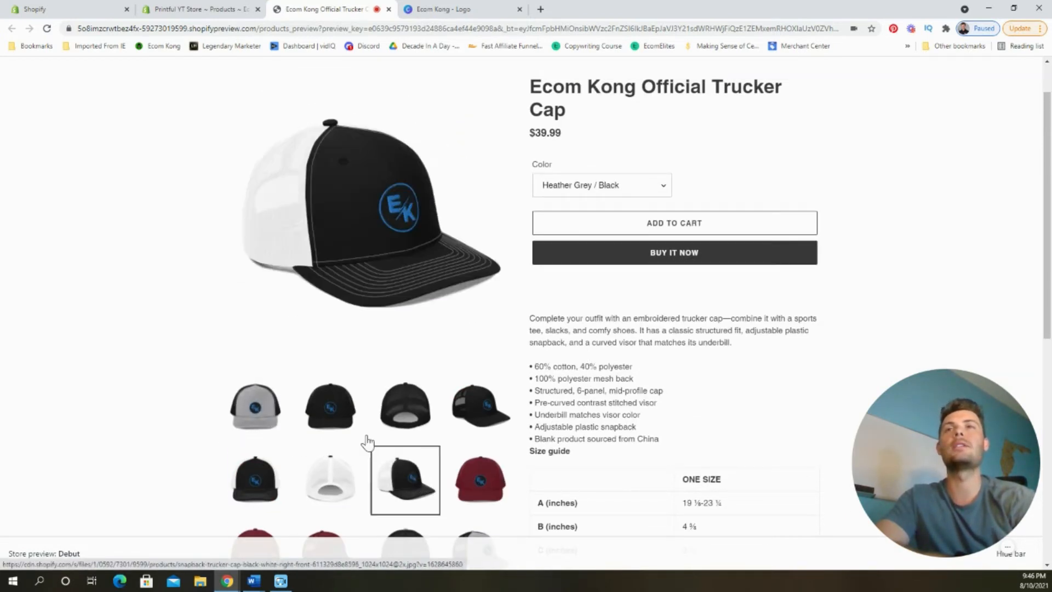
left_click(333, 421)
left_click(473, 485)
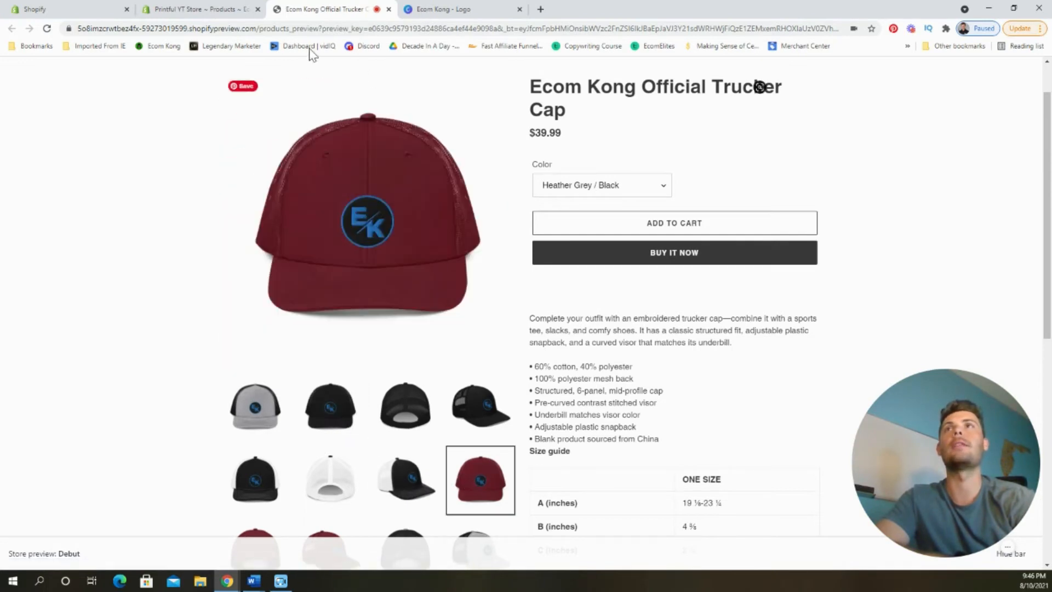
left_click(332, 426)
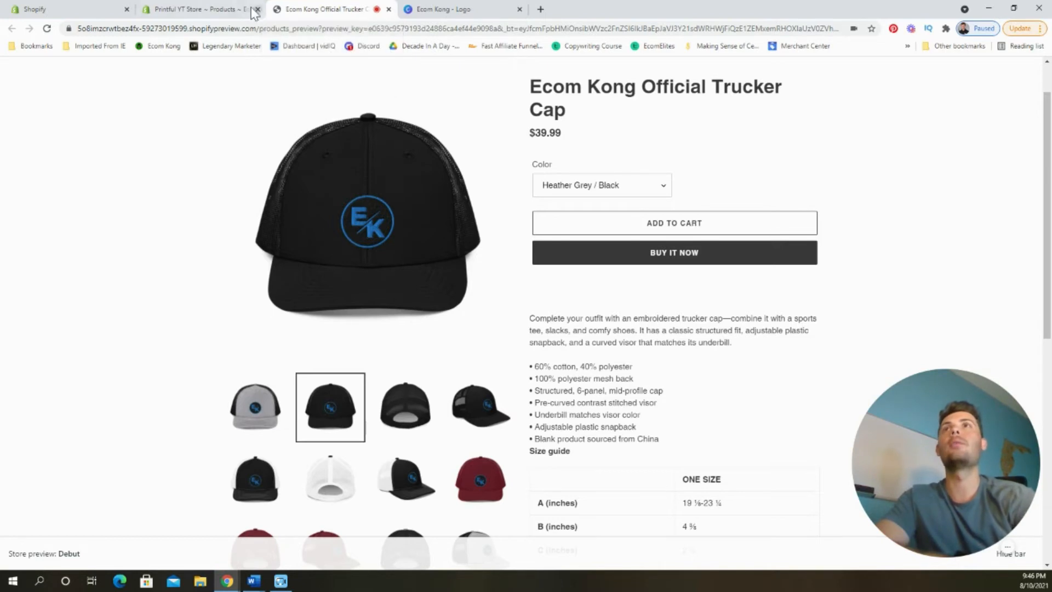
Return to the product editor and delete the Black and Cardinal colour variants of the cap
left_click(213, 9)
scroll(409, 300, "down", 10)
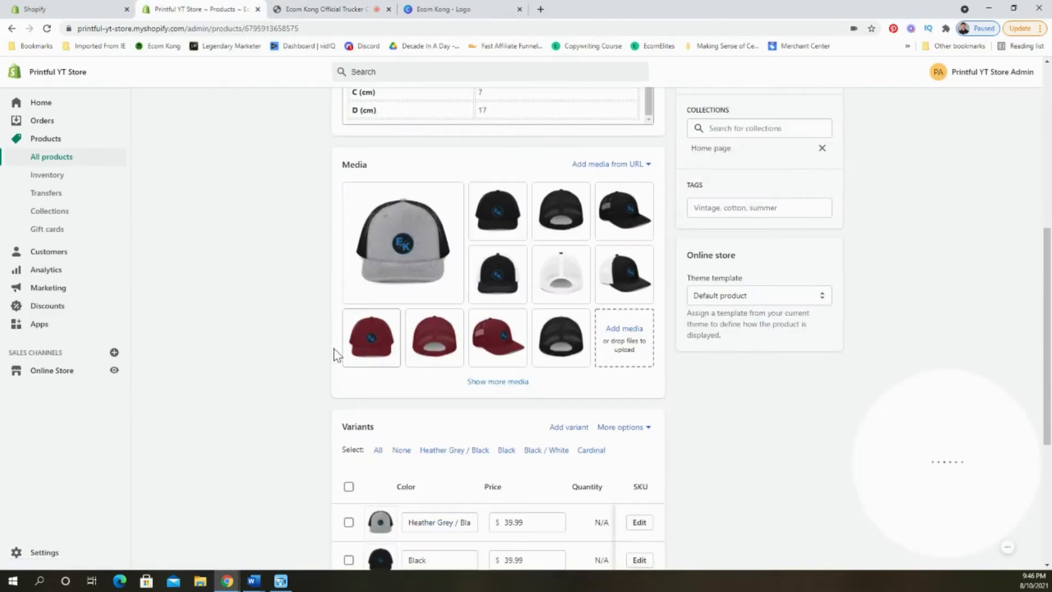
scroll(349, 376, "down", 1)
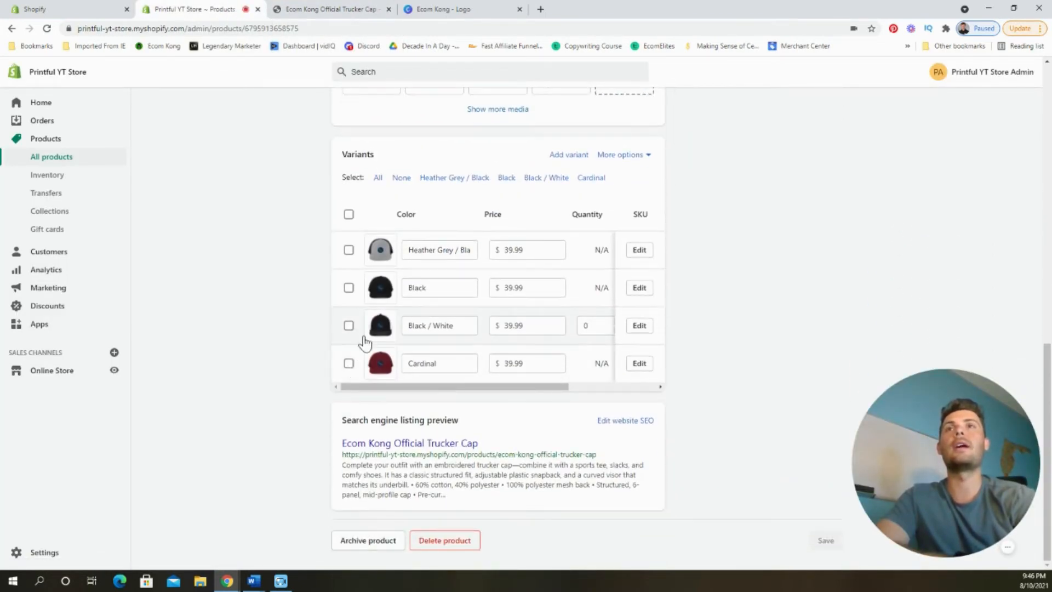
left_click(349, 364)
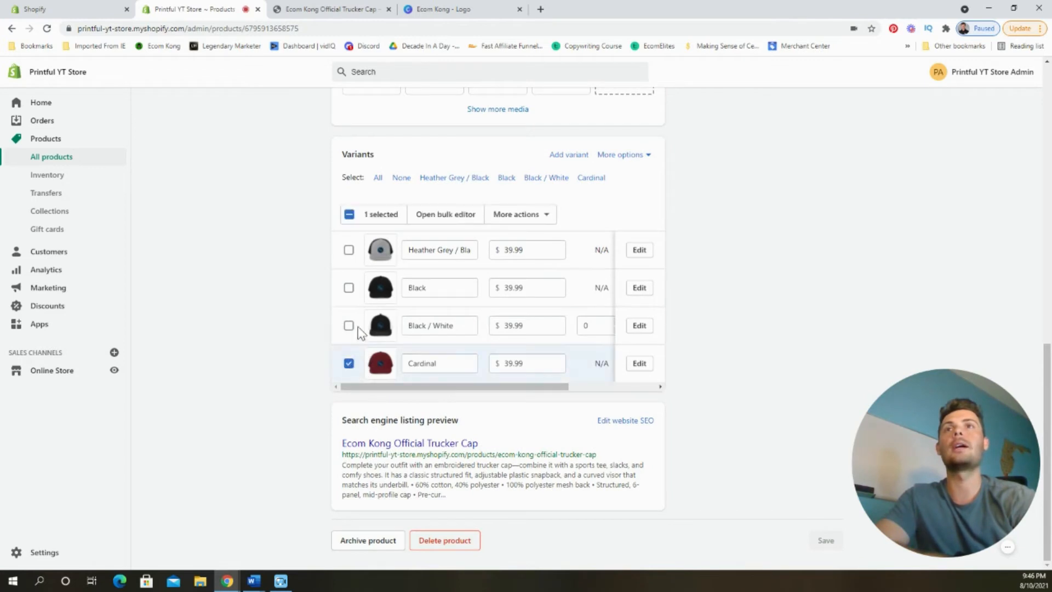
left_click(349, 287)
left_click(526, 216)
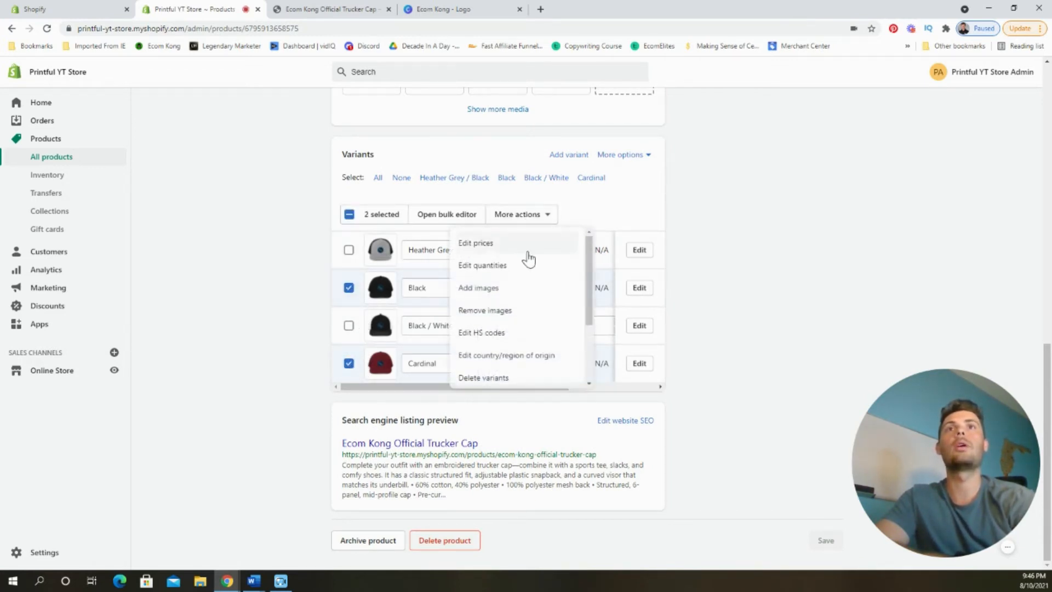
left_click(502, 375)
left_click(664, 351)
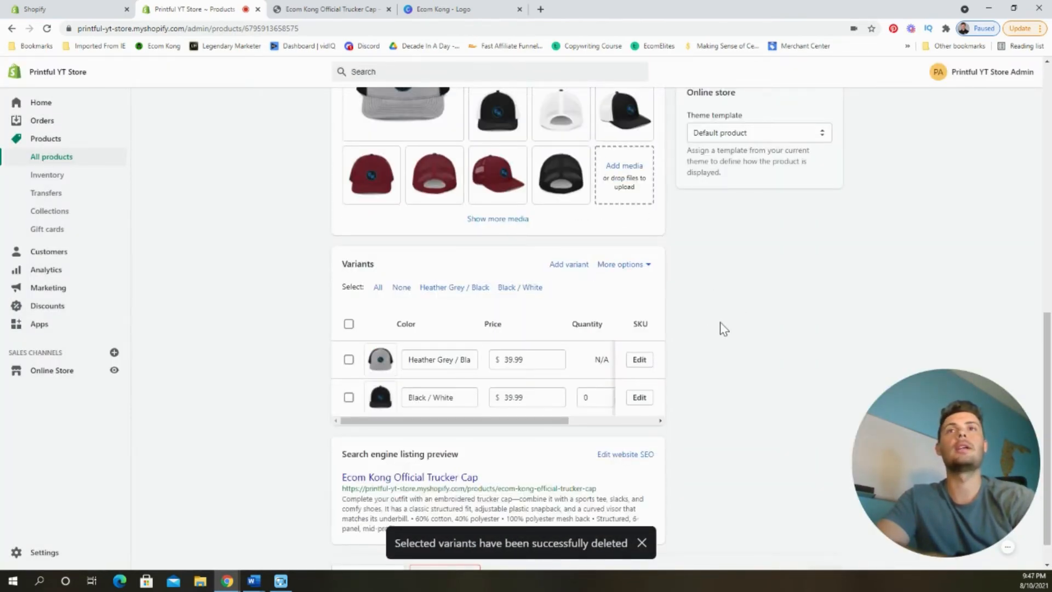
Delete the three all-black and three cardinal cap photos at the start of the gallery and in its last row
scroll(721, 347, "up", 6)
scroll(524, 395, "down", 1)
left_click(479, 304)
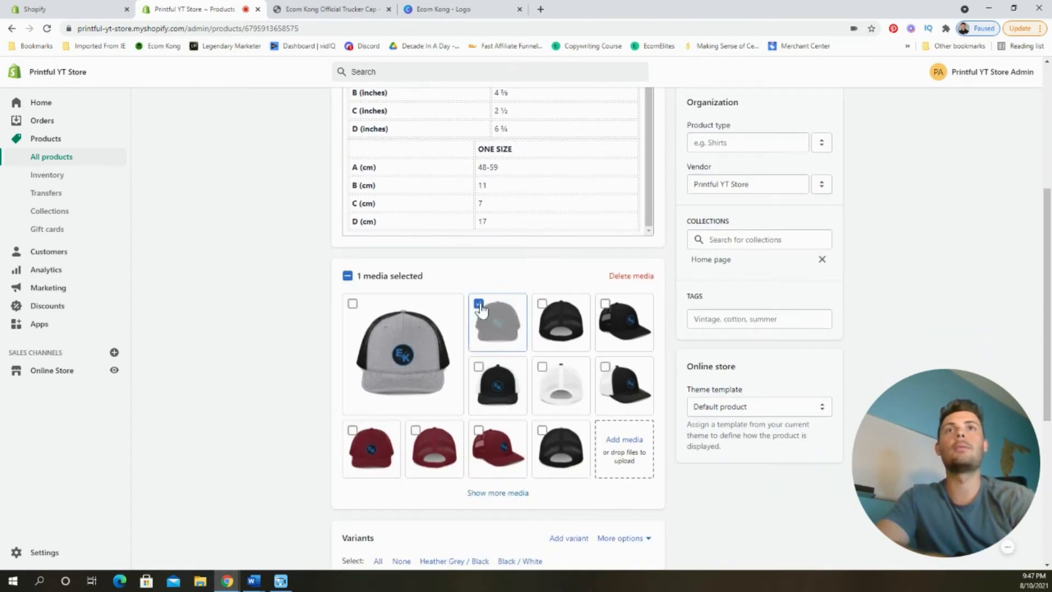
left_click(542, 304)
left_click(605, 304)
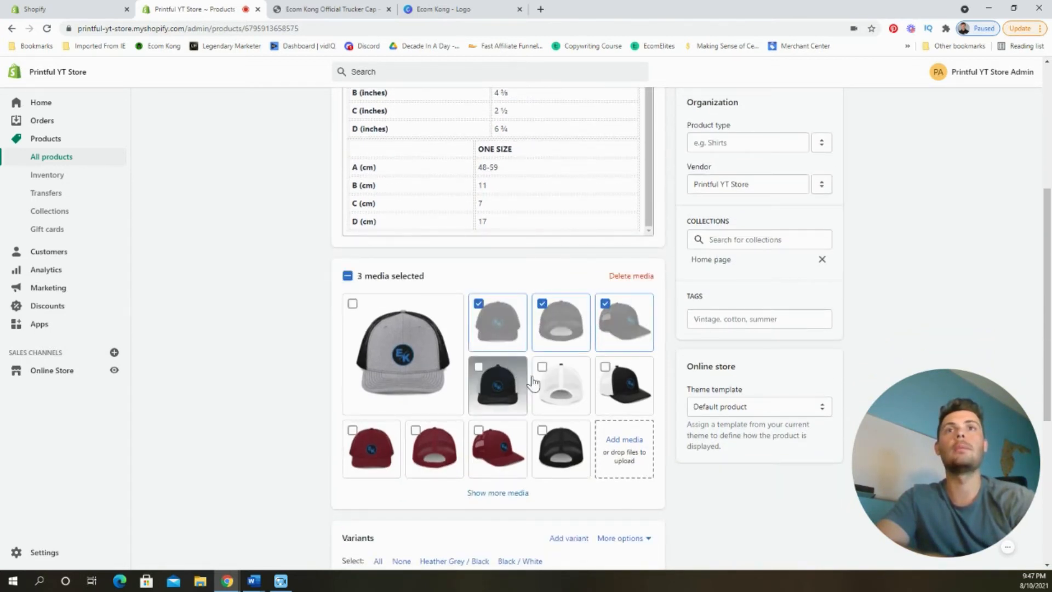
left_click(478, 430)
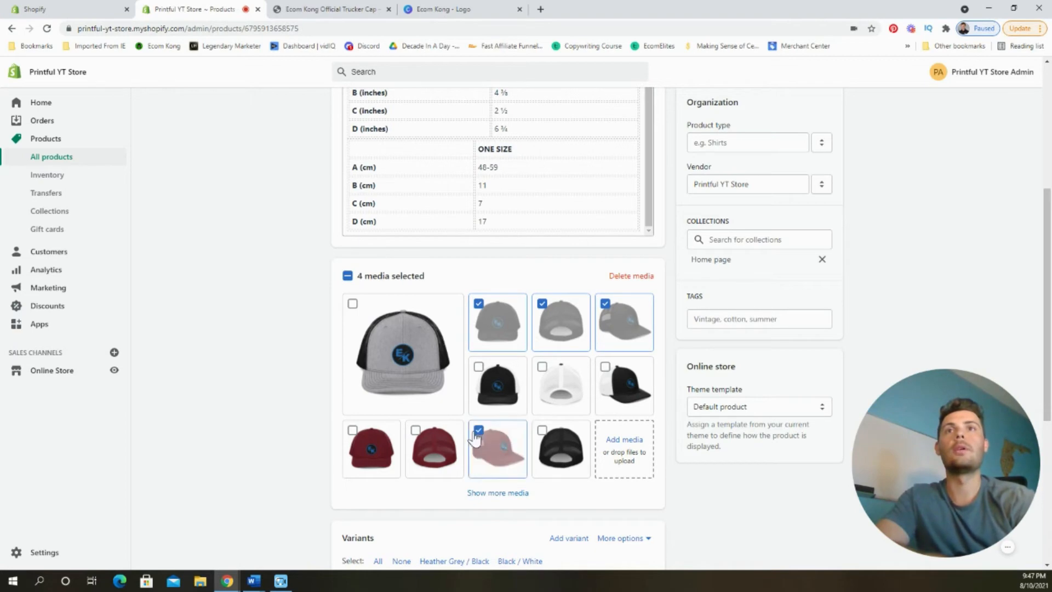
left_click(415, 431)
left_click(352, 432)
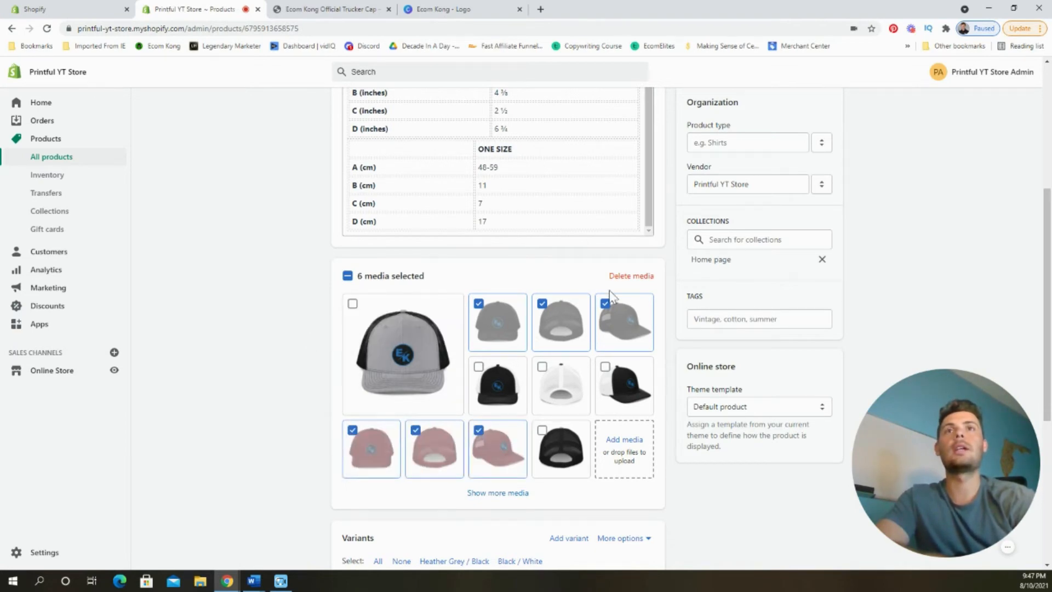
left_click(647, 278)
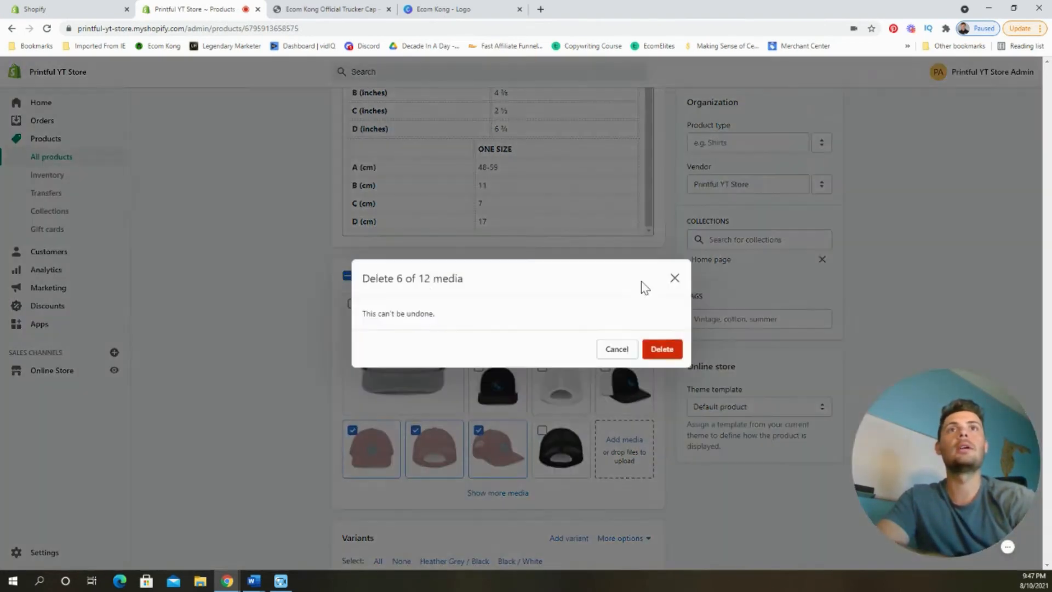
left_click(660, 349)
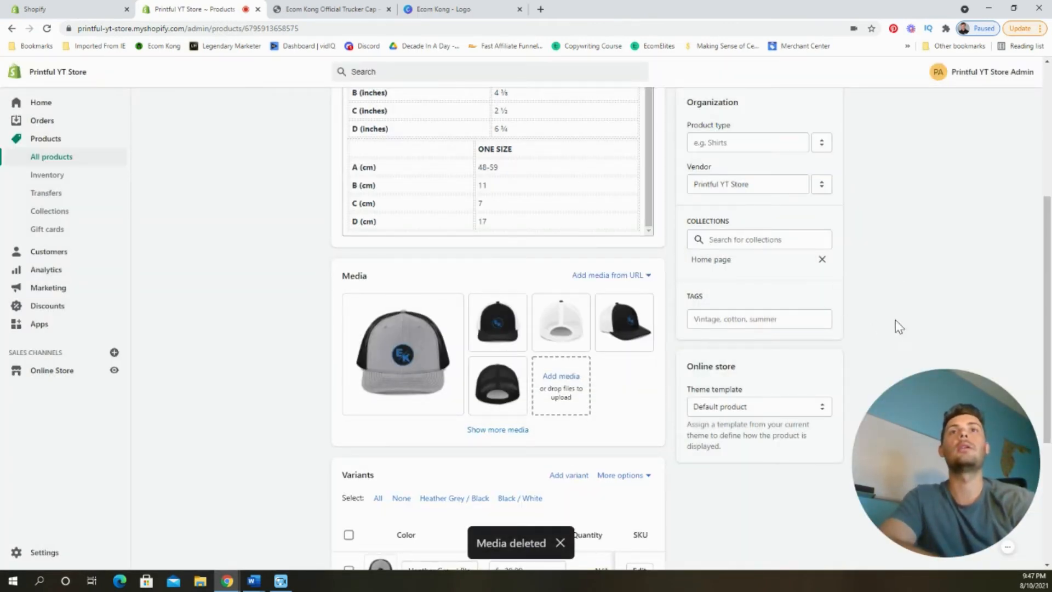
Preview the updated product page and review its photos, colour option, description and size guide
scroll(899, 326, "up", 5)
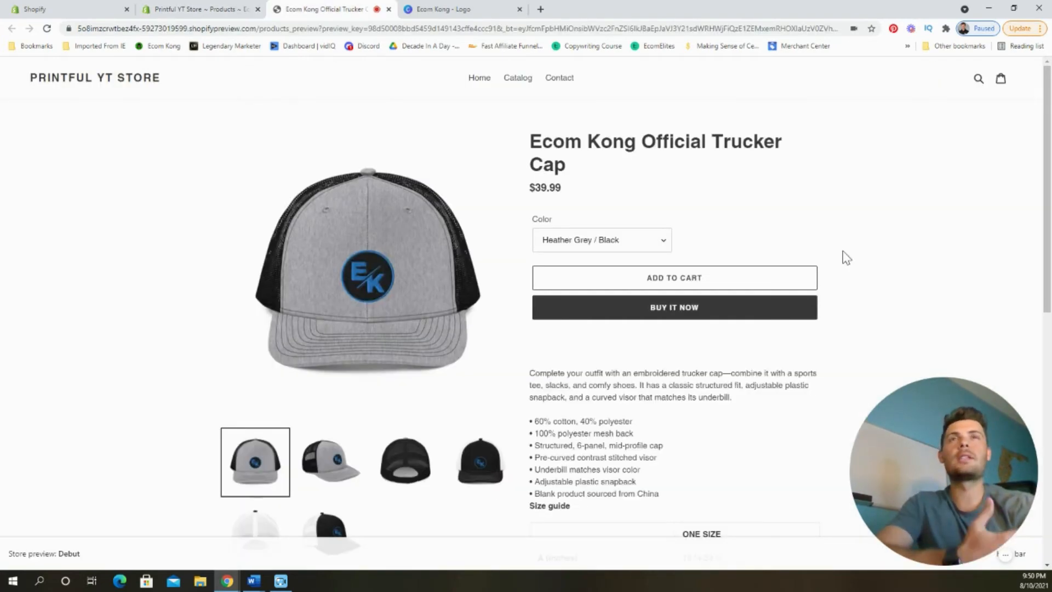
scroll(840, 253, "down", 6)
scroll(825, 250, "down", 3)
scroll(822, 250, "up", 8)
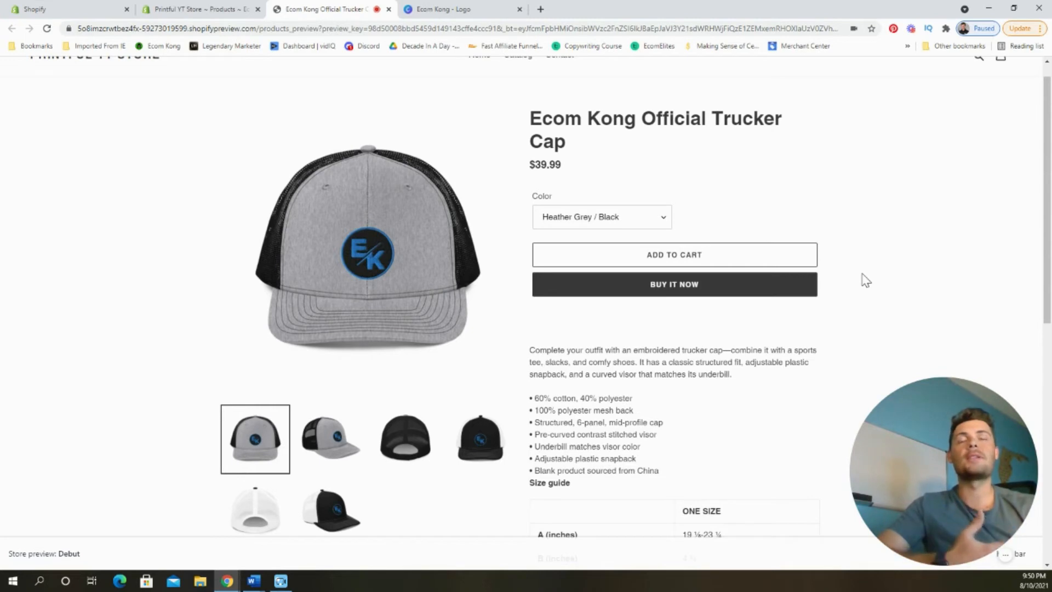
scroll(843, 276, "up", 1)
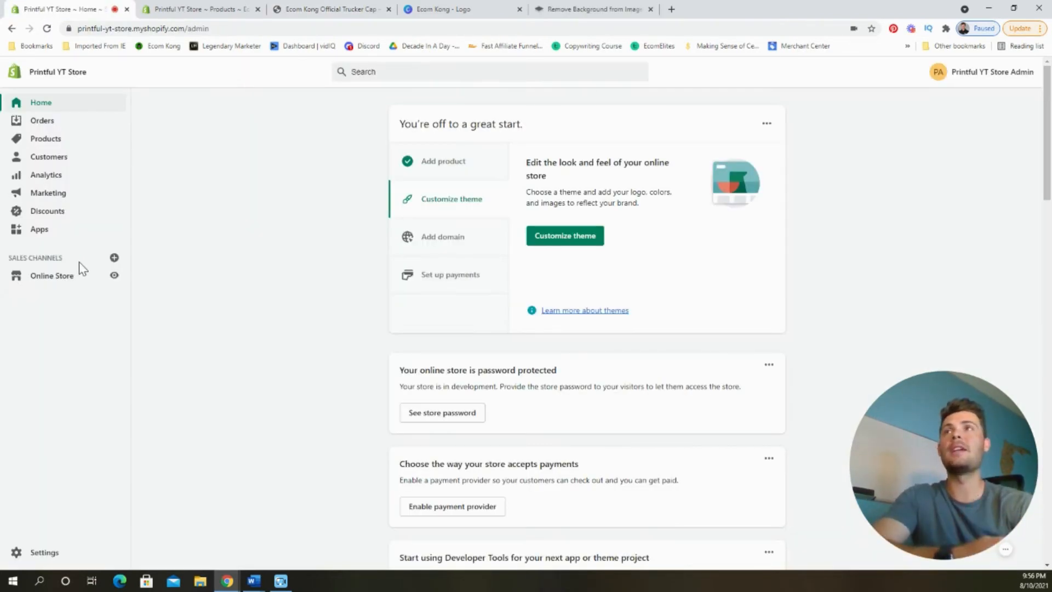
Add the free Brooklyn theme in its Classic style to the online store's theme library
left_click(65, 276)
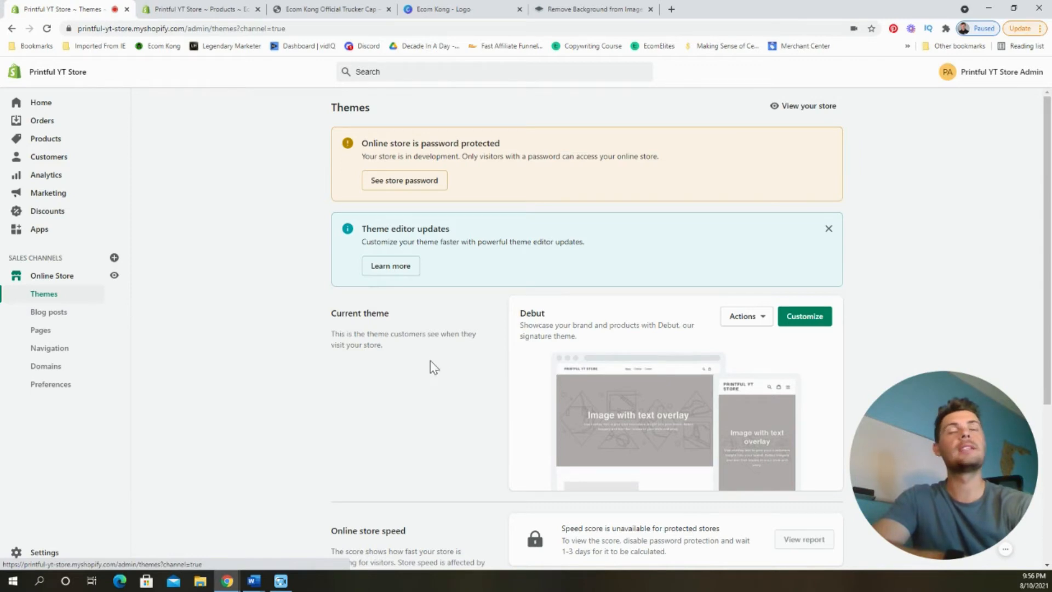
scroll(432, 366, "down", 4)
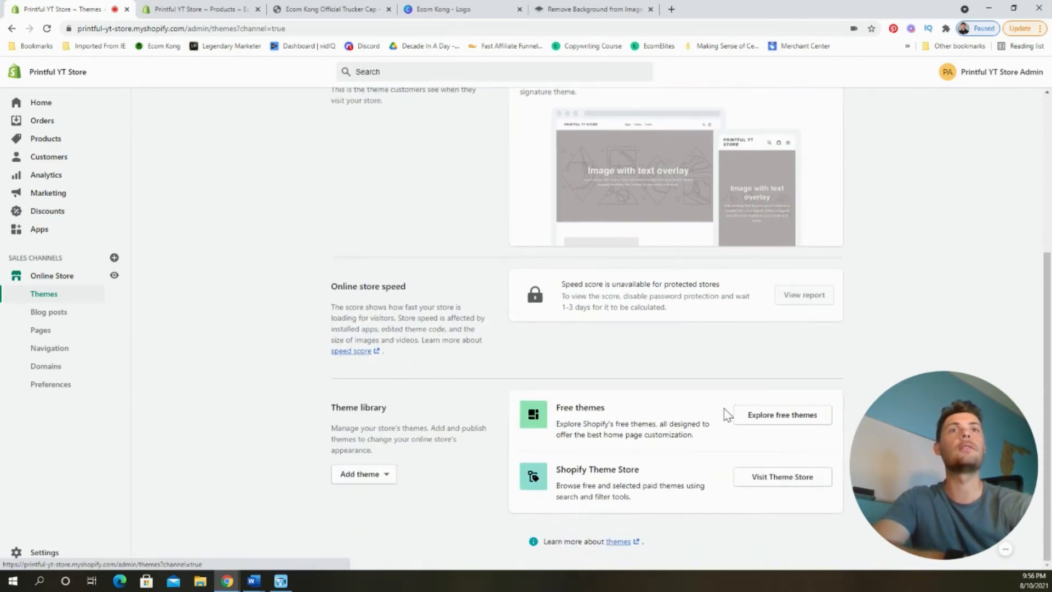
left_click(743, 419)
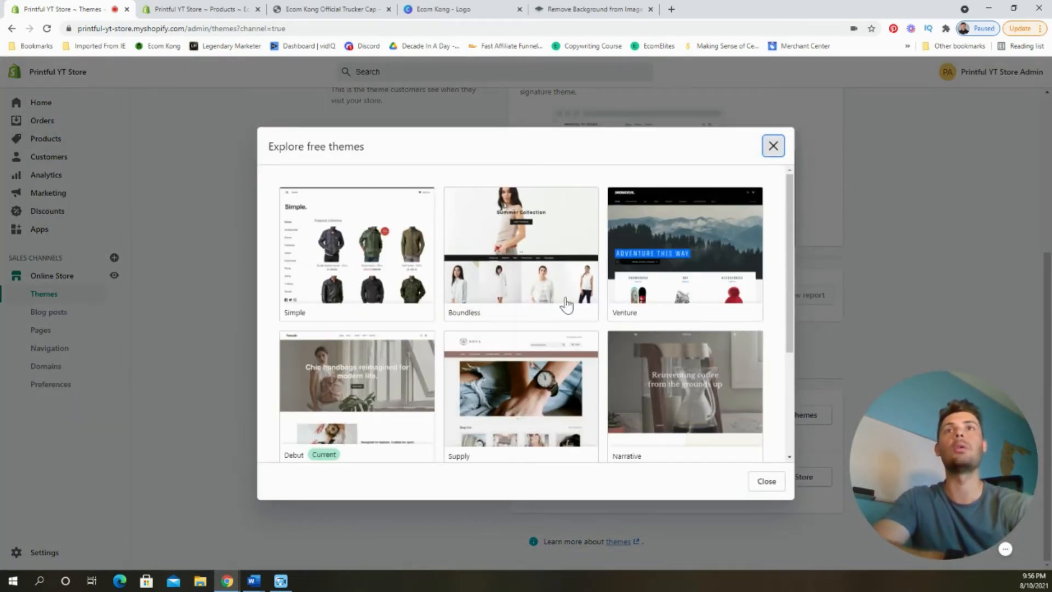
scroll(570, 300, "down", 3)
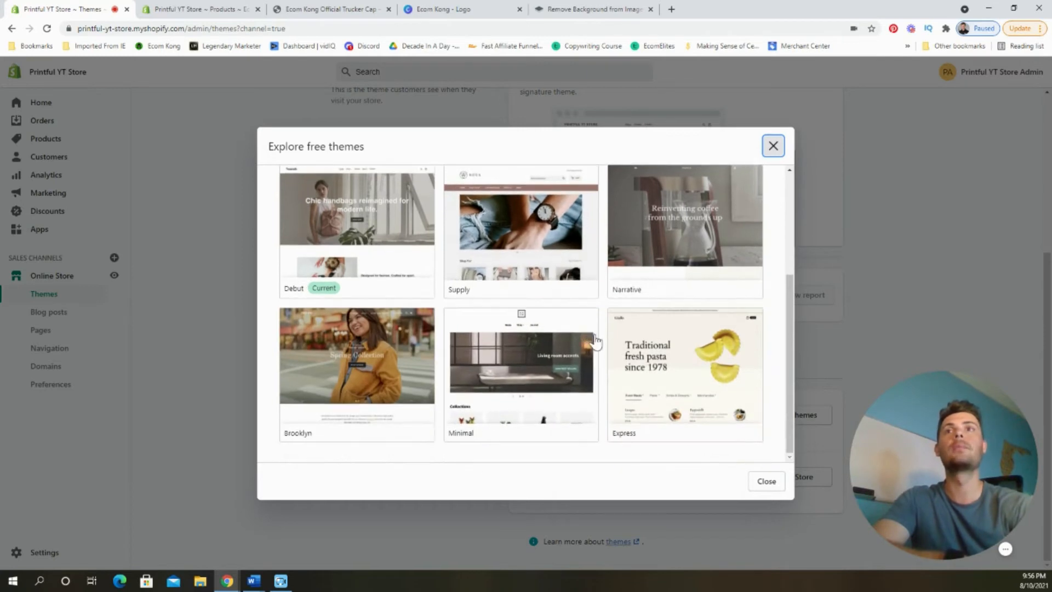
left_click(384, 361)
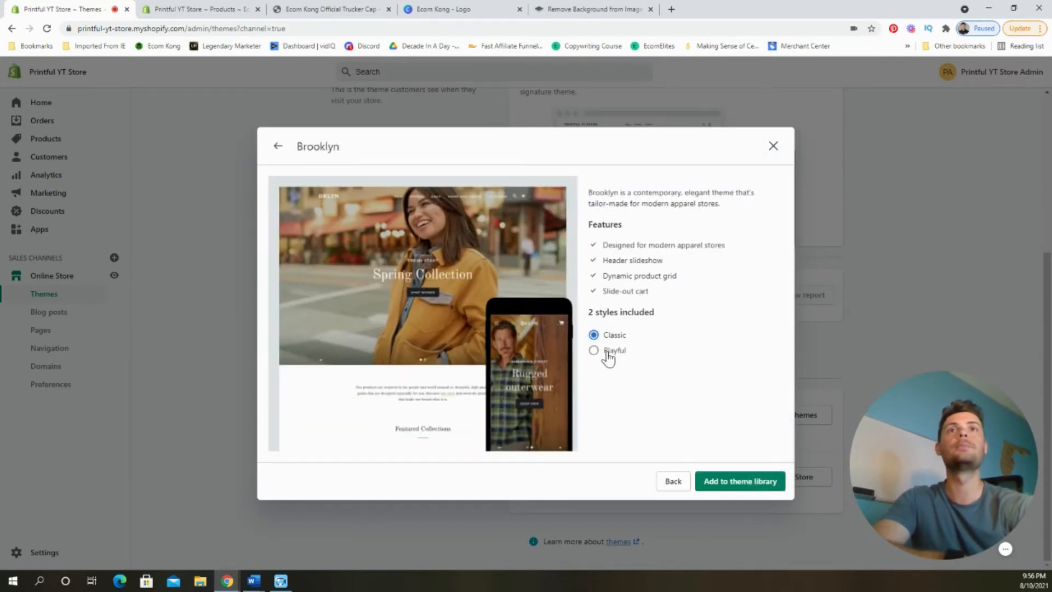
left_click(614, 336)
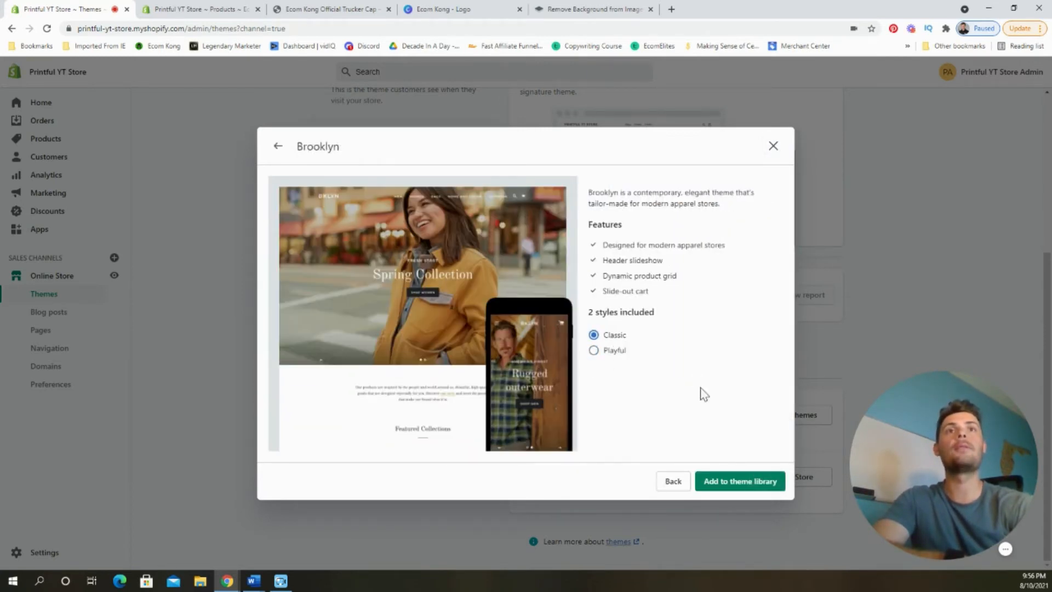
left_click(740, 483)
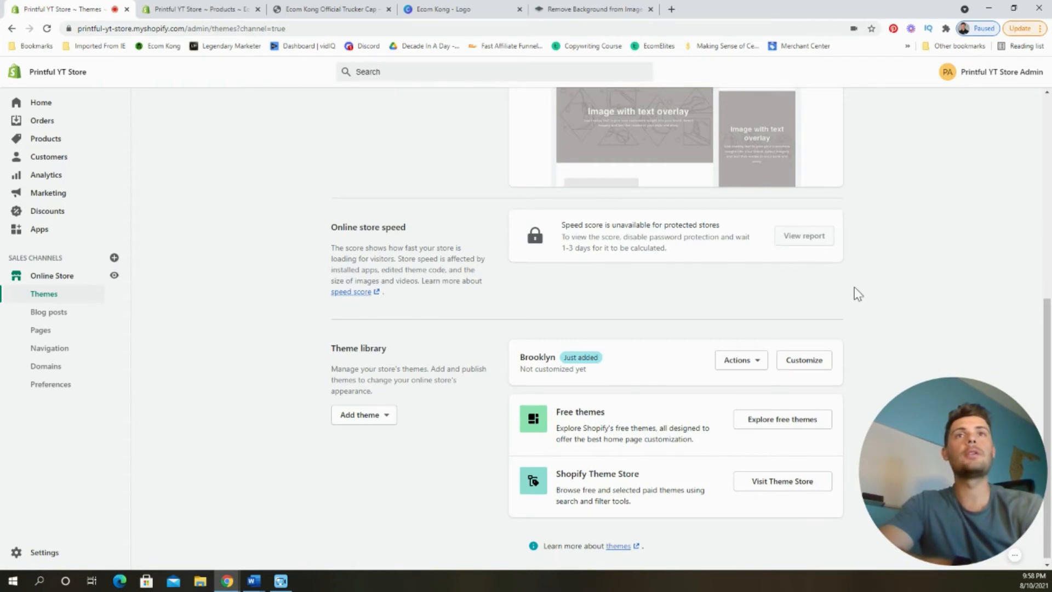
Publish Brooklyn as the store's current theme and open it for customization
left_click(753, 362)
left_click(721, 410)
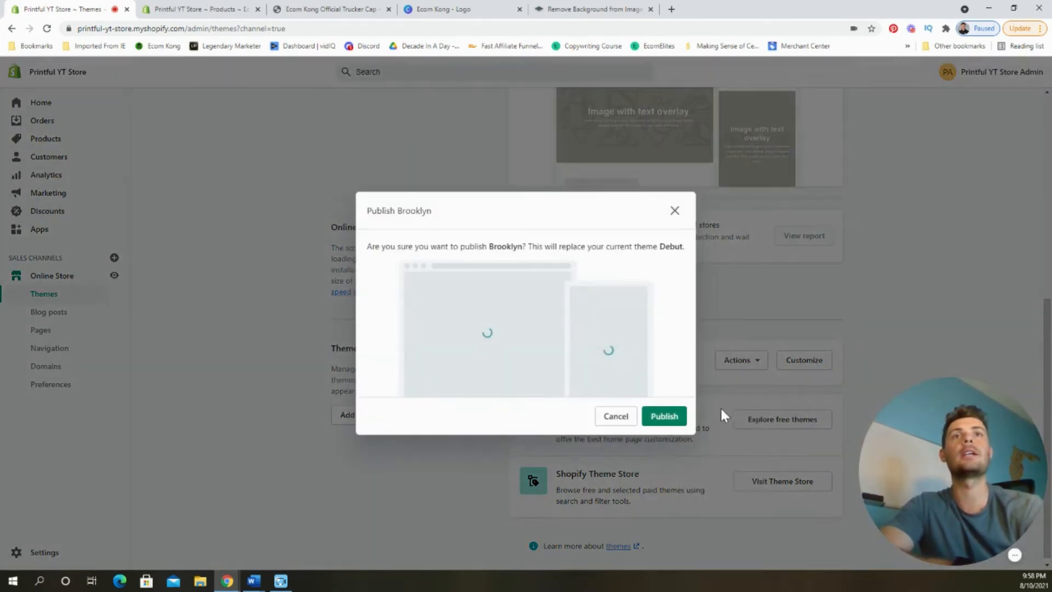
left_click(665, 418)
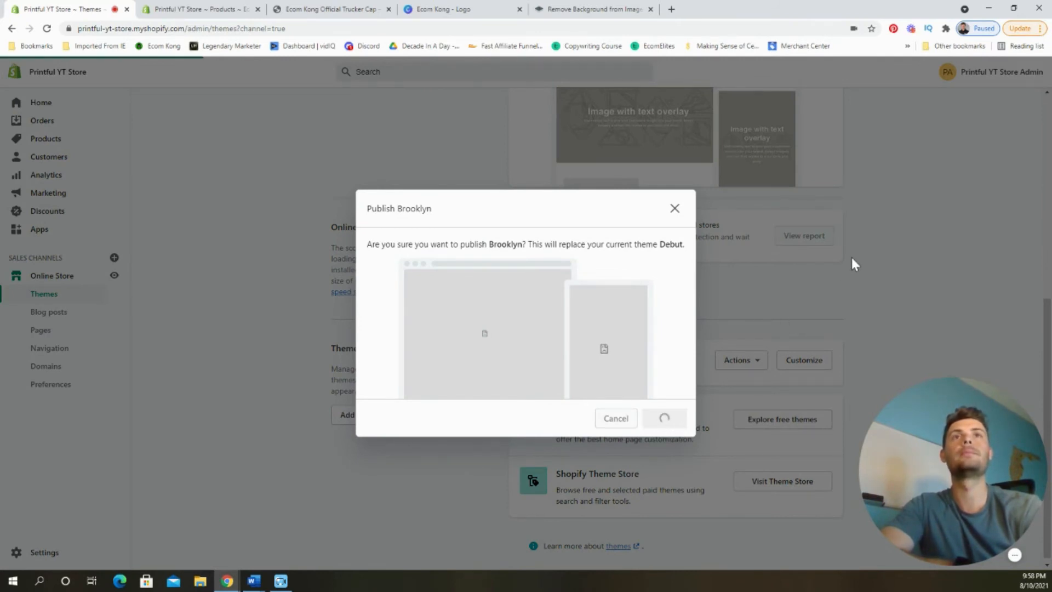
scroll(909, 296, "up", 4)
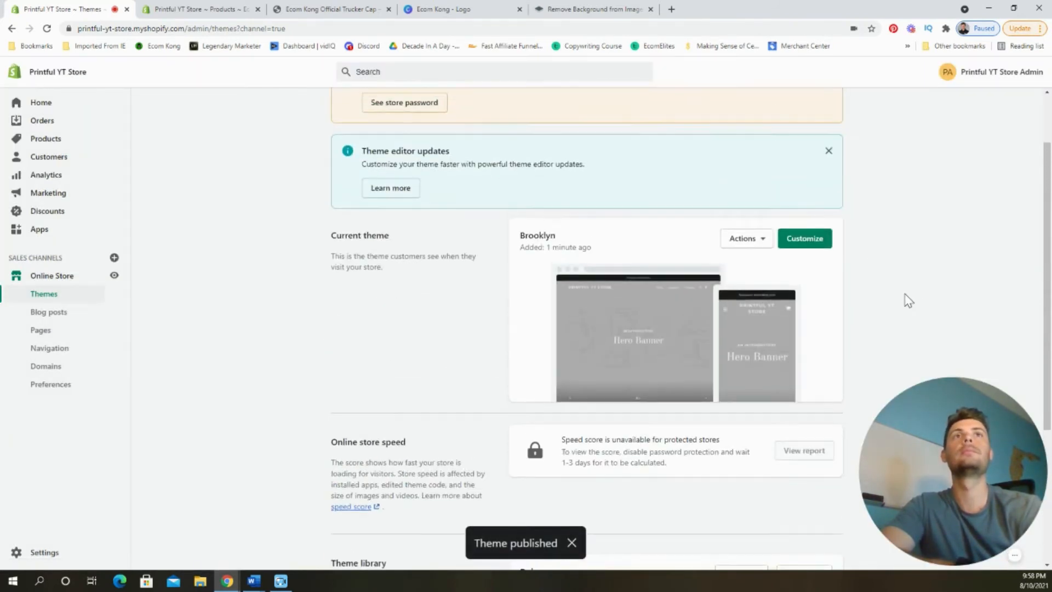
scroll(908, 299, "up", 2)
scroll(915, 296, "down", 1)
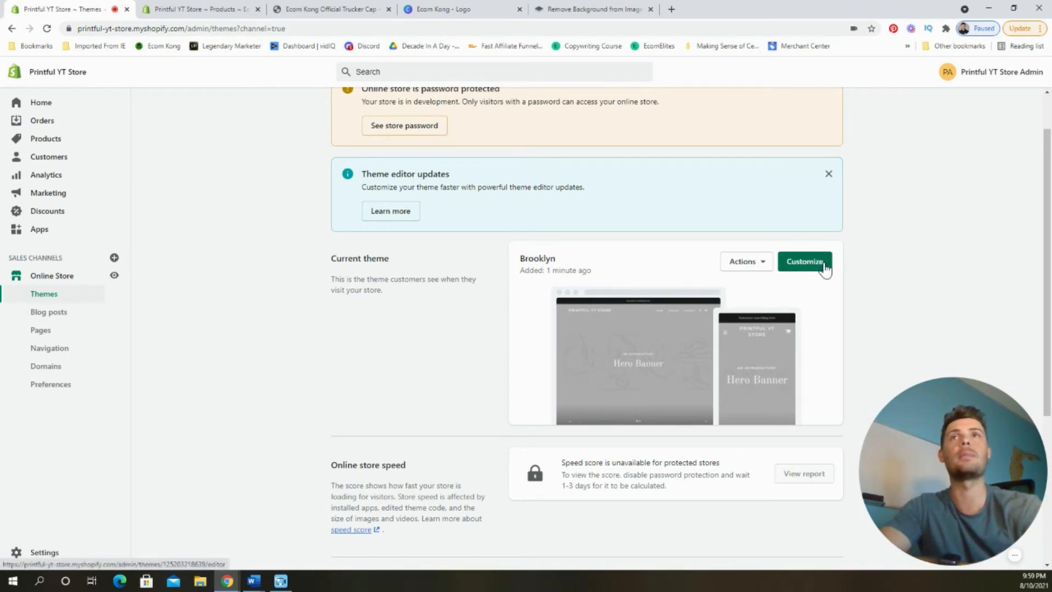
left_click(804, 261)
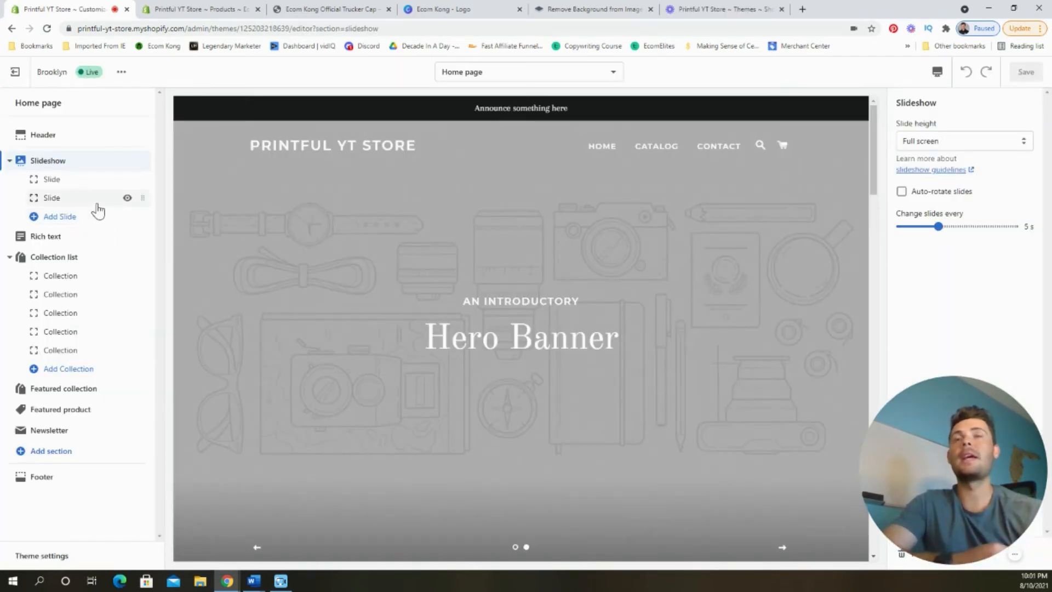
Remove the Slideshow and Rich text sections from the home page
left_click(62, 237)
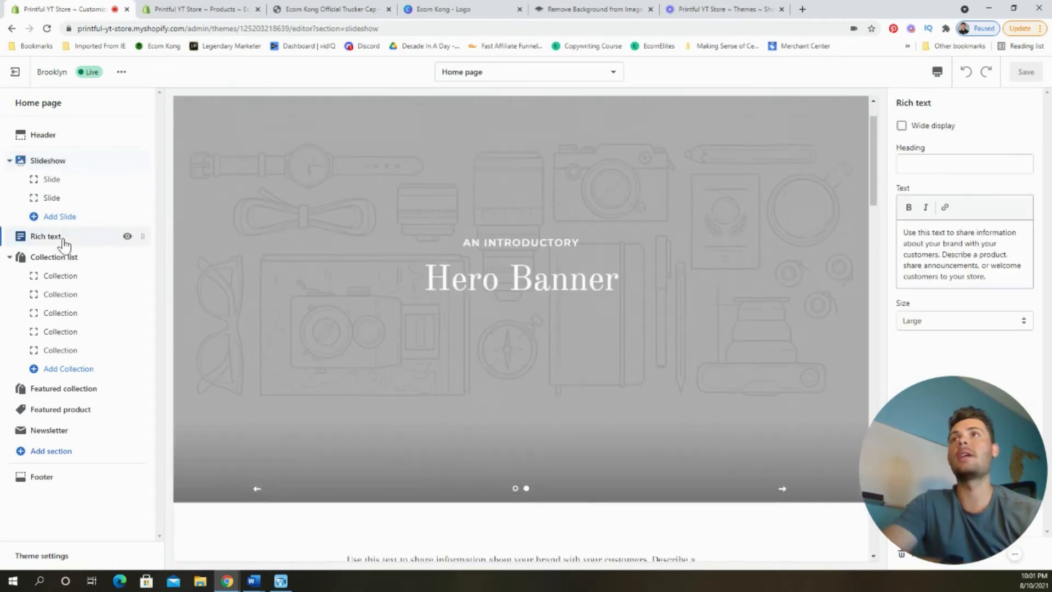
left_click(68, 259)
left_click(70, 162)
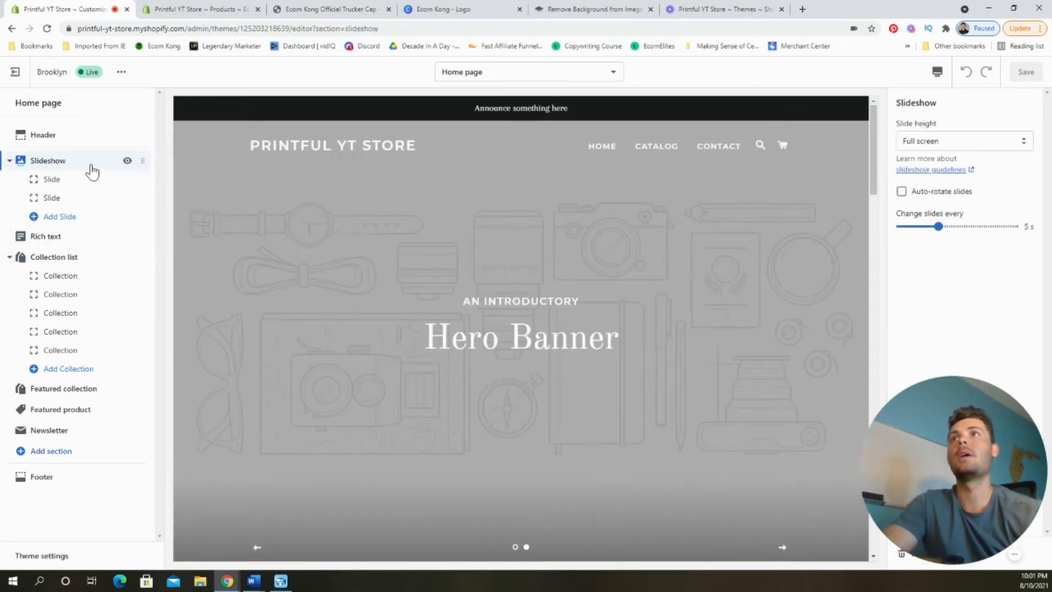
left_click_drag(945, 444, 951, 368)
left_click(938, 554)
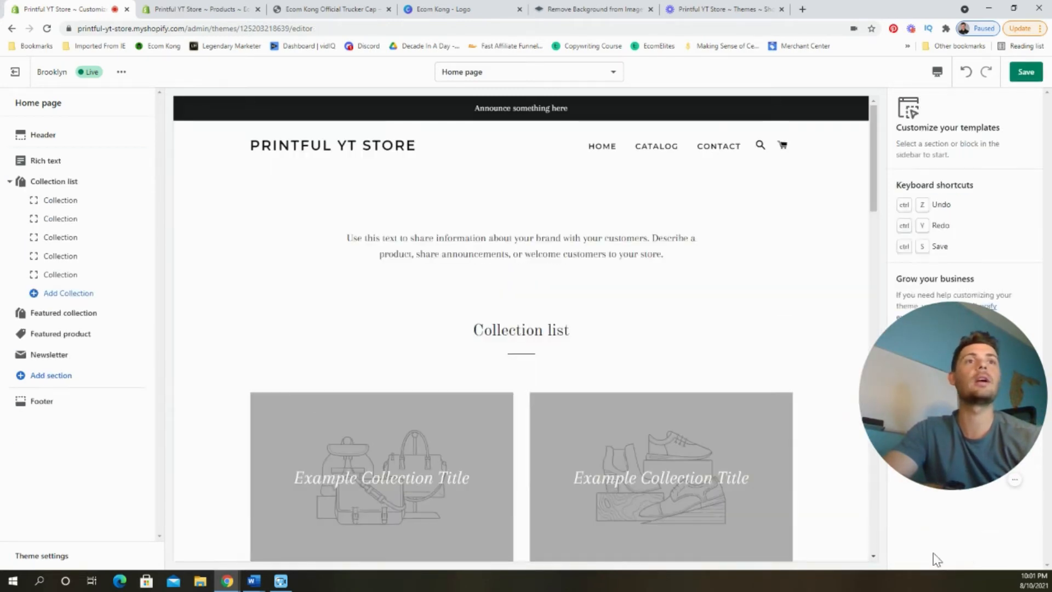
left_click(63, 167)
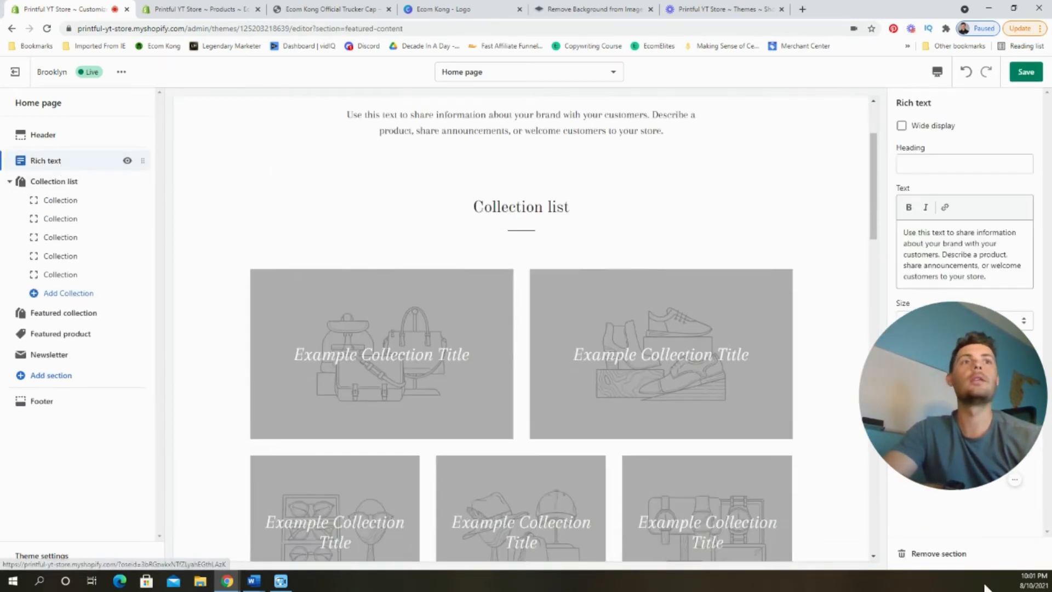
left_click(940, 554)
Remove the Collection list and Featured collection sections from the home page
left_click(51, 165)
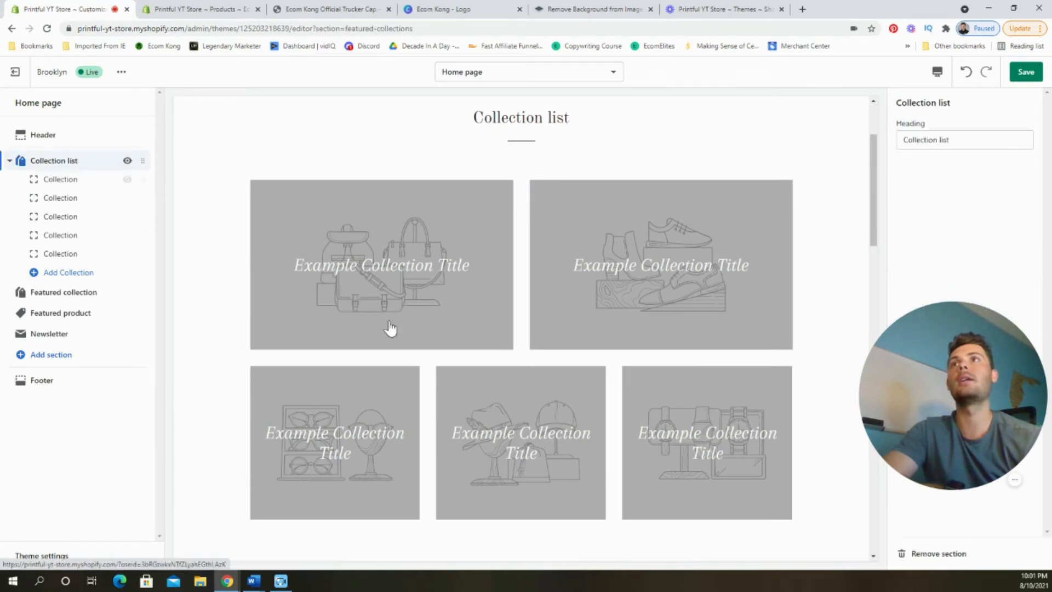
left_click(948, 555)
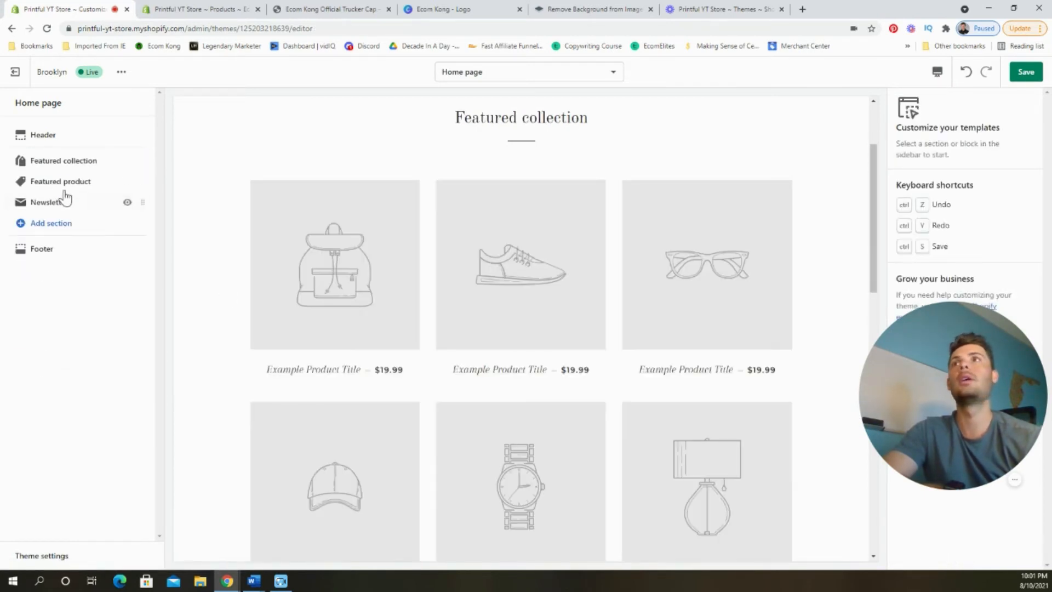
left_click(64, 160)
left_click(939, 554)
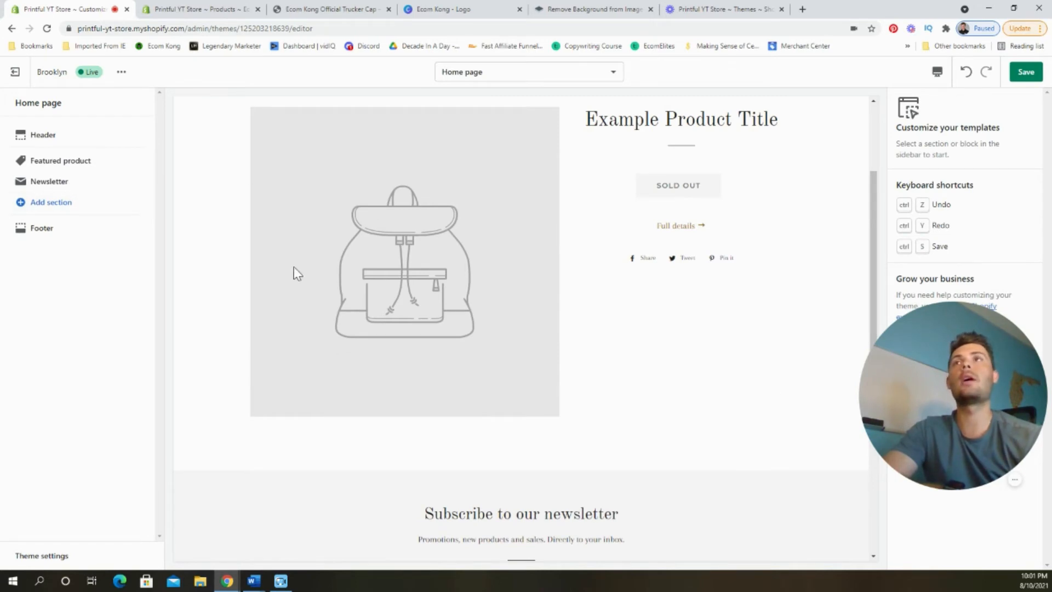
Review the header, featured product and newsletter sections that are left on the home page
left_click(82, 142)
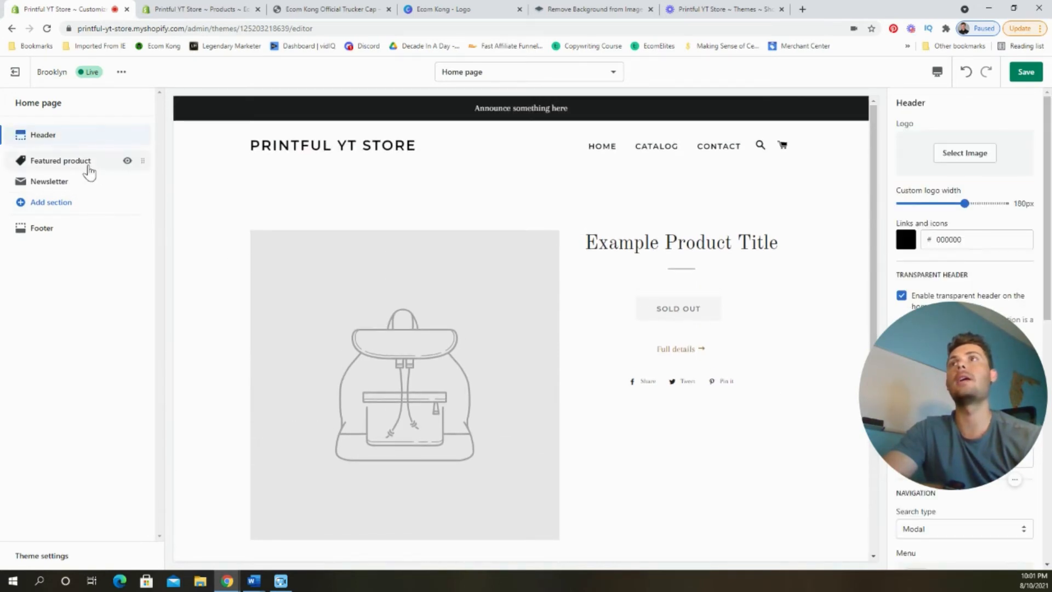
left_click(89, 168)
left_click(83, 183)
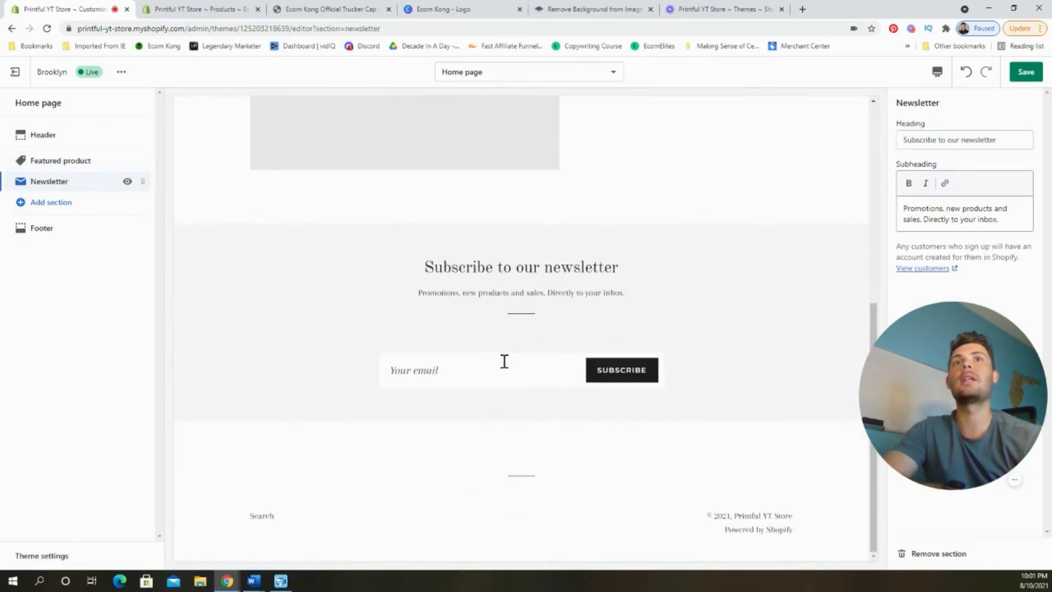
scroll(504, 361, "up", 10)
left_click_drag(954, 360, 963, 447)
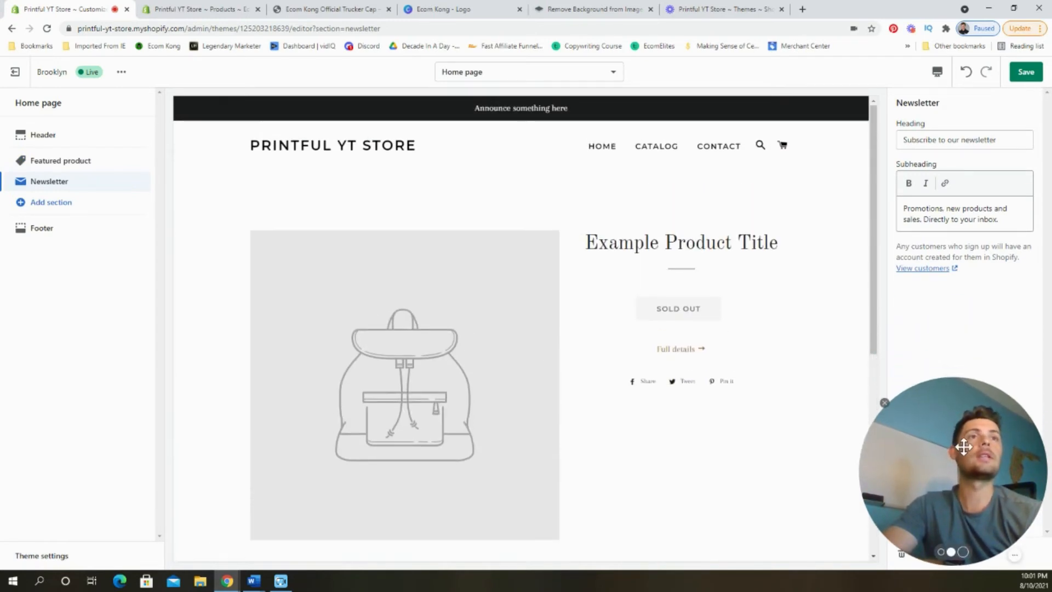
left_click(85, 163)
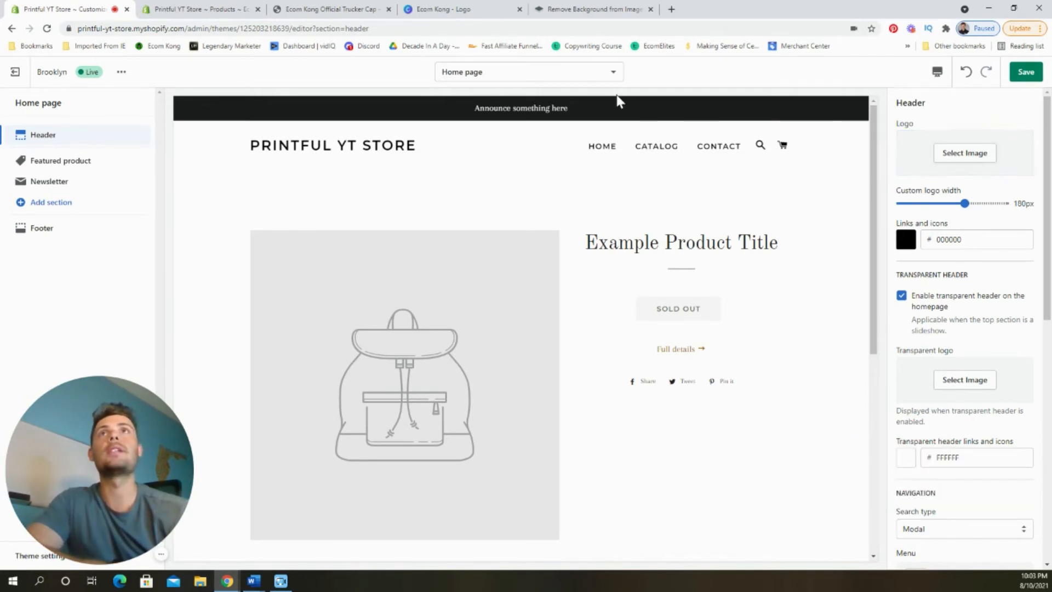
Switch to remove.bg and download the Ecom Kong logo with its background removed
left_click(490, 10)
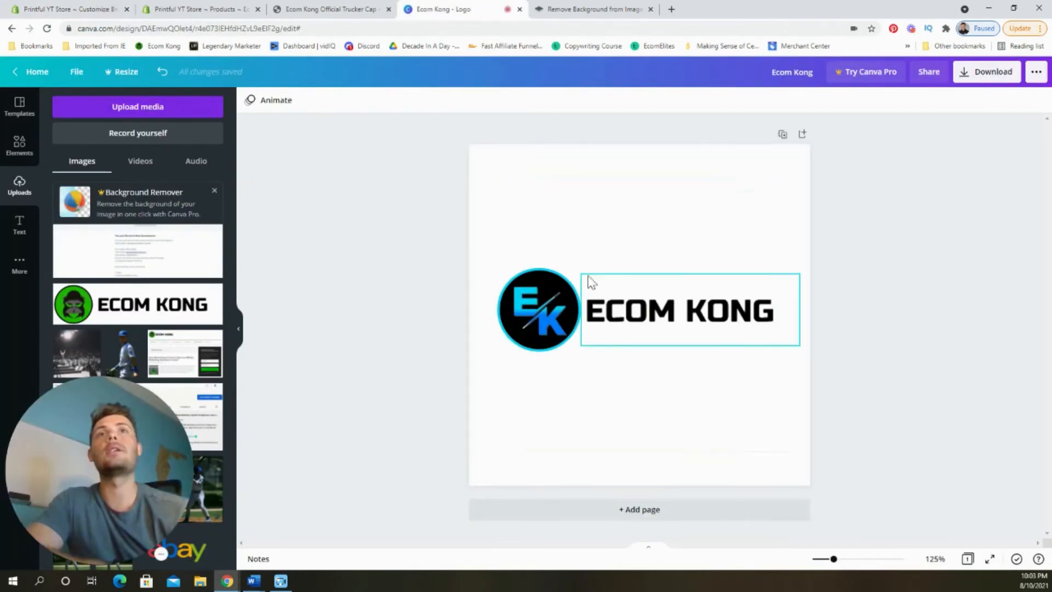
left_click(578, 9)
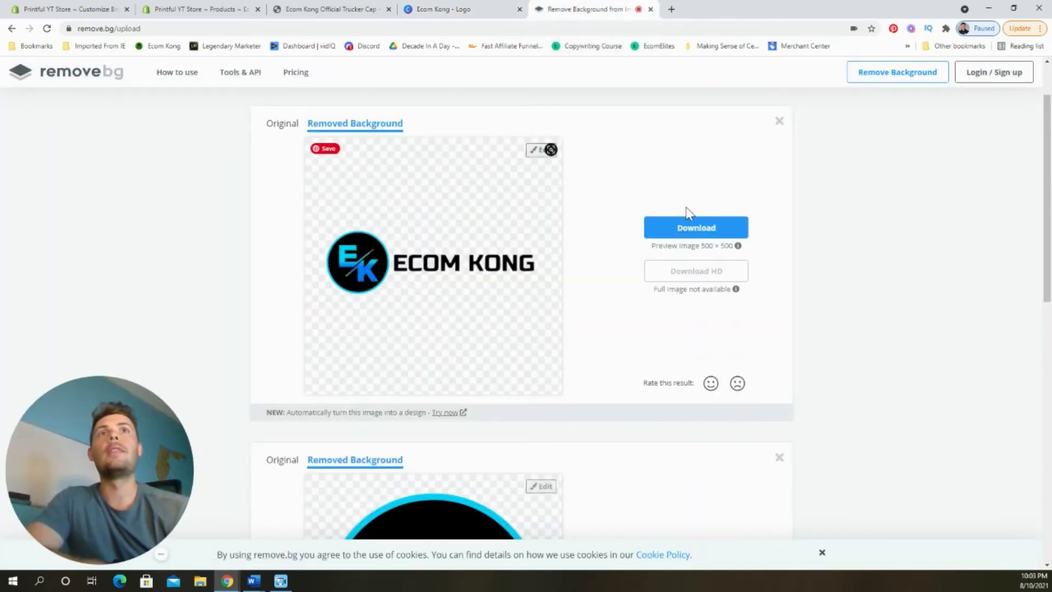
left_click(688, 233)
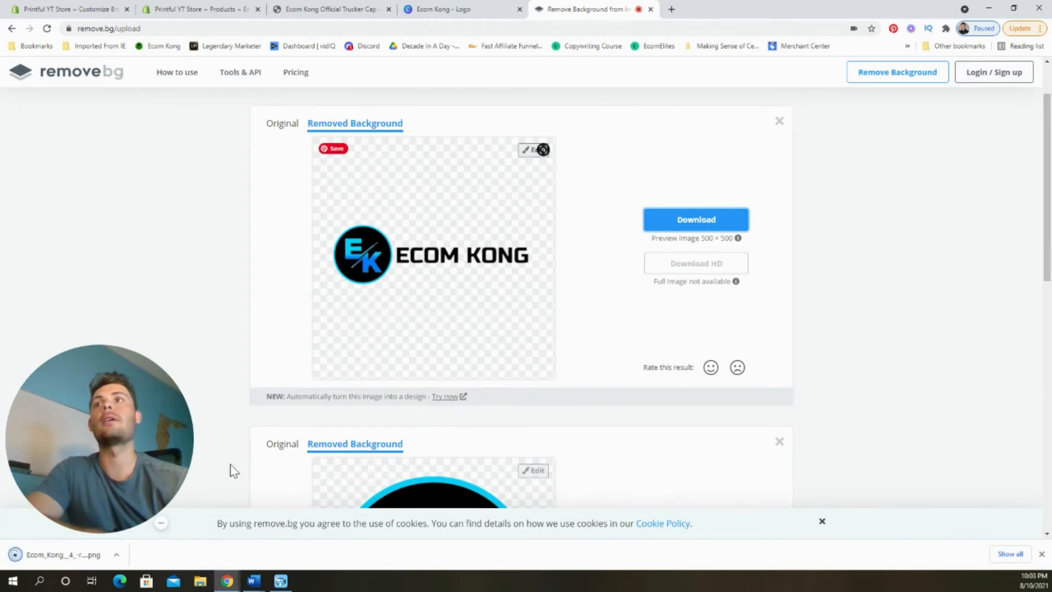
Open the downloaded logo in Photos, crop away the empty space around it and save a copy as EK Logo in PNG format
left_click(72, 557)
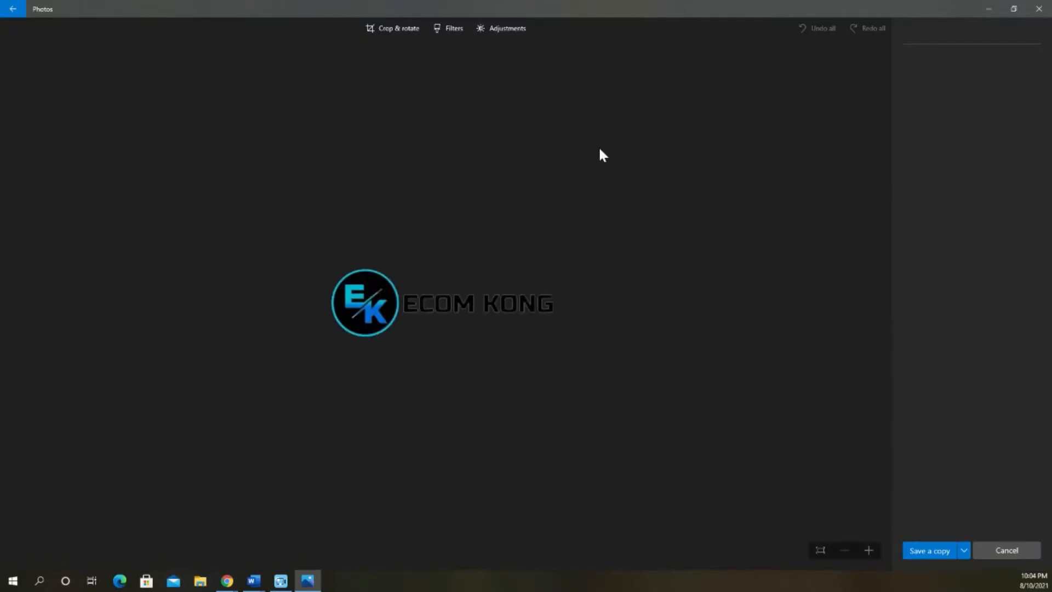
left_click_drag(691, 61, 714, 230)
left_click_drag(84, 549, 63, 275)
left_click_drag(21, 185, 23, 200)
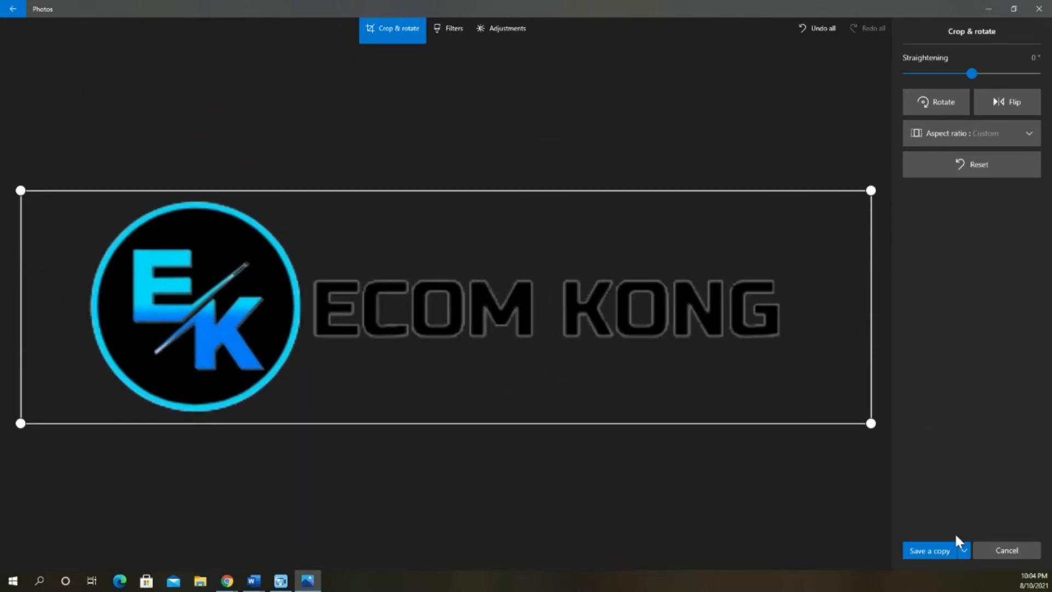
left_click(930, 550)
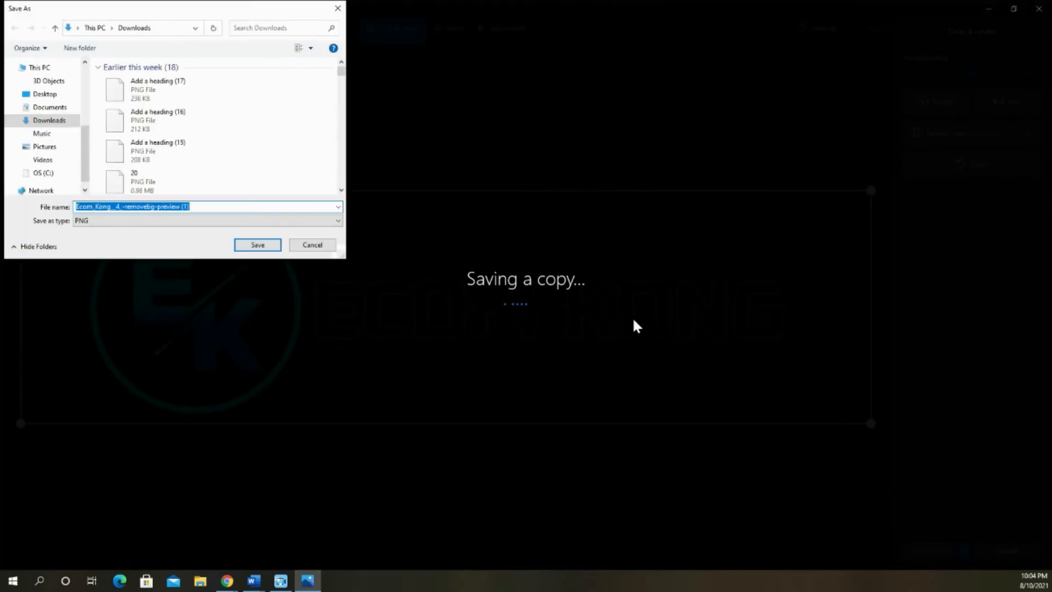
type("EK Logo")
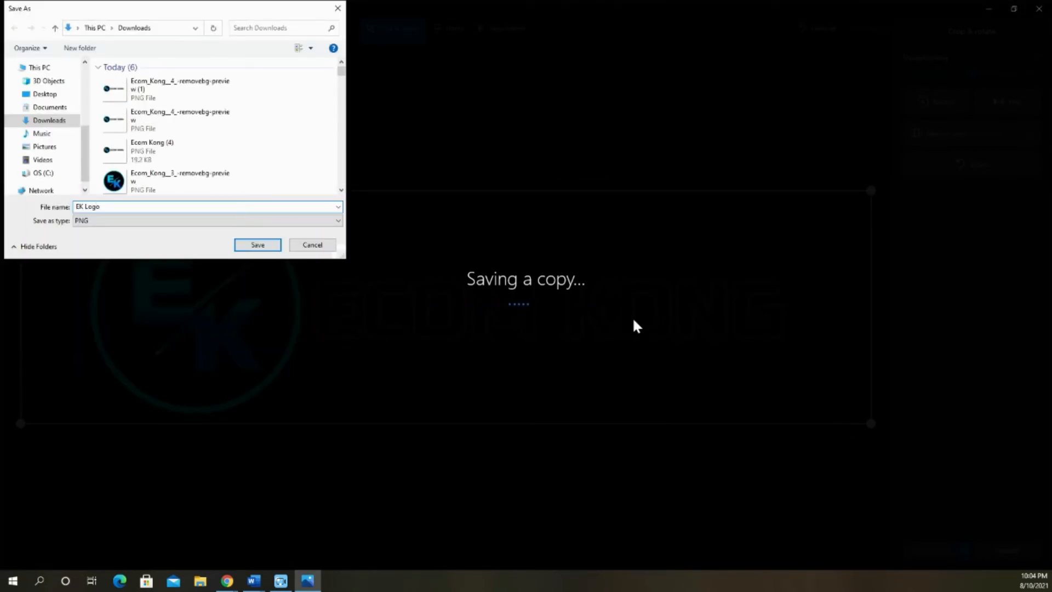
key("Return")
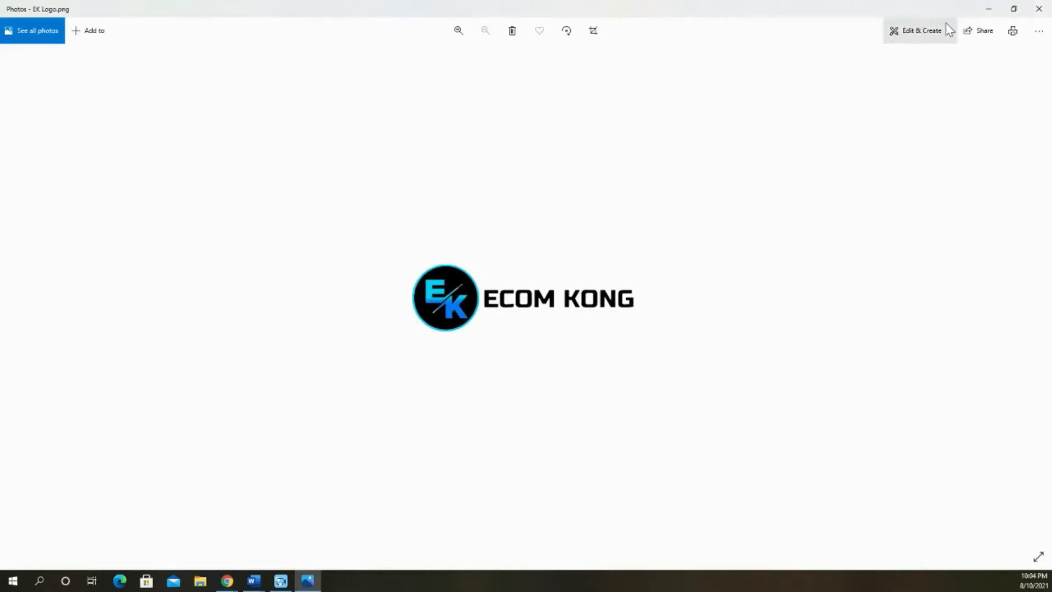
left_click(1039, 10)
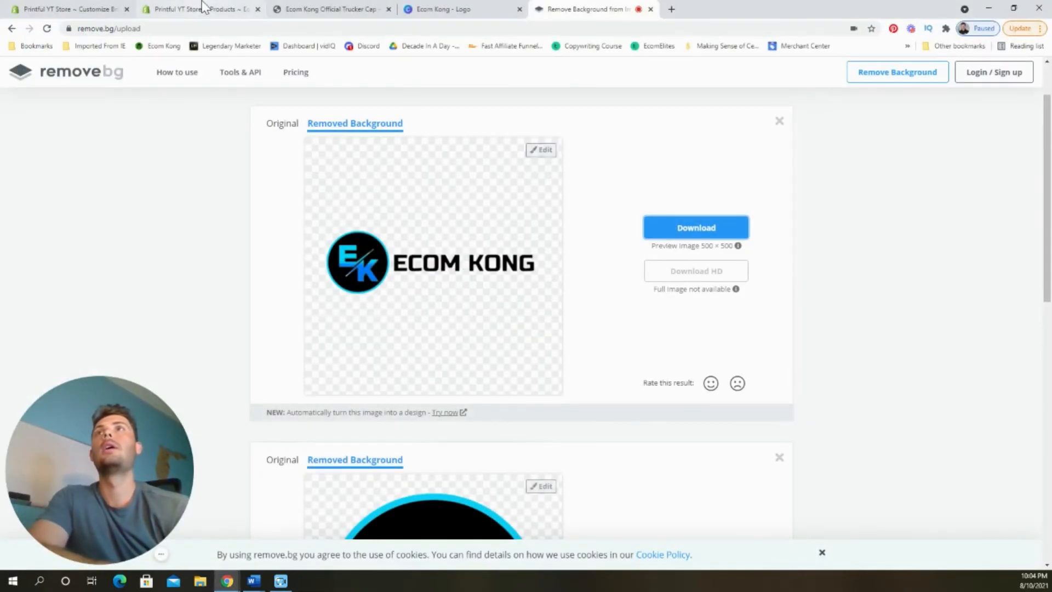
Back in the Shopify theme editor, upload EK Logo as the header logo and set its custom width to 260 px
left_click(106, 7)
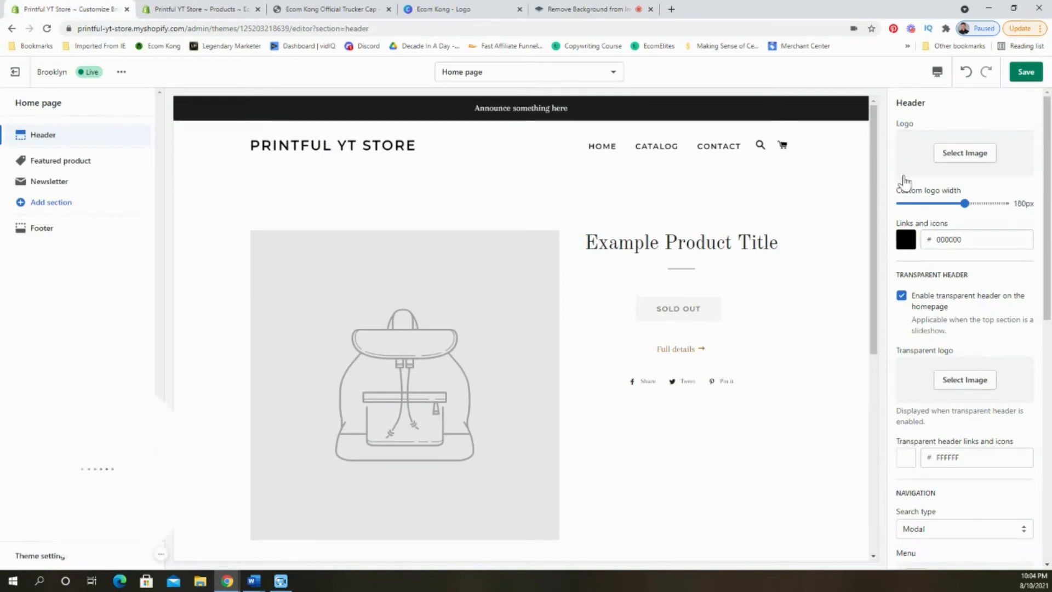
left_click(953, 158)
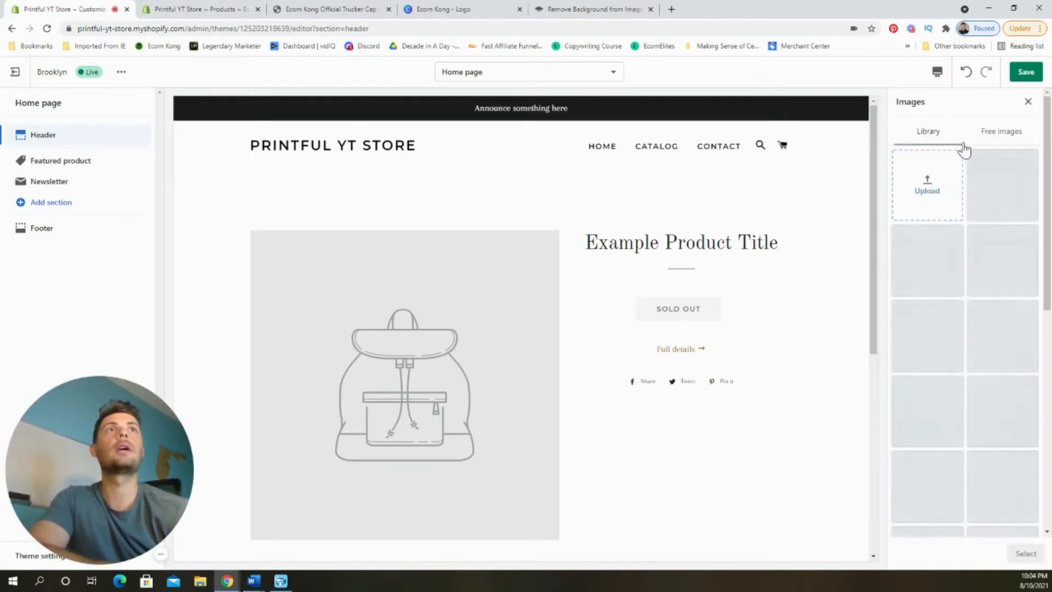
left_click(946, 256)
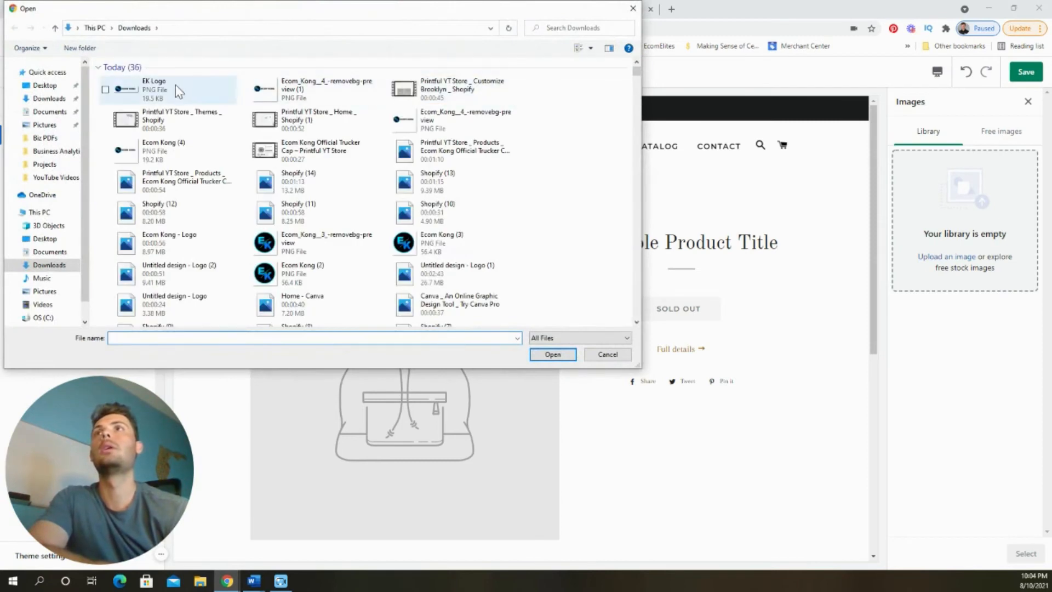
double_click(176, 89)
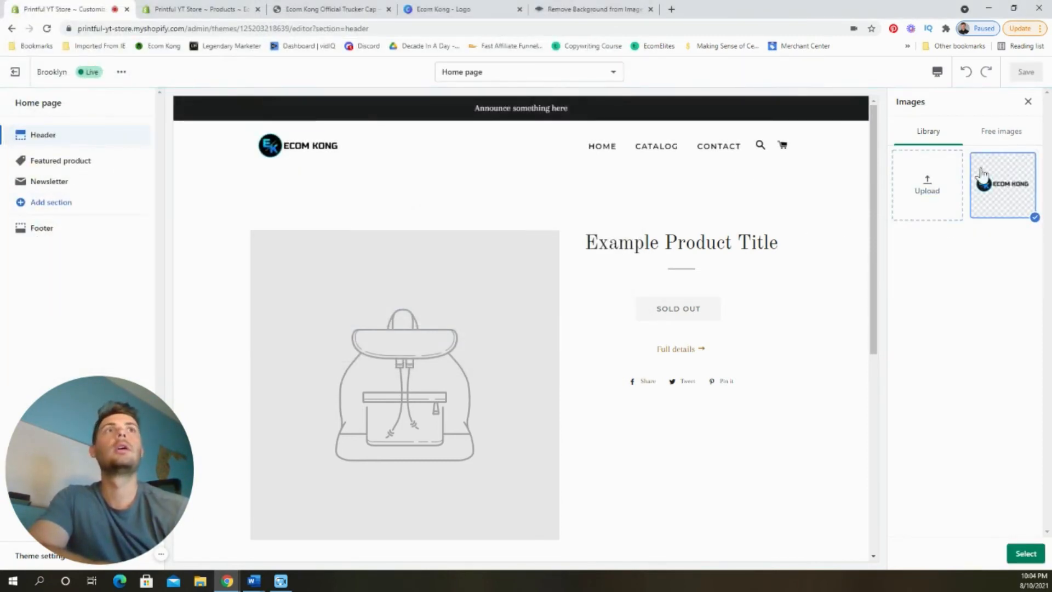
left_click(1031, 554)
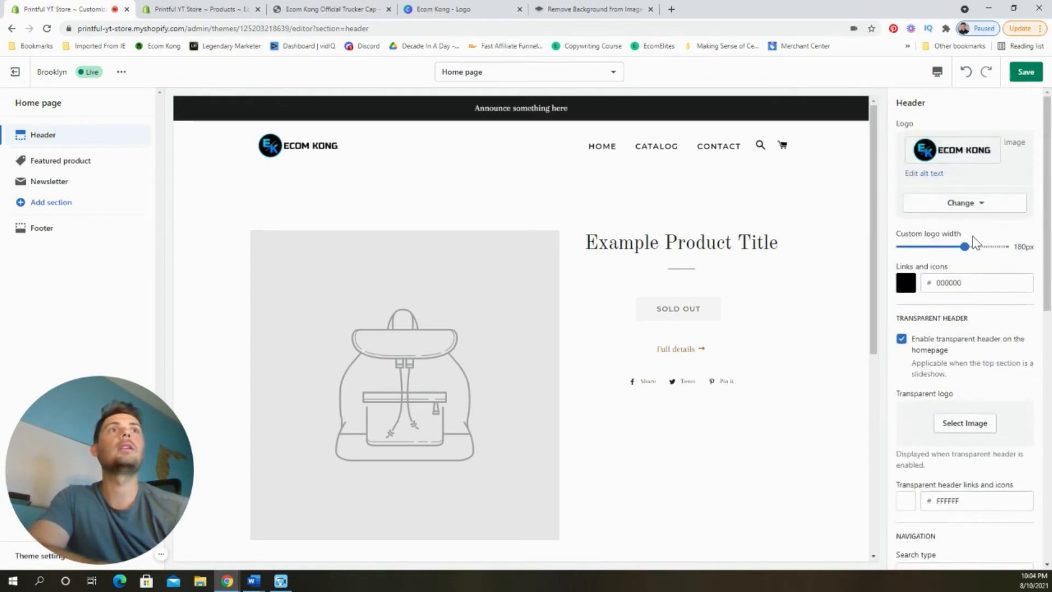
left_click_drag(981, 243, 987, 245)
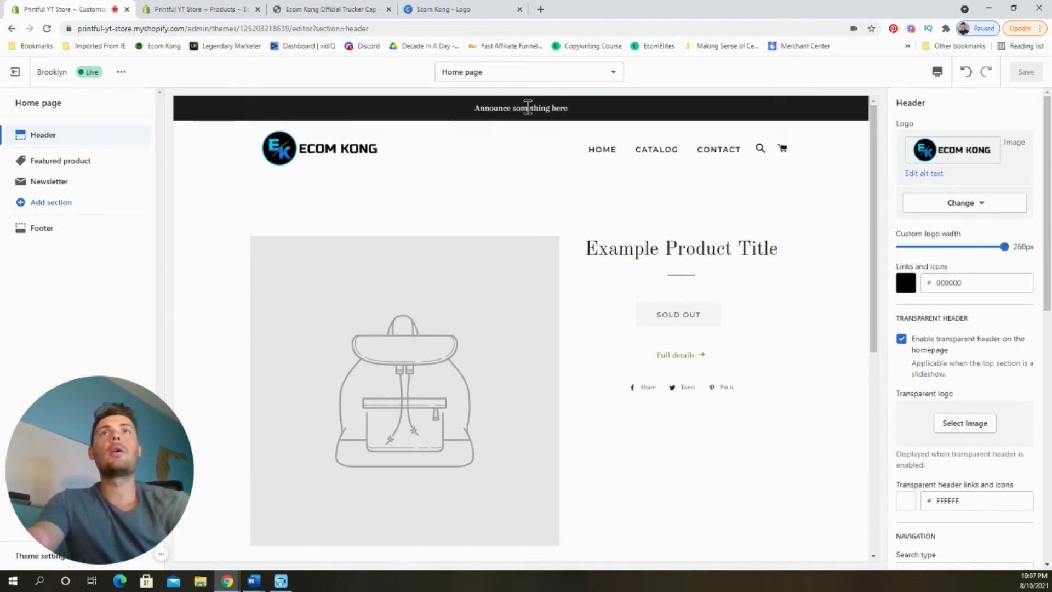
Set the header's announcement bar text to "Free Worldwide Shipping" and save the theme
scroll(983, 370, "down", 10)
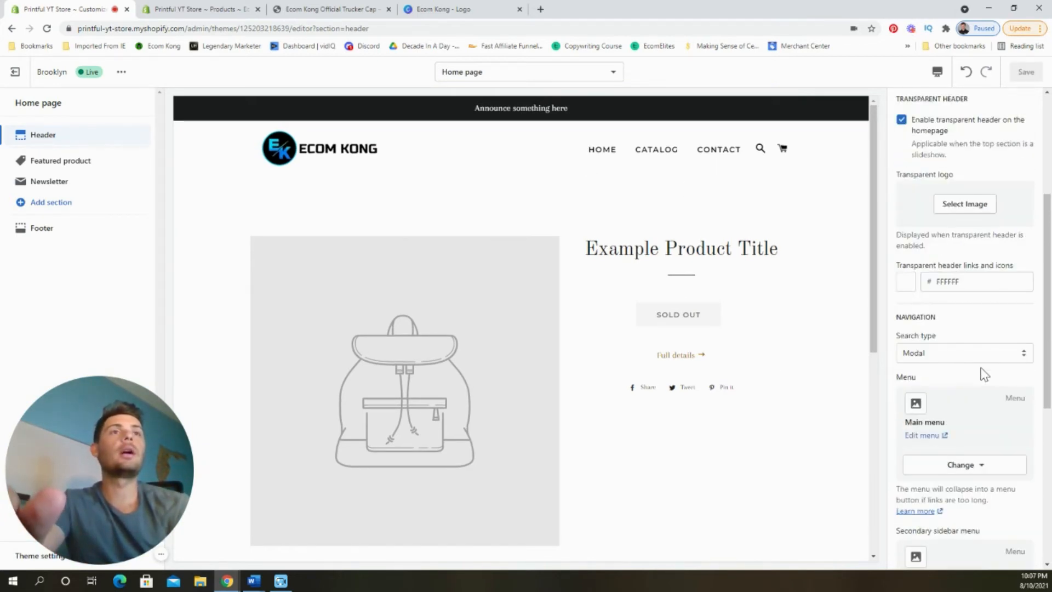
scroll(985, 373, "down", 1)
triple_click(991, 425)
type("Fr")
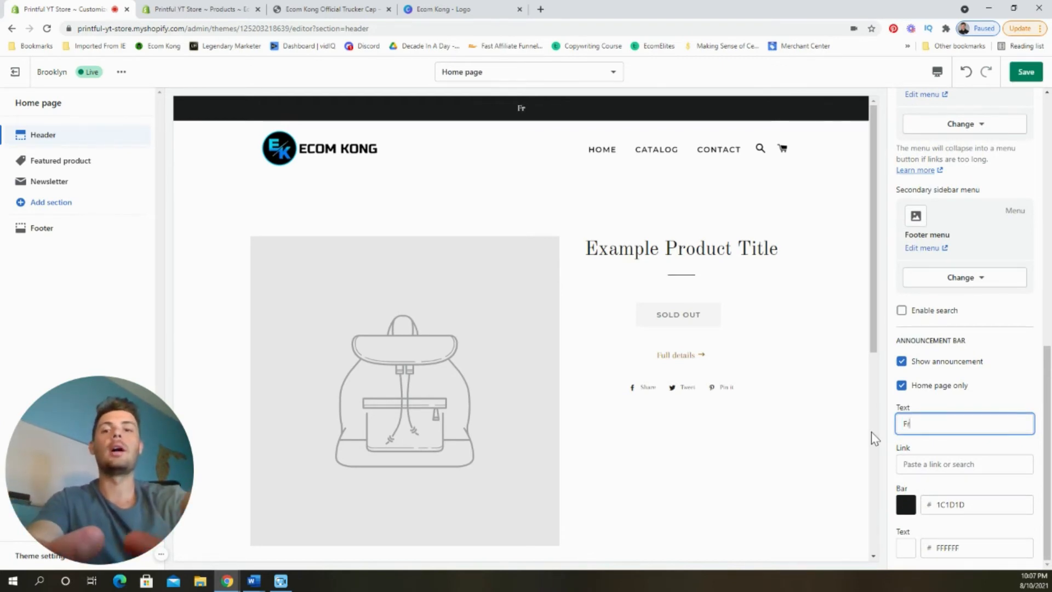
type("ee World")
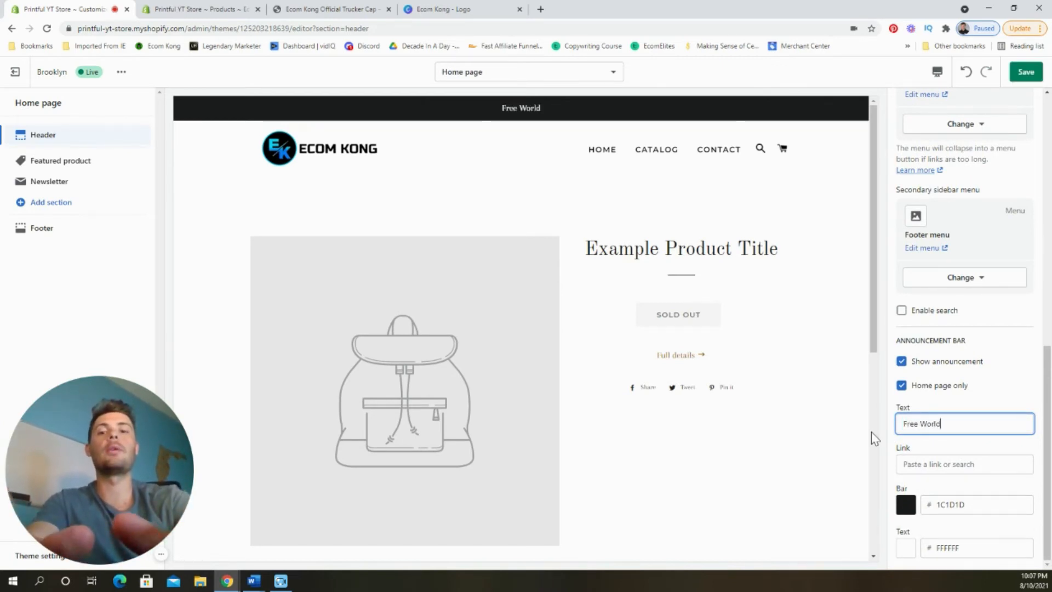
type("wide Shipping")
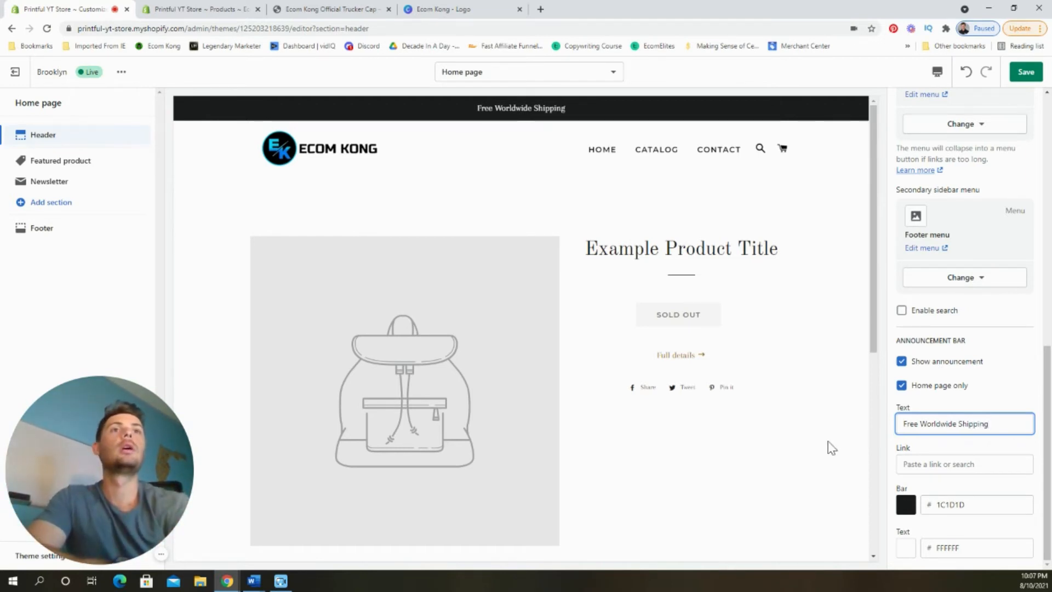
left_click(1026, 72)
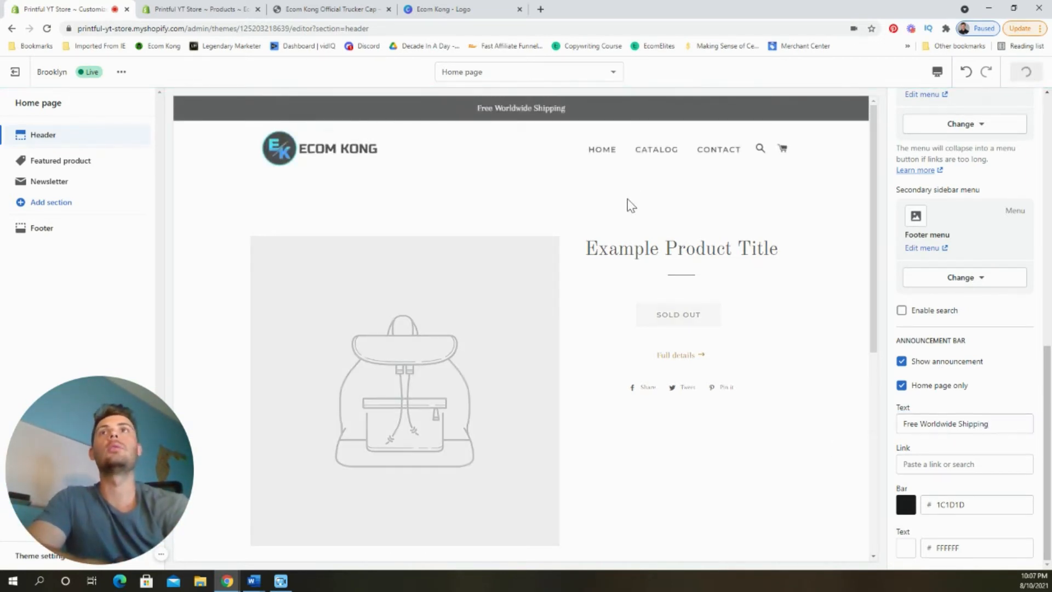
Assign the Ecom Kong Official Trucker Cap to the home page's Featured product section and save the theme
left_click(86, 174)
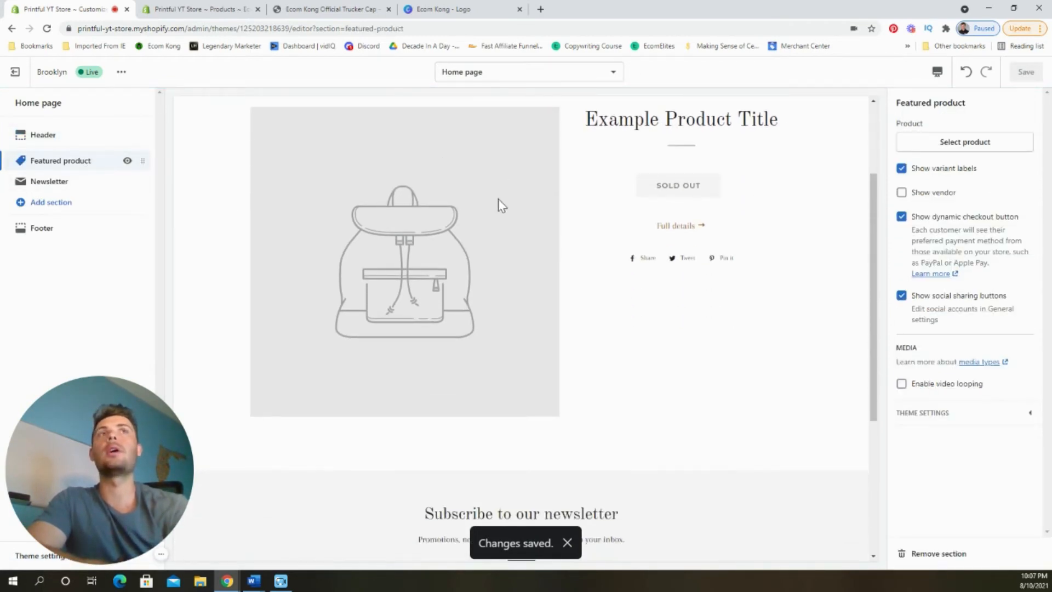
left_click(950, 148)
left_click(978, 199)
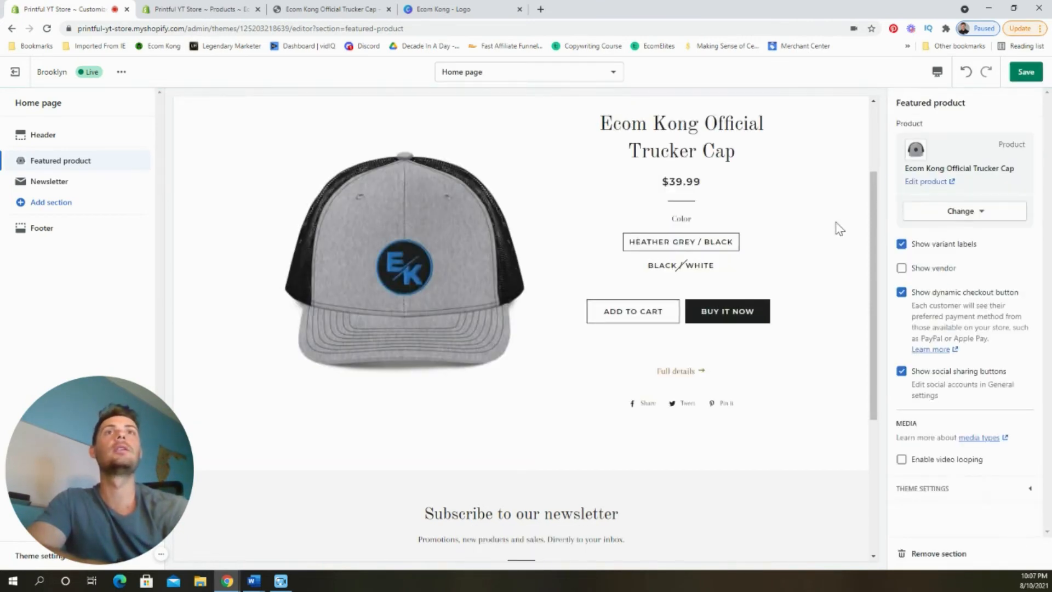
left_click(1026, 74)
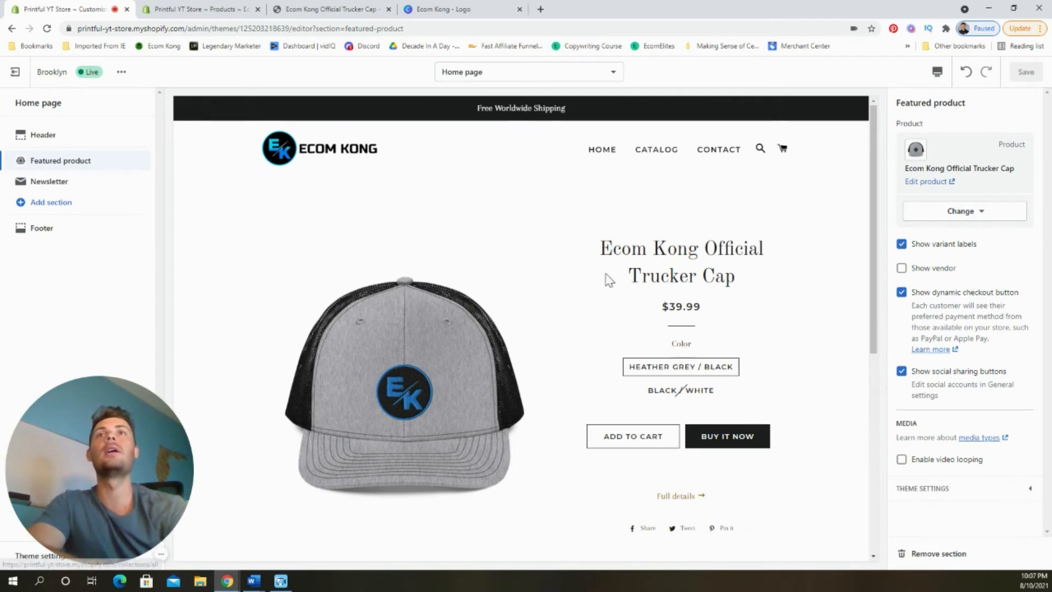
scroll(603, 274, "down", 1)
scroll(565, 299, "down", 5)
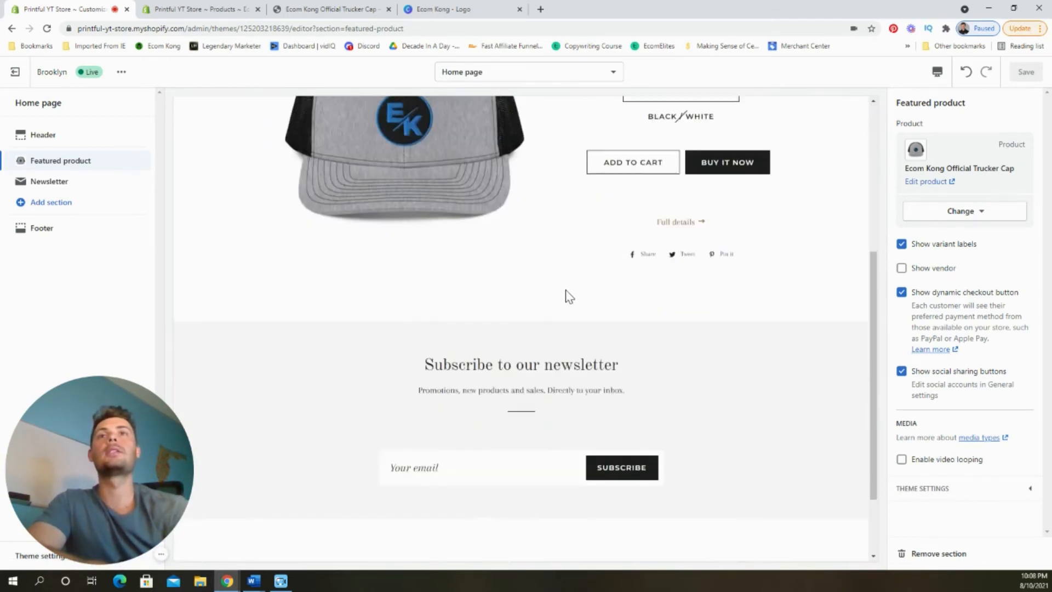
Switch to the Ecom Kong logo design in Canva and fill its page background with the blue from the logo's photo colors
scroll(460, 293, "up", 7)
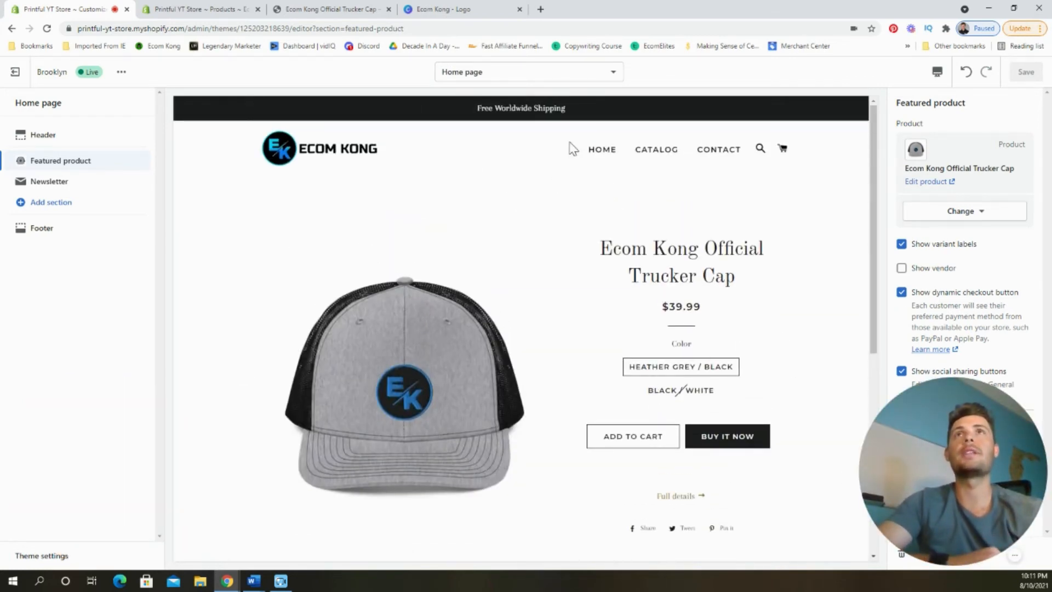
left_click(470, 14)
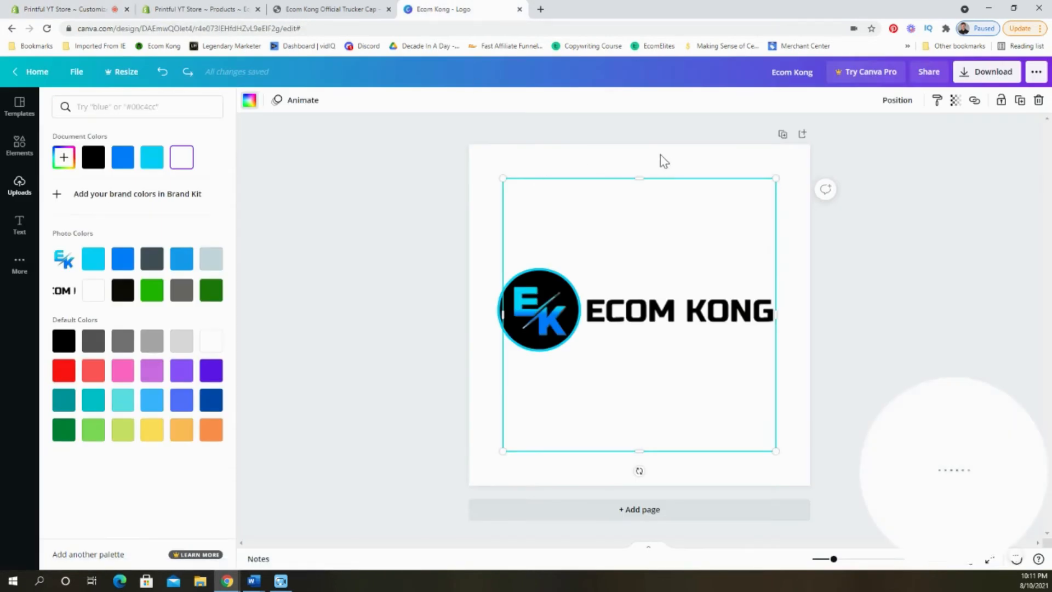
left_click(588, 158)
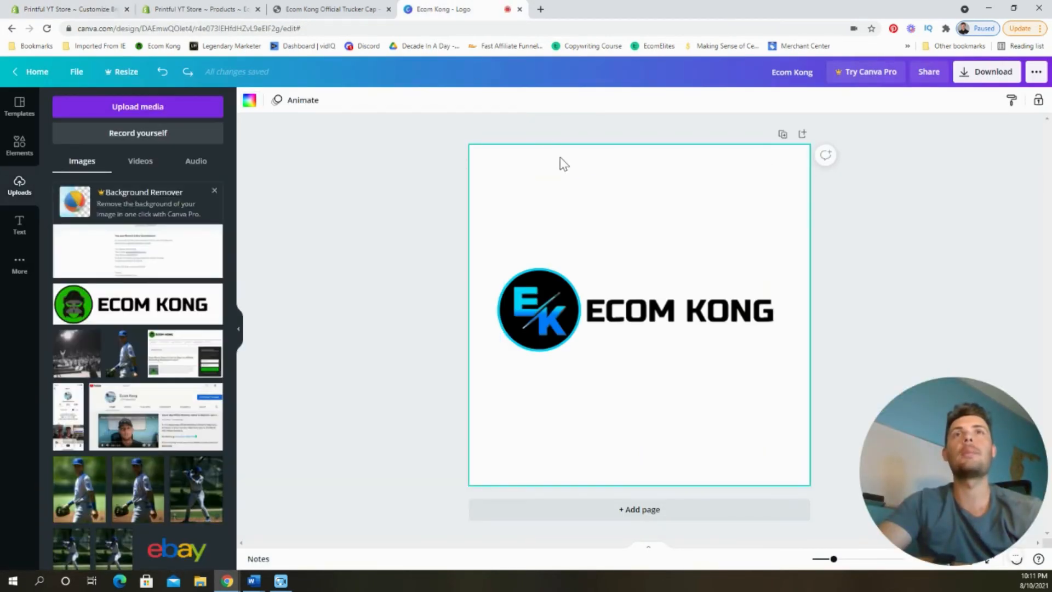
left_click(544, 288)
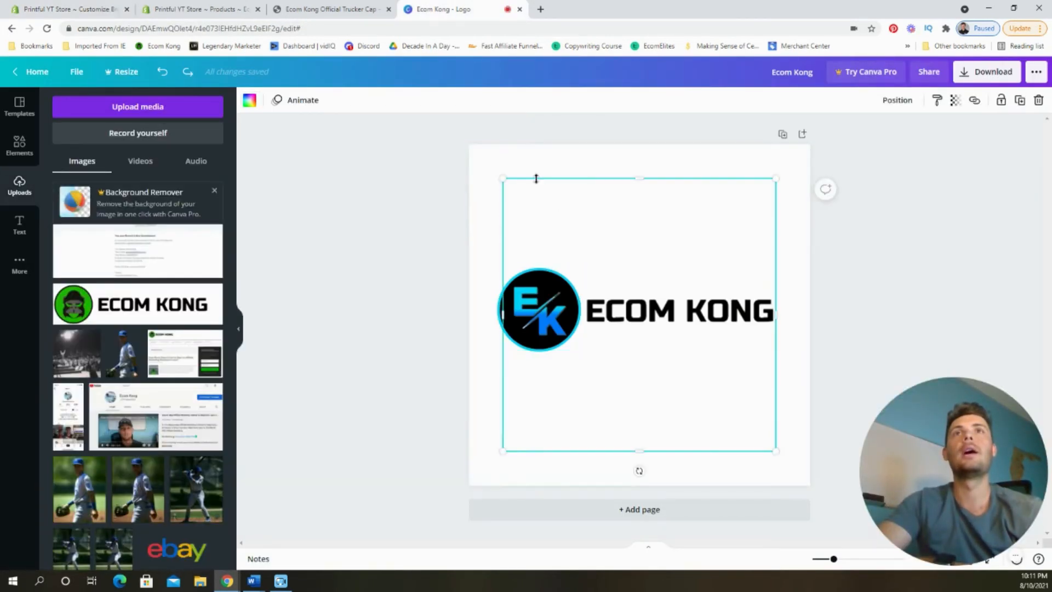
left_click(518, 163)
left_click(251, 103)
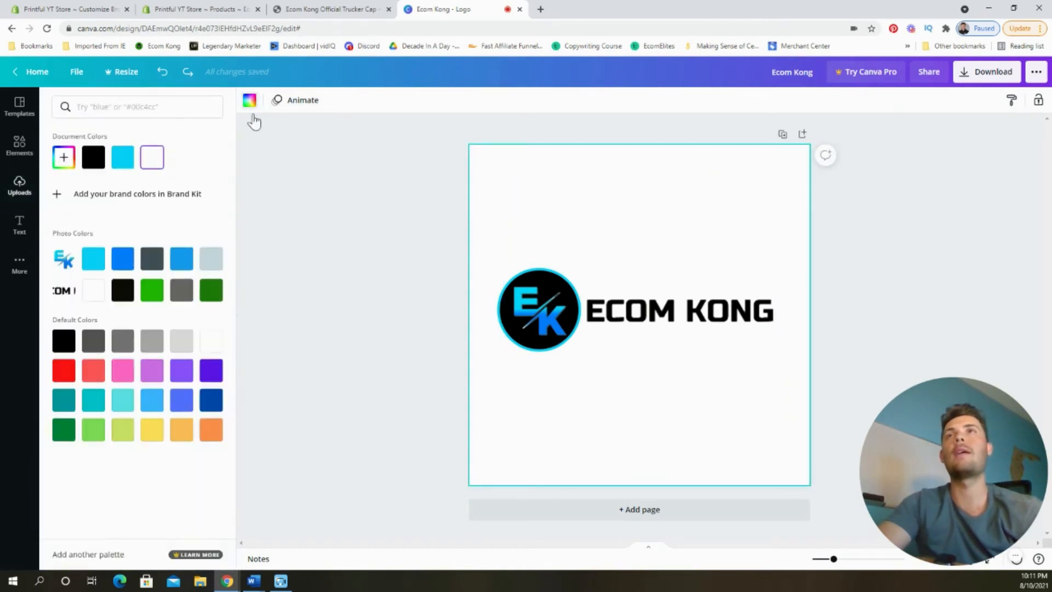
left_click(130, 264)
left_click(458, 164)
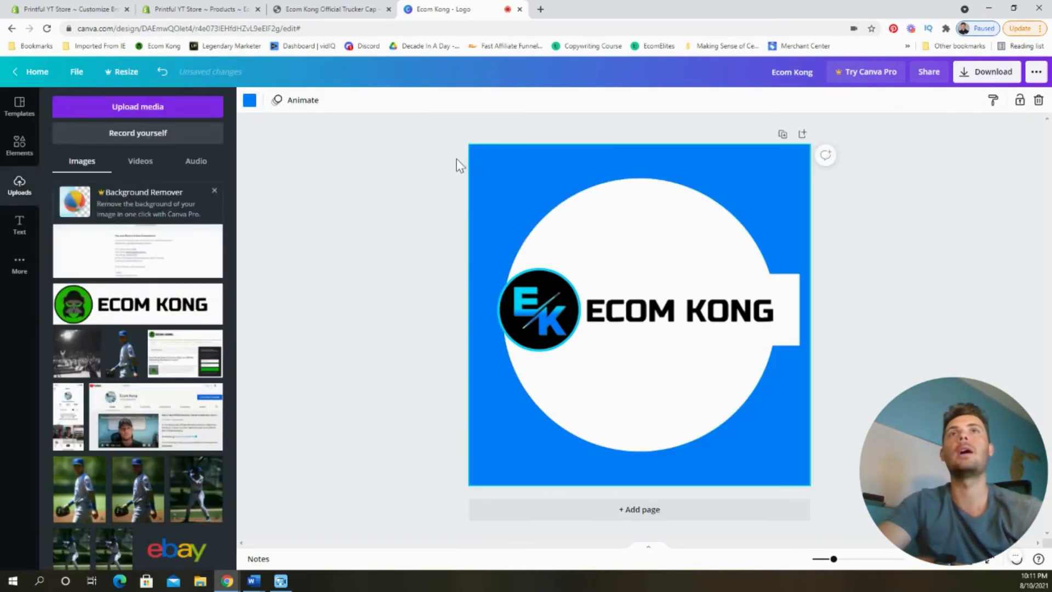
Copy the hex code of the logo design's blue background color, #037FFC
left_click(249, 102)
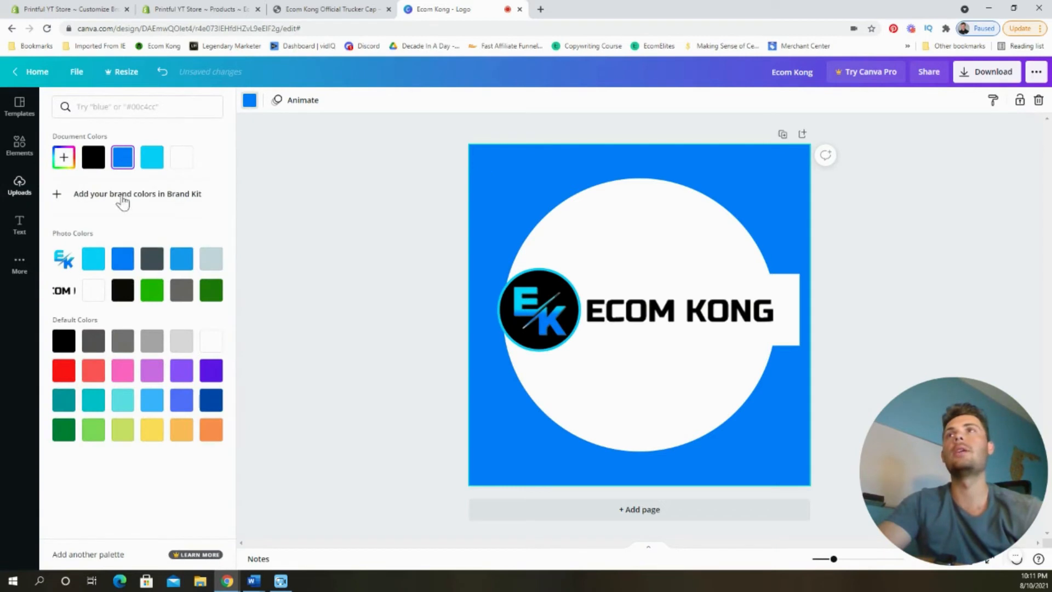
left_click(64, 159)
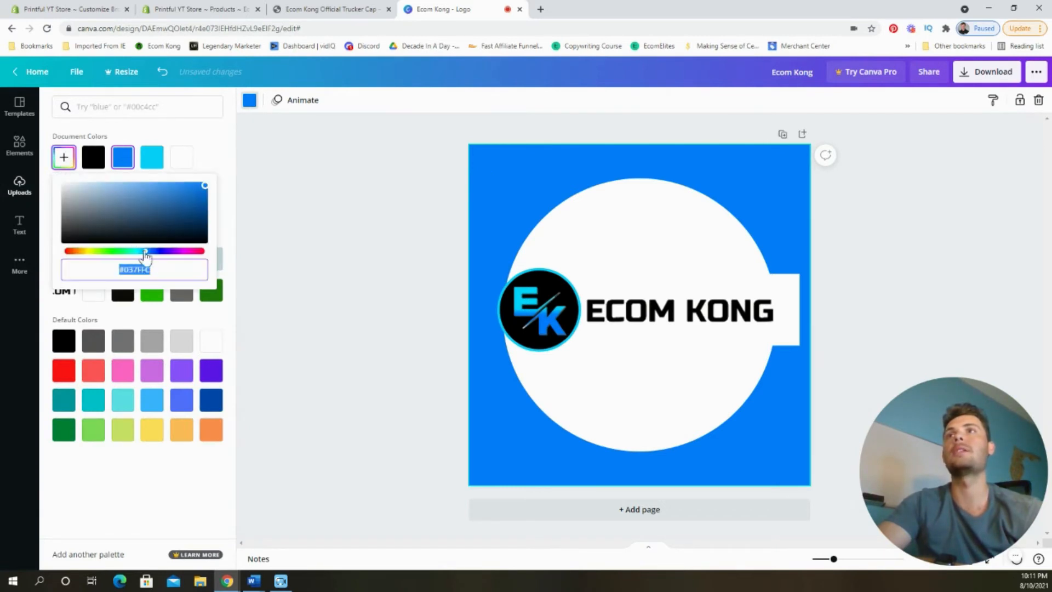
triple_click(140, 271)
key("ctrl+c")
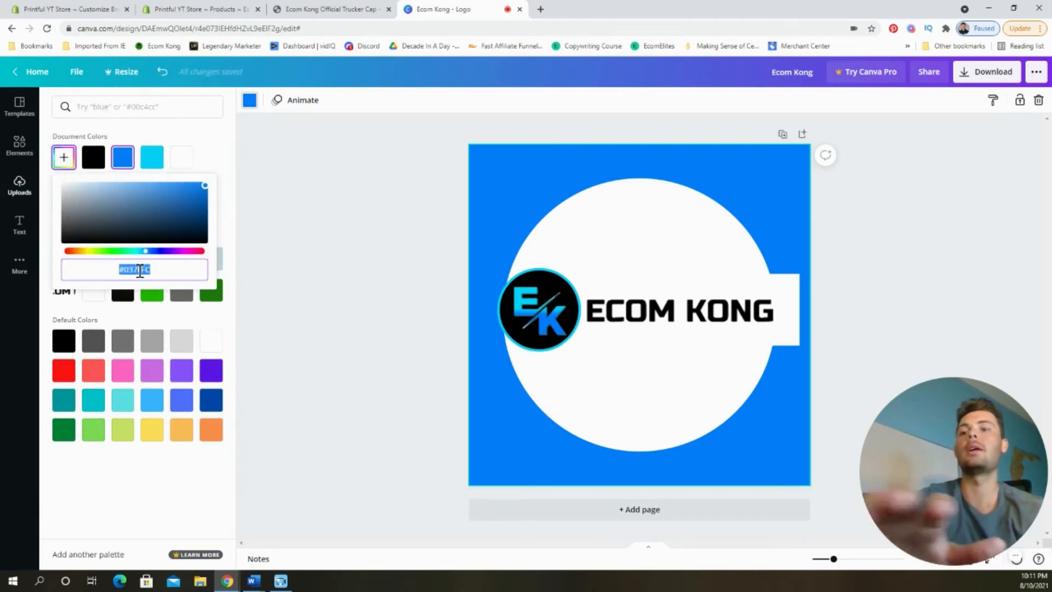
Back in the Shopify theme editor, set the theme's general Links and accents color to 037FFC
left_click(76, 9)
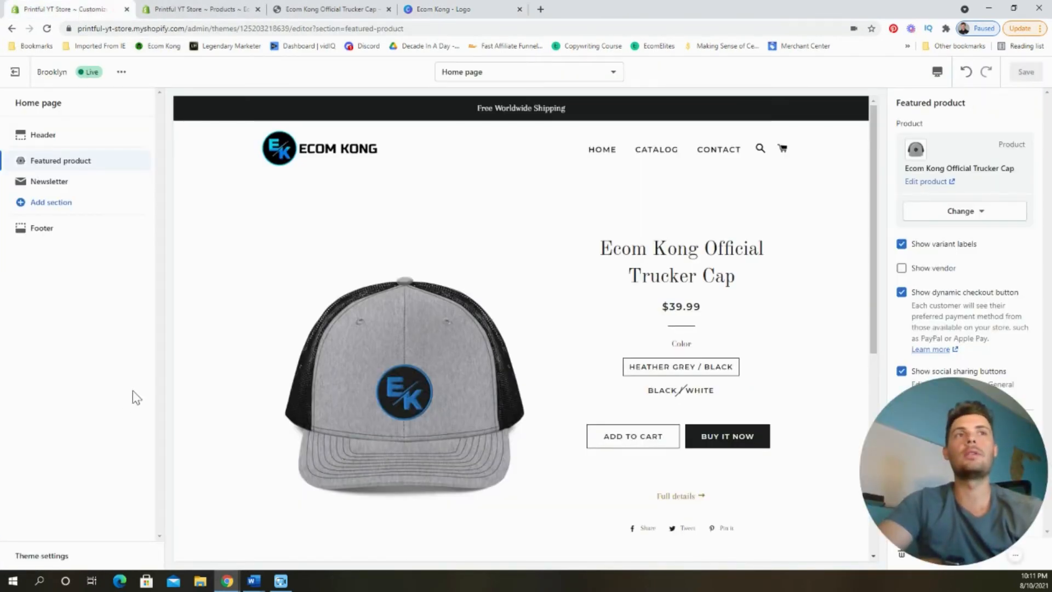
left_click(64, 557)
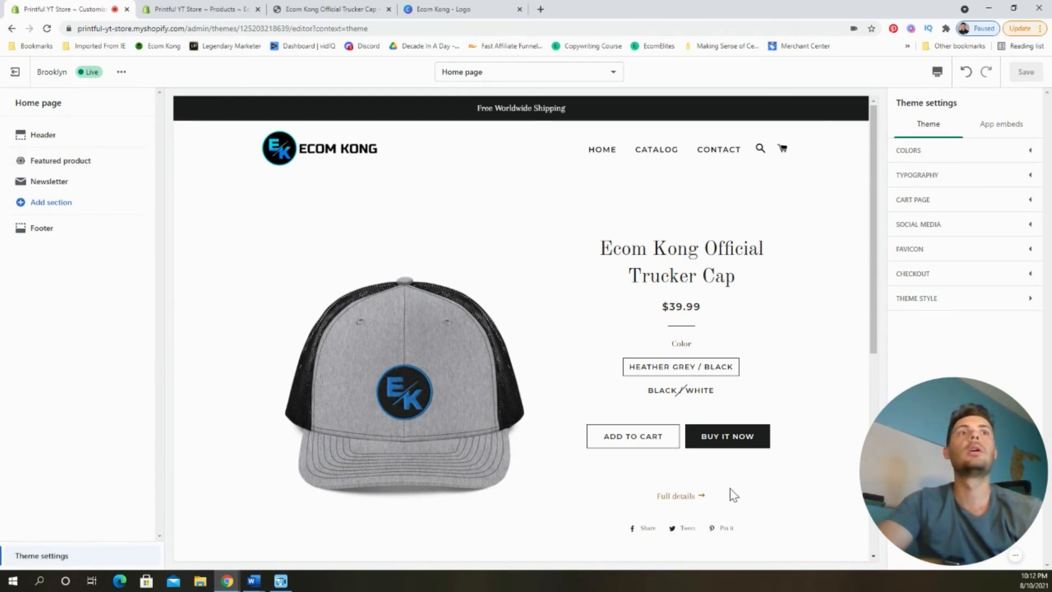
left_click_drag(979, 415, 110, 404)
left_click(980, 160)
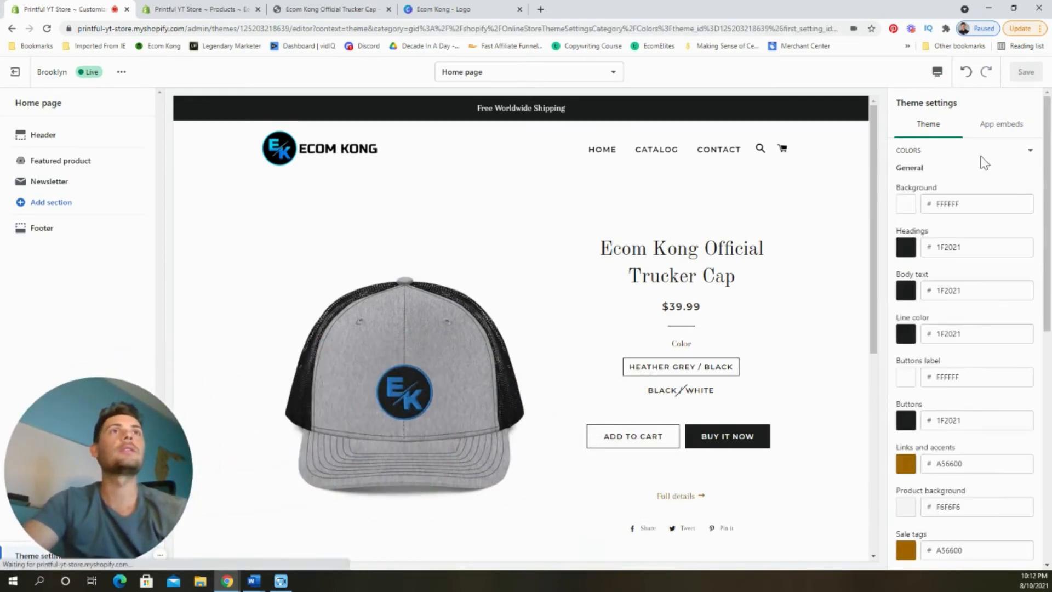
scroll(963, 305, "down", 3)
scroll(966, 305, "down", 1)
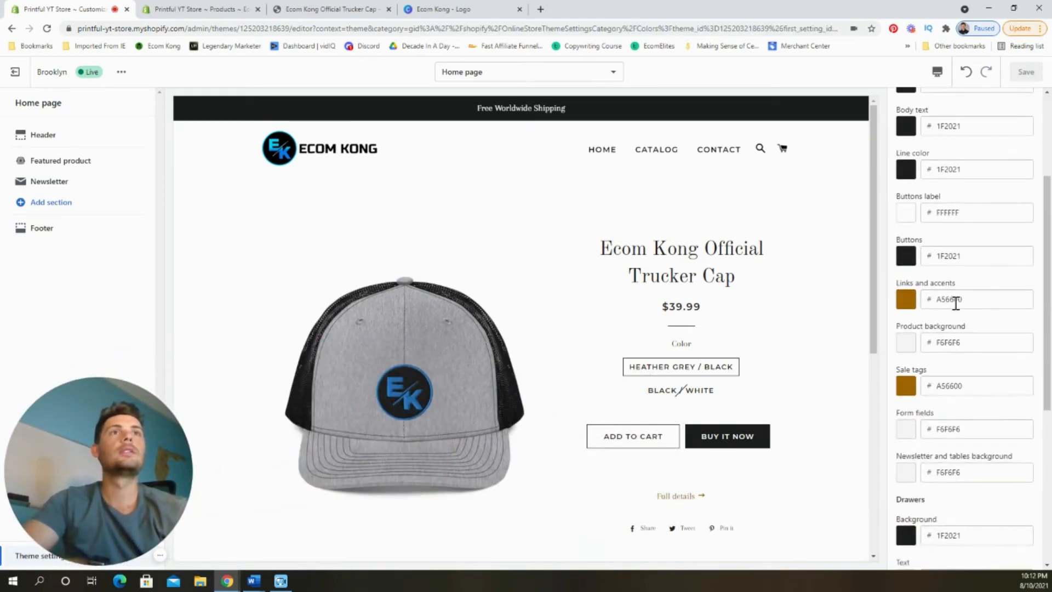
key("ctrl+v")
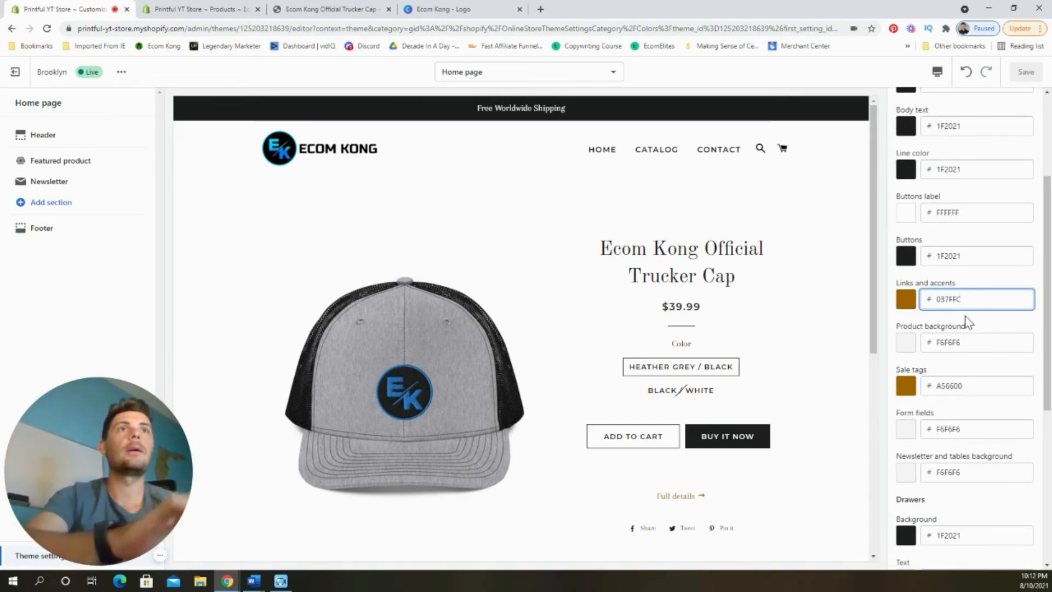
left_click(960, 324)
Set the theme's Sale tags color to 037FFC
scroll(970, 328, "down", 1)
double_click(956, 330)
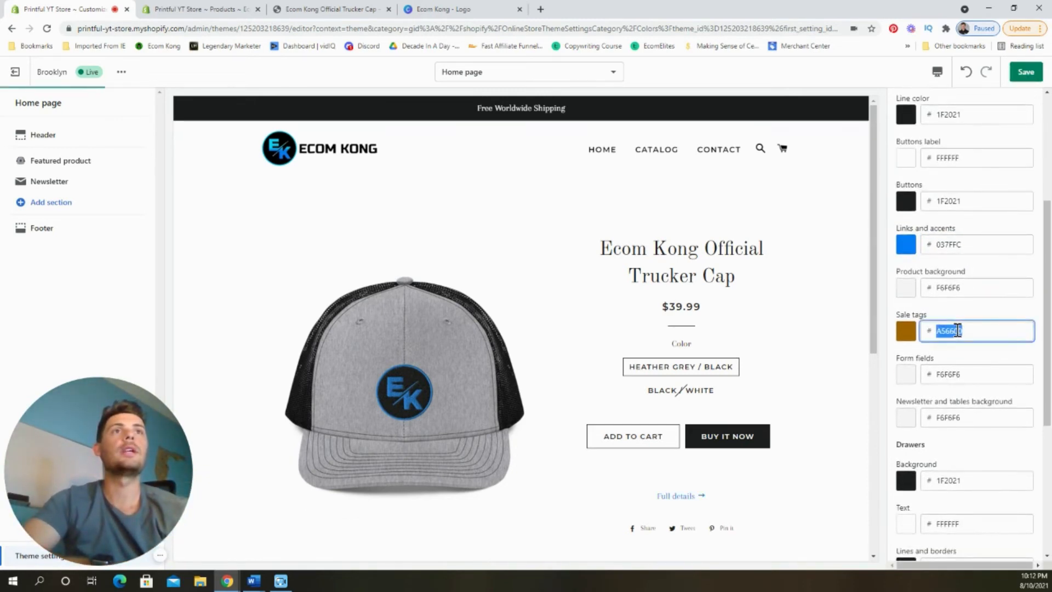
key("ctrl+v")
left_click(973, 353)
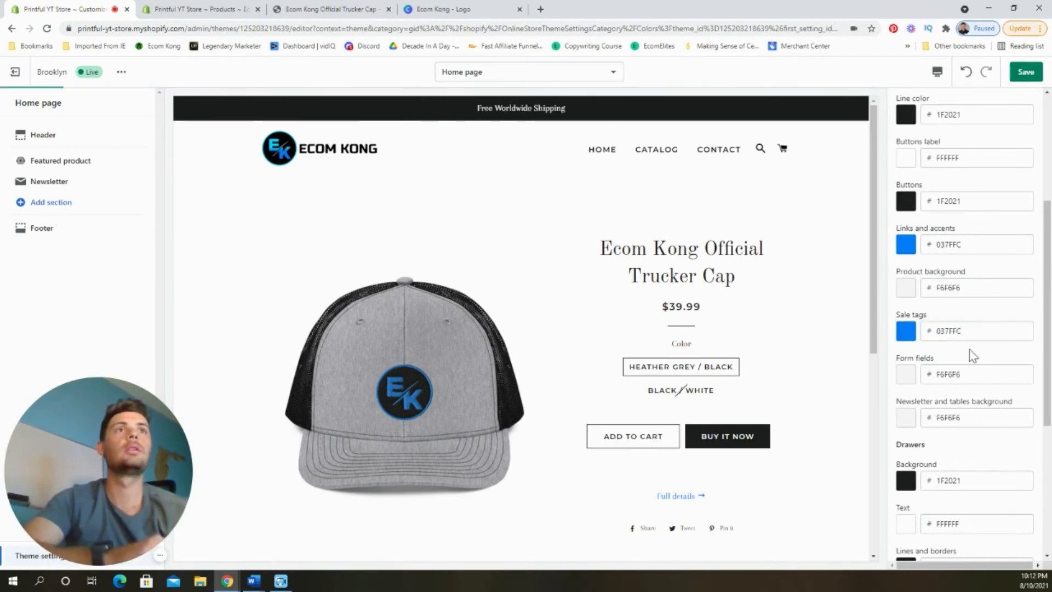
Set the Buttons color for the theme's drawers to 037FFC
scroll(978, 329, "down", 2)
scroll(978, 329, "down", 2)
double_click(956, 393)
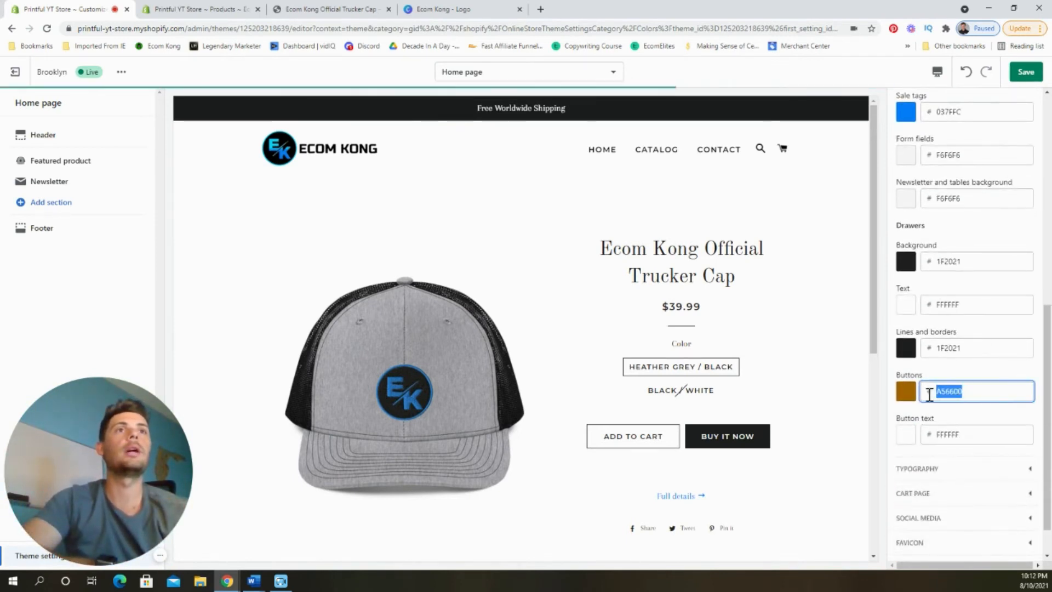
key("ctrl+v")
left_click(963, 376)
scroll(975, 375, "down", 1)
scroll(978, 374, "up", 15)
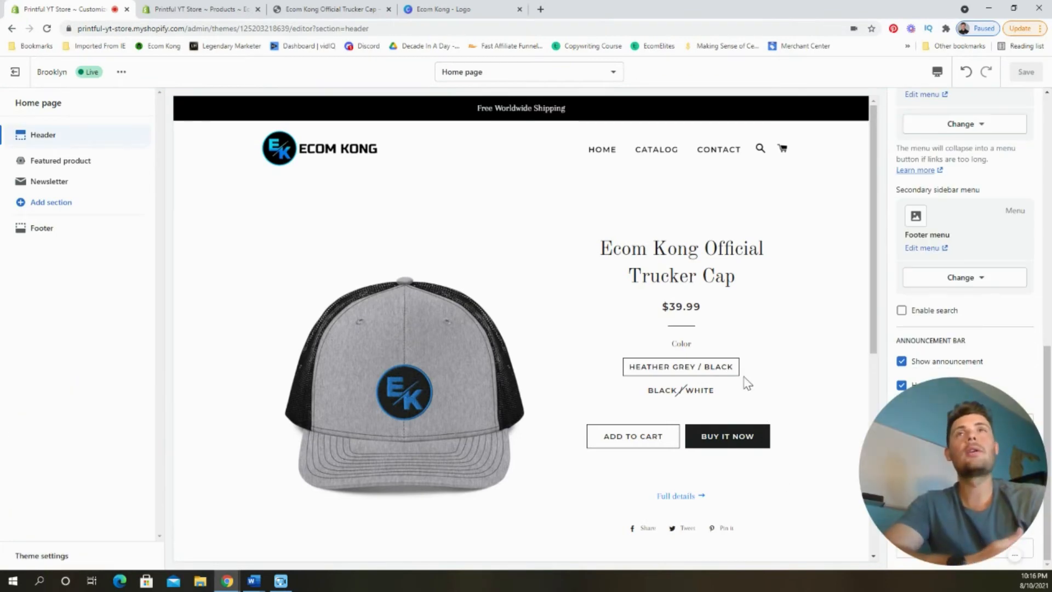
Look over the home page preview, leave the theme editor and open the store's Contact page for editing
scroll(642, 337, "down", 6)
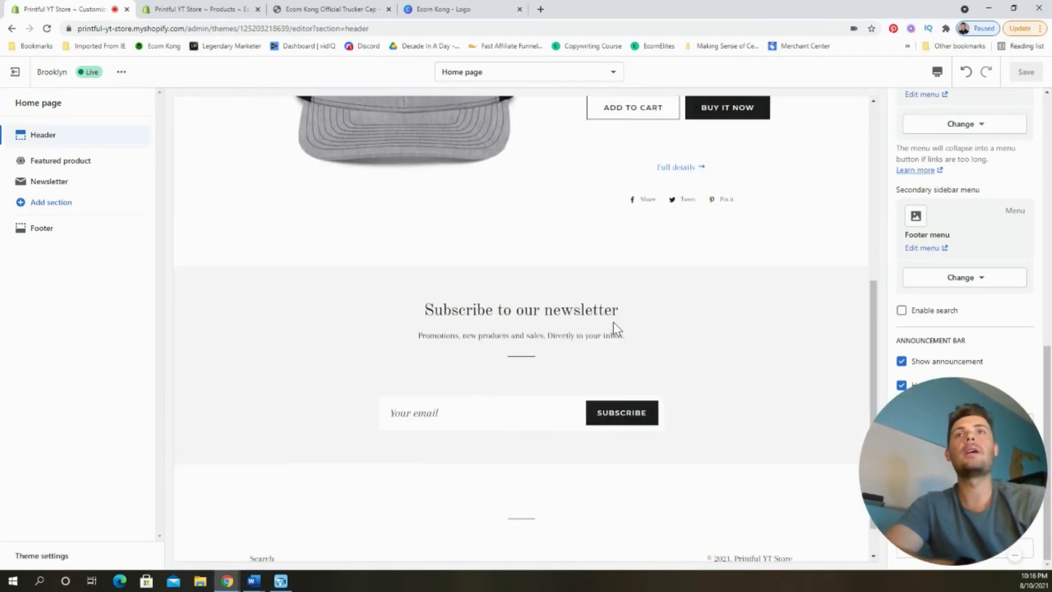
scroll(564, 446, "up", 8)
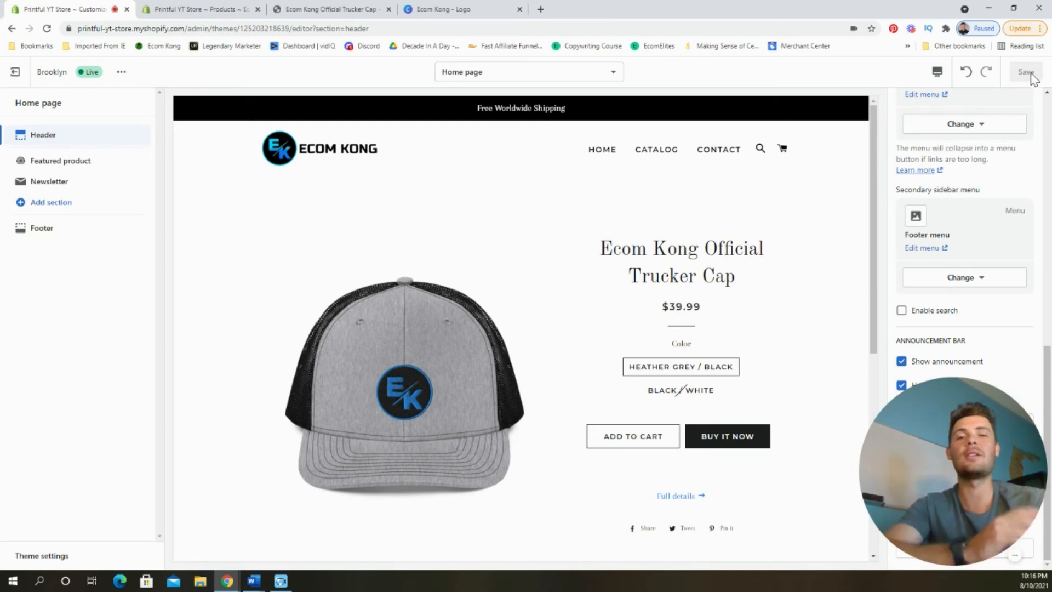
left_click(17, 77)
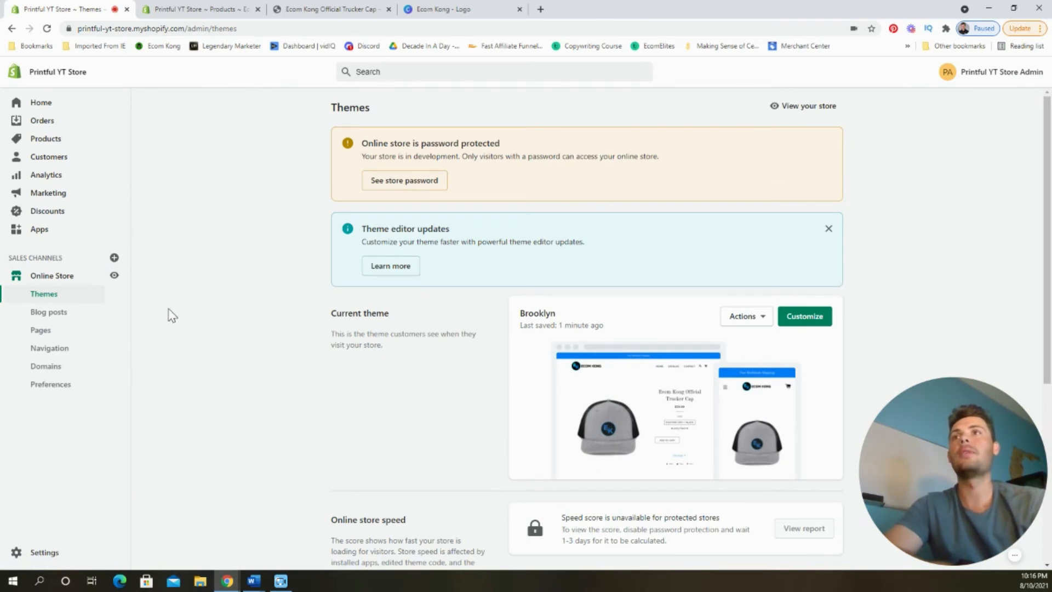
left_click(72, 353)
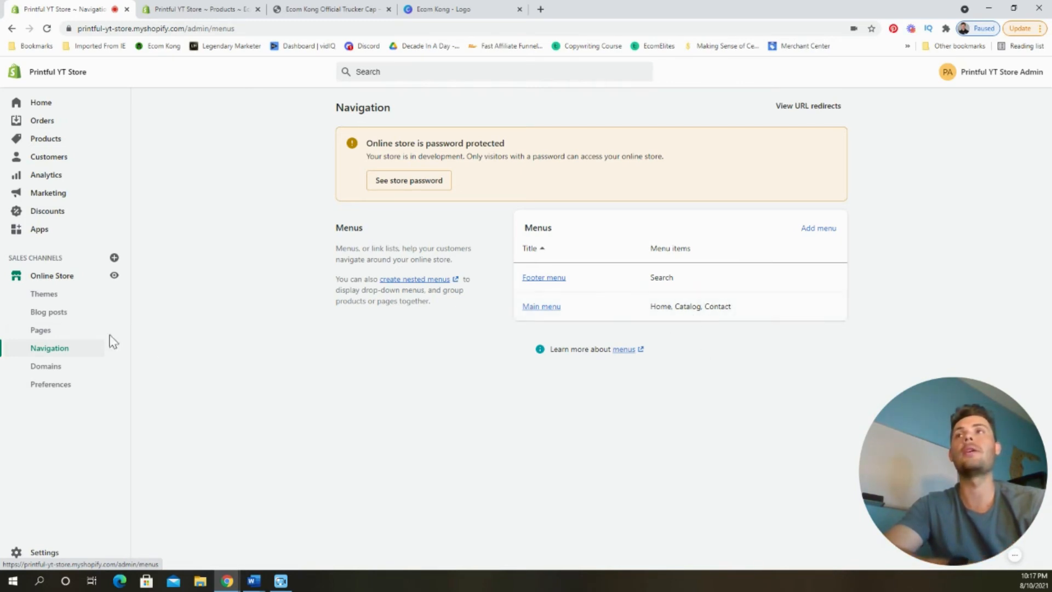
left_click(74, 332)
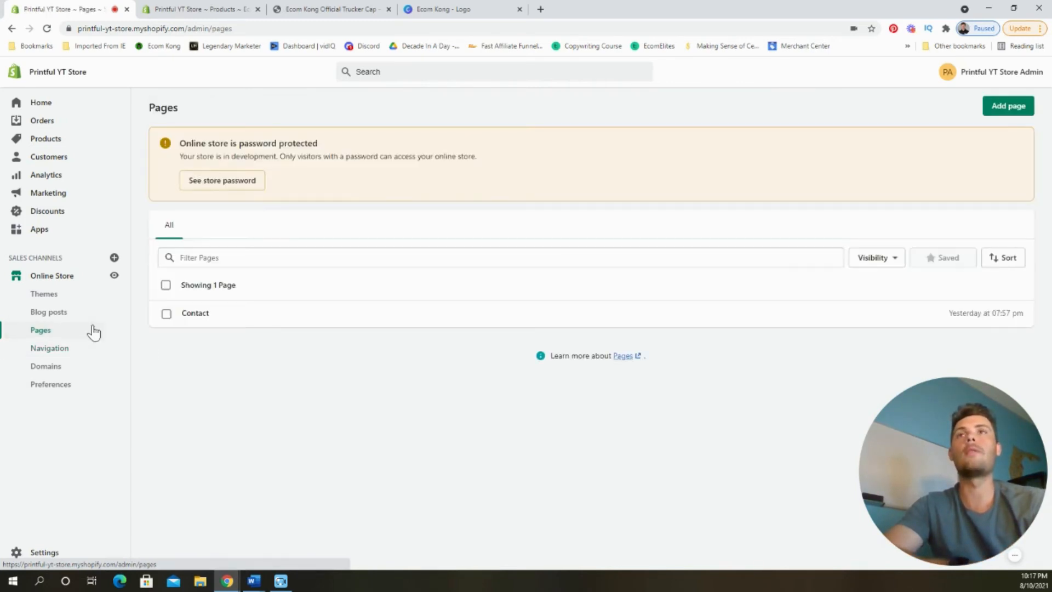
left_click(300, 323)
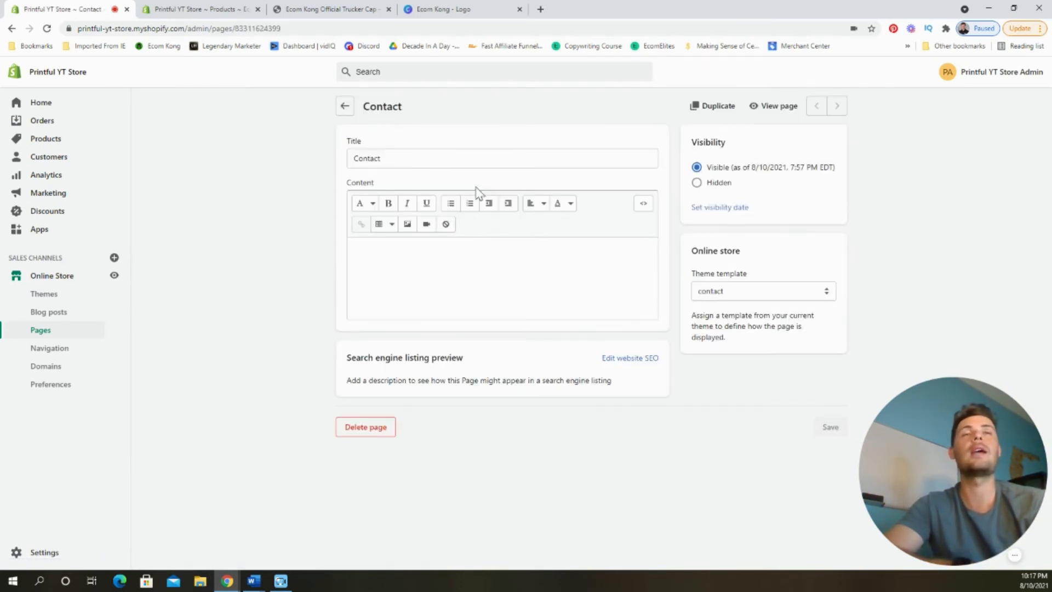
Choose contact as the Contact page's theme template, preview the page on the storefront and close the preview
left_click(749, 294)
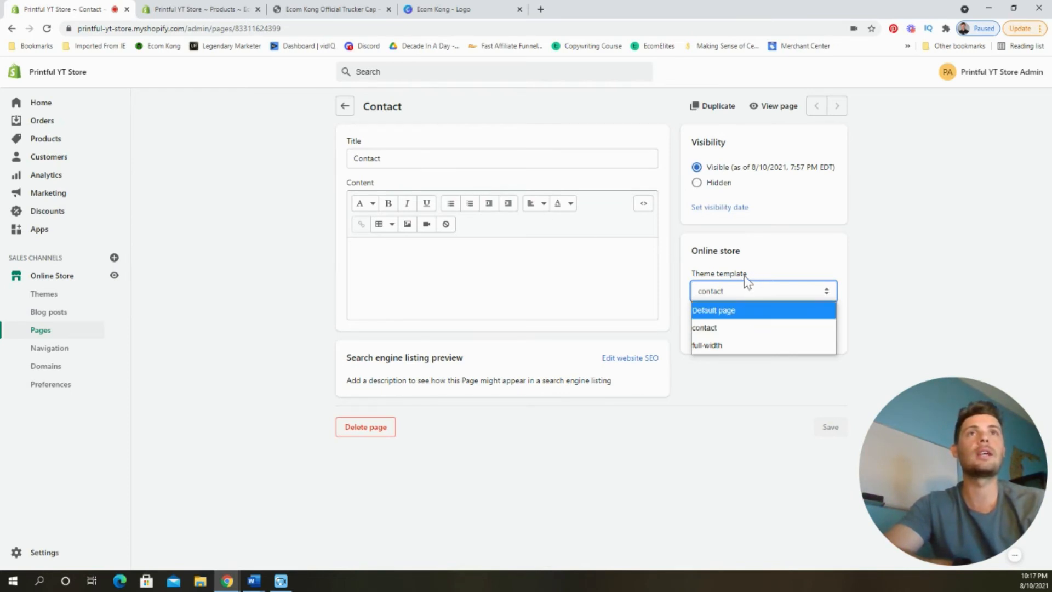
left_click(720, 328)
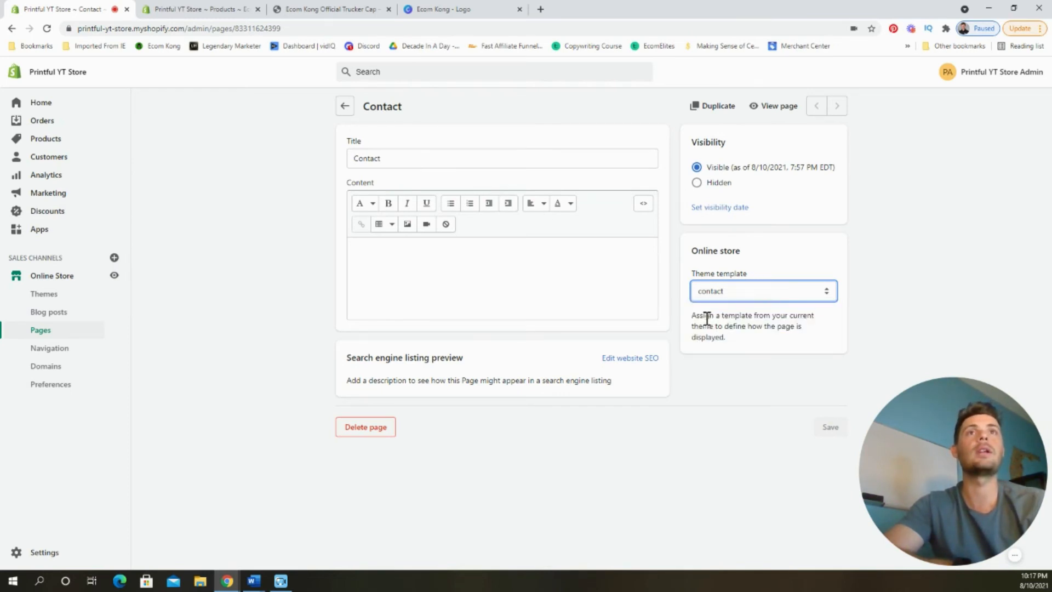
left_click(778, 108)
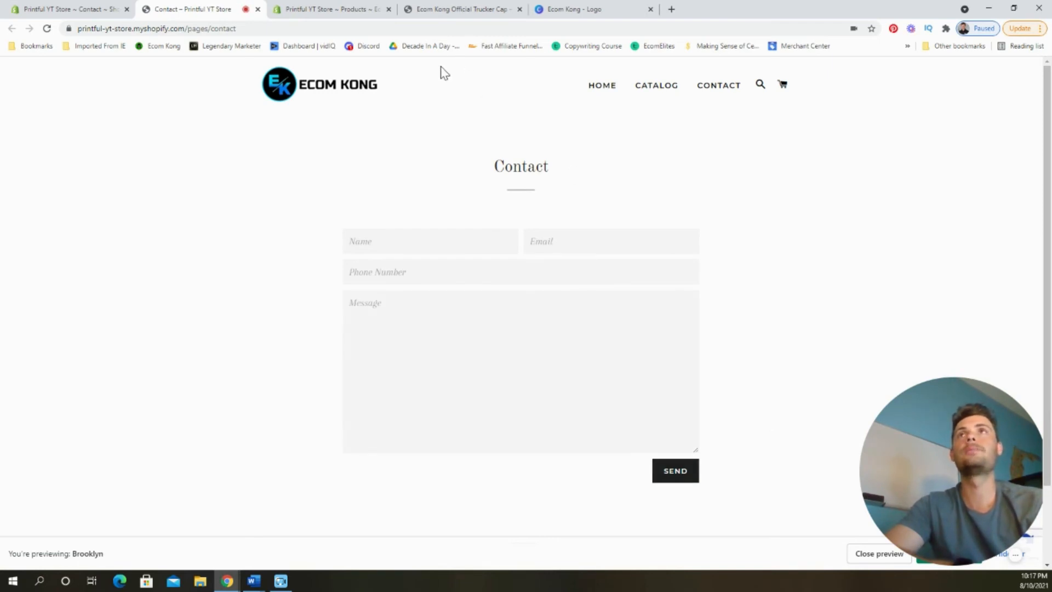
left_click(258, 10)
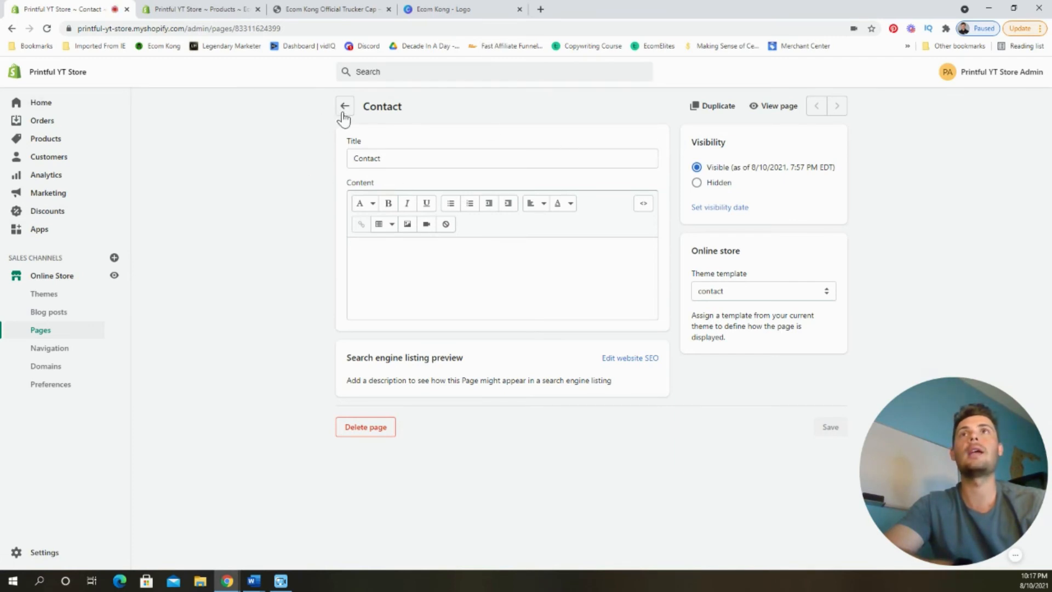
Retitle the Contact page "Contact Us", save it and return to the list of pages
left_click(388, 154)
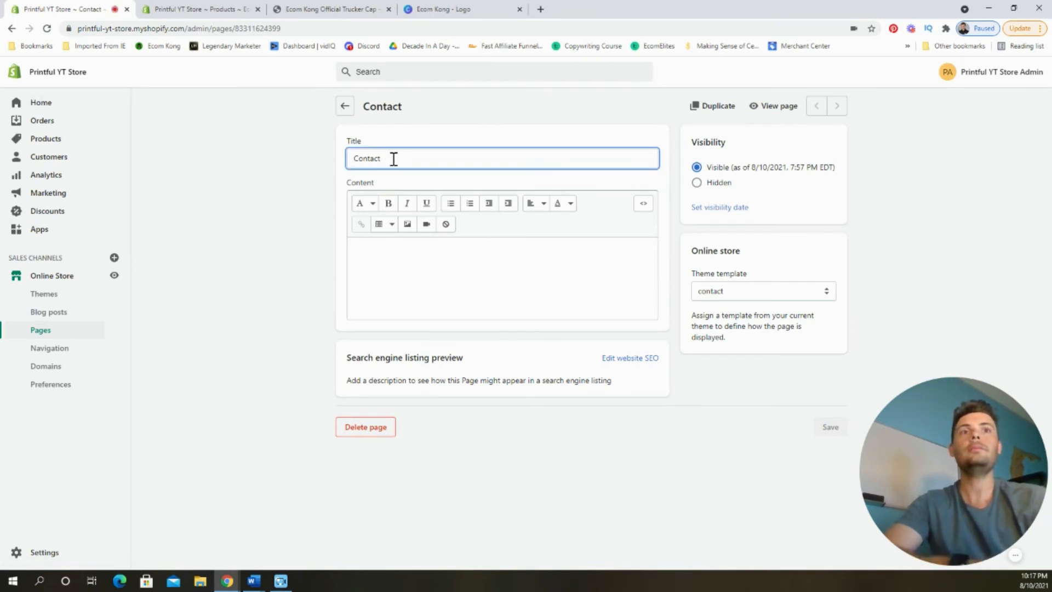
type("US")
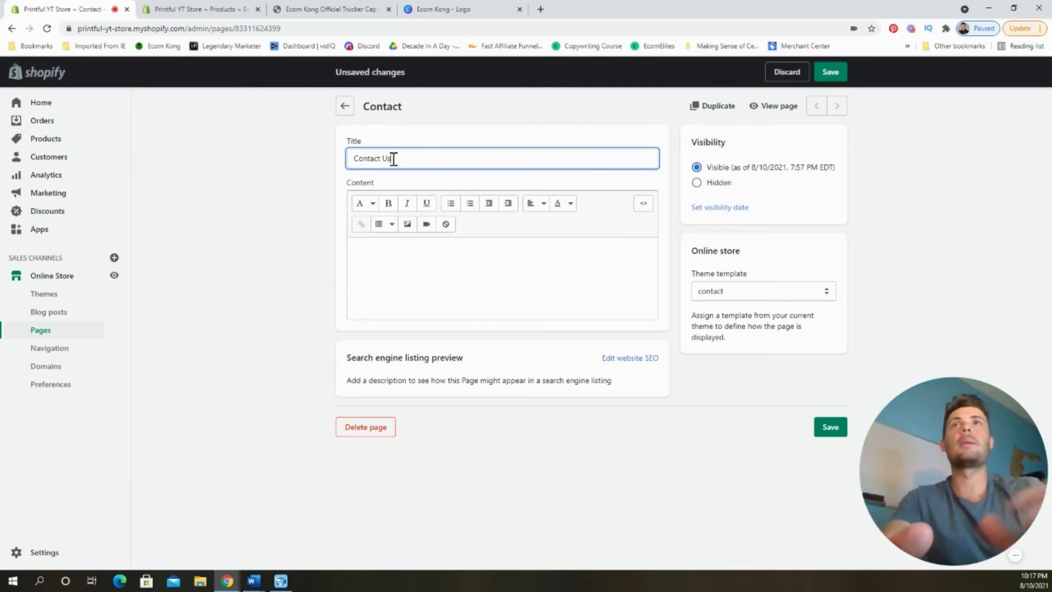
left_click(830, 73)
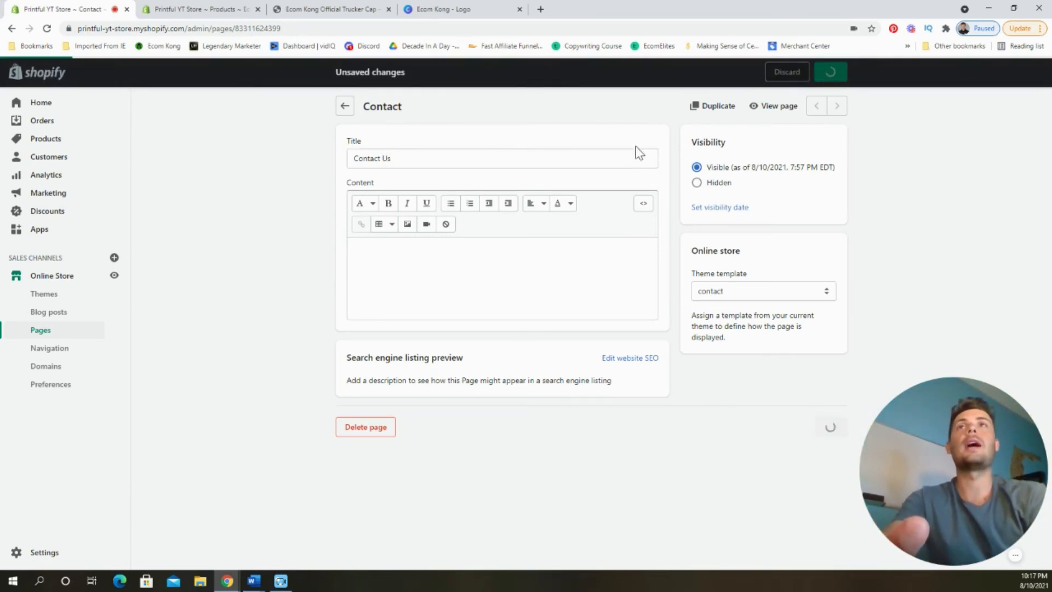
left_click(351, 111)
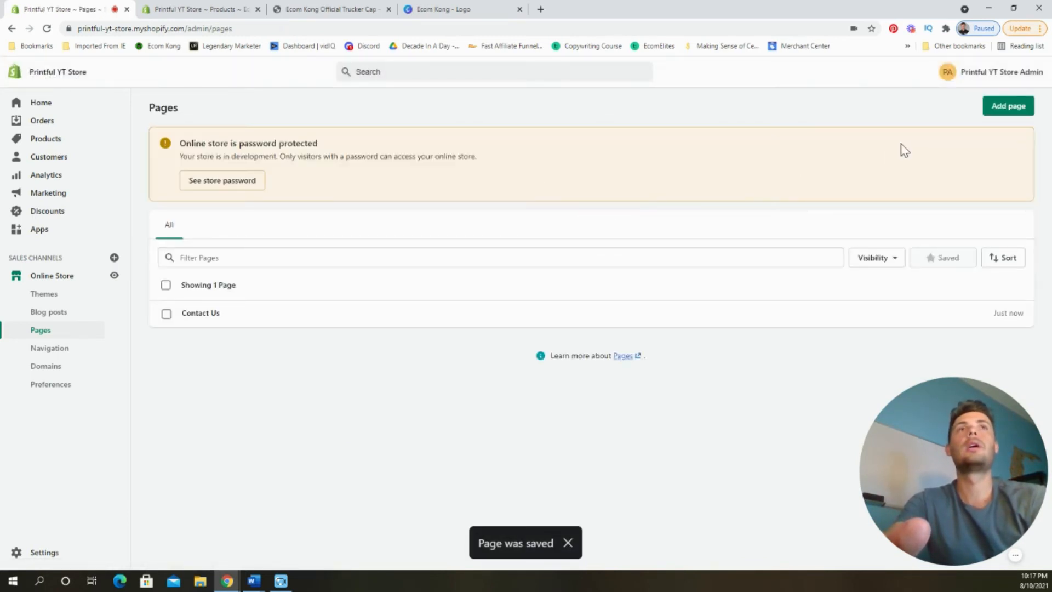
Add a page titled "FAQs" with questions and answers on shipping, company location, order confirmation and payment, and review its content
left_click(998, 112)
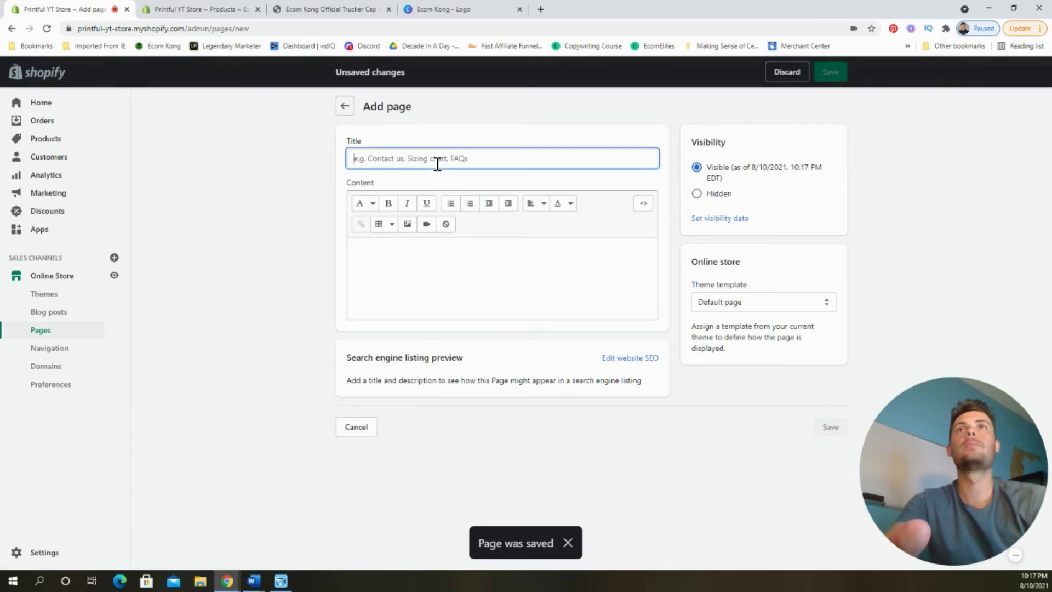
left_click(438, 164)
type("FAQs")
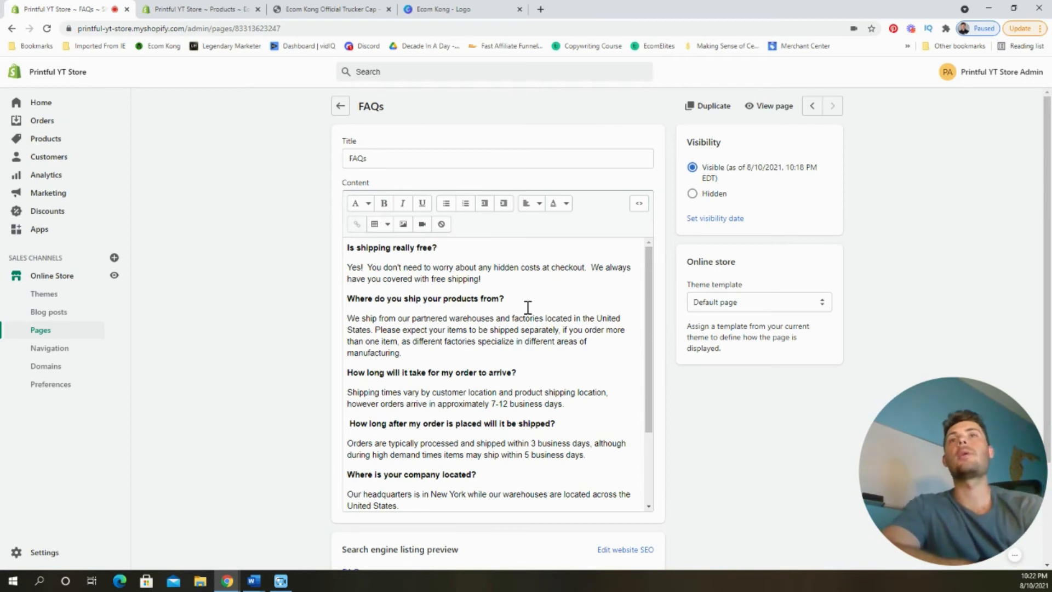
scroll(528, 307, "down", 5)
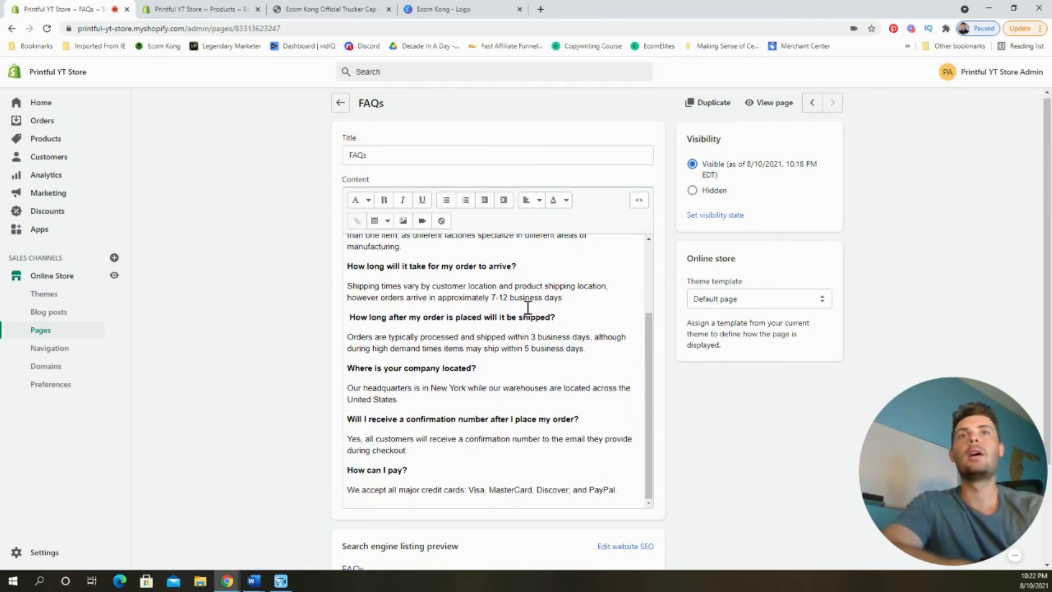
Look over the FAQs page content and open the Main menu for editing in the store's navigation
scroll(533, 357, "up", 2)
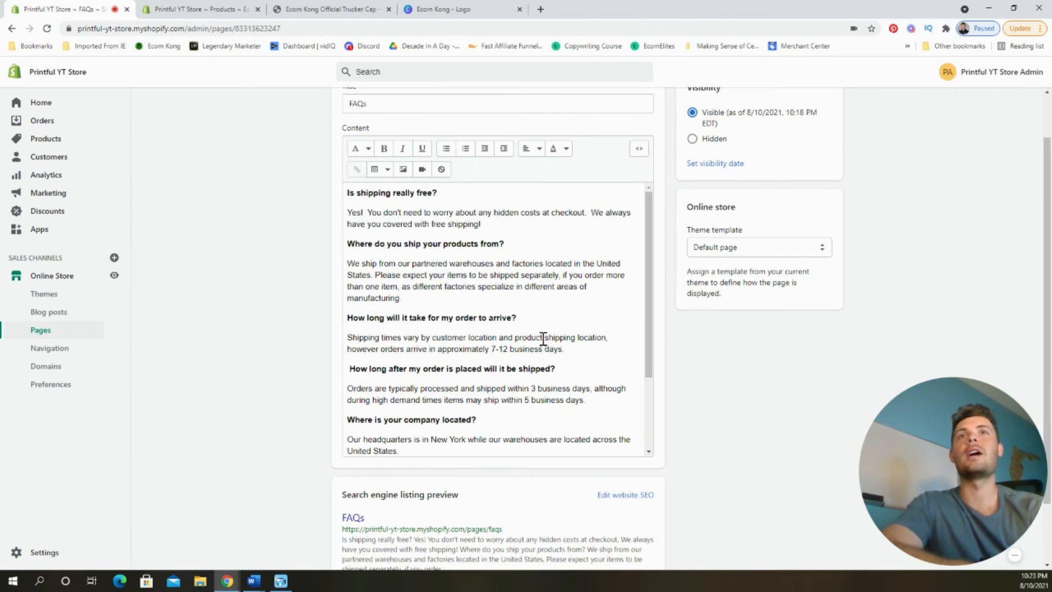
scroll(543, 339, "down", 2)
scroll(542, 339, "up", 2)
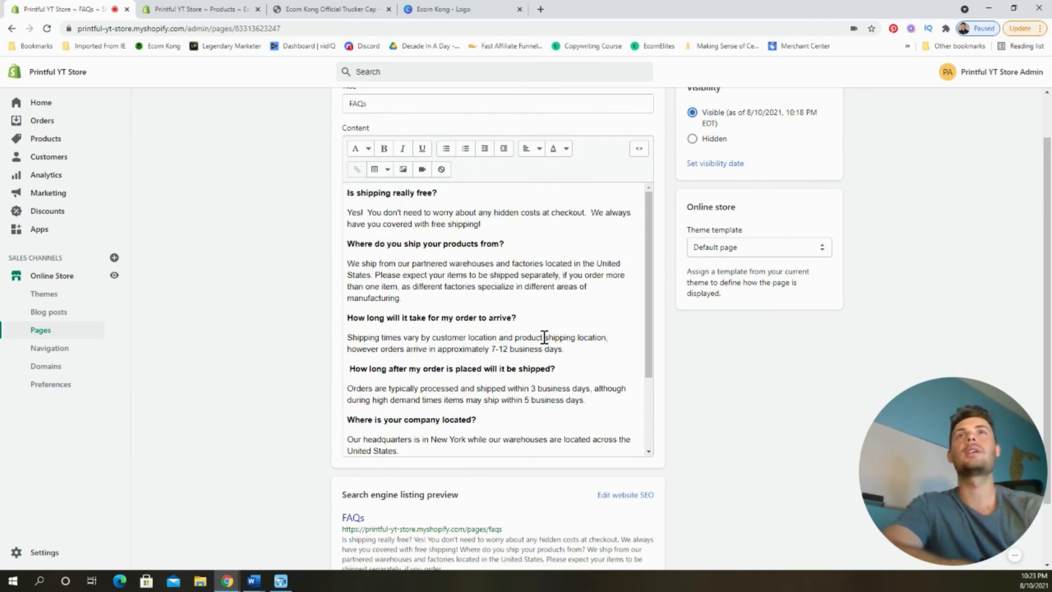
scroll(665, 324, "up", 1)
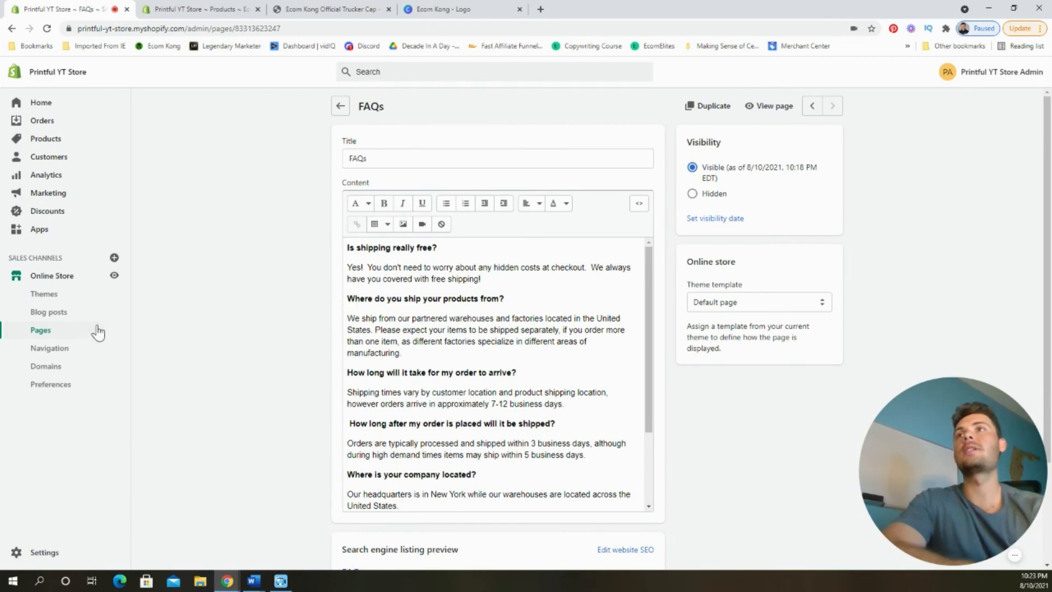
left_click(70, 352)
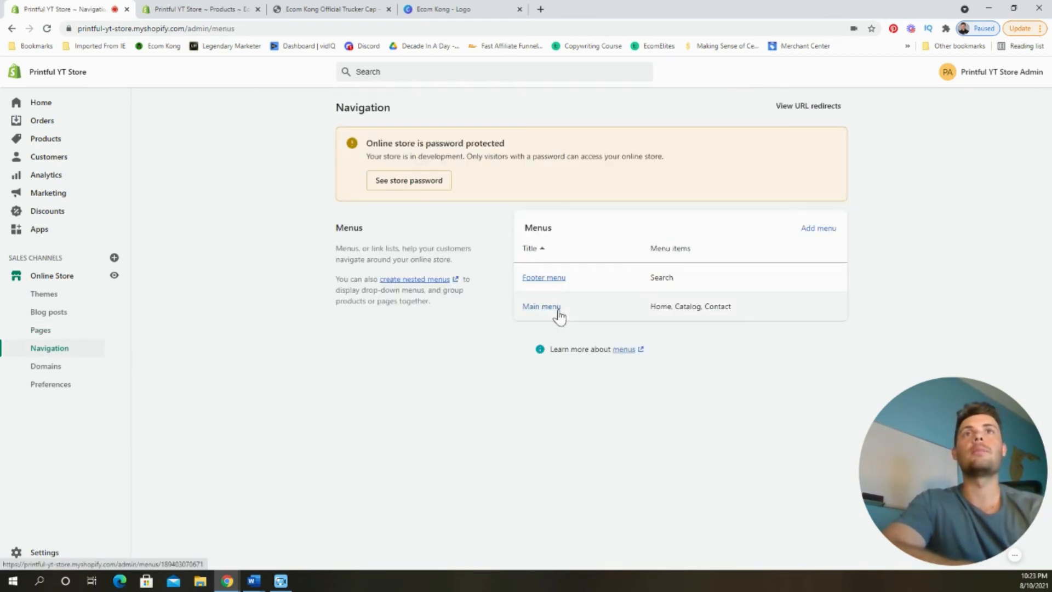
left_click(558, 307)
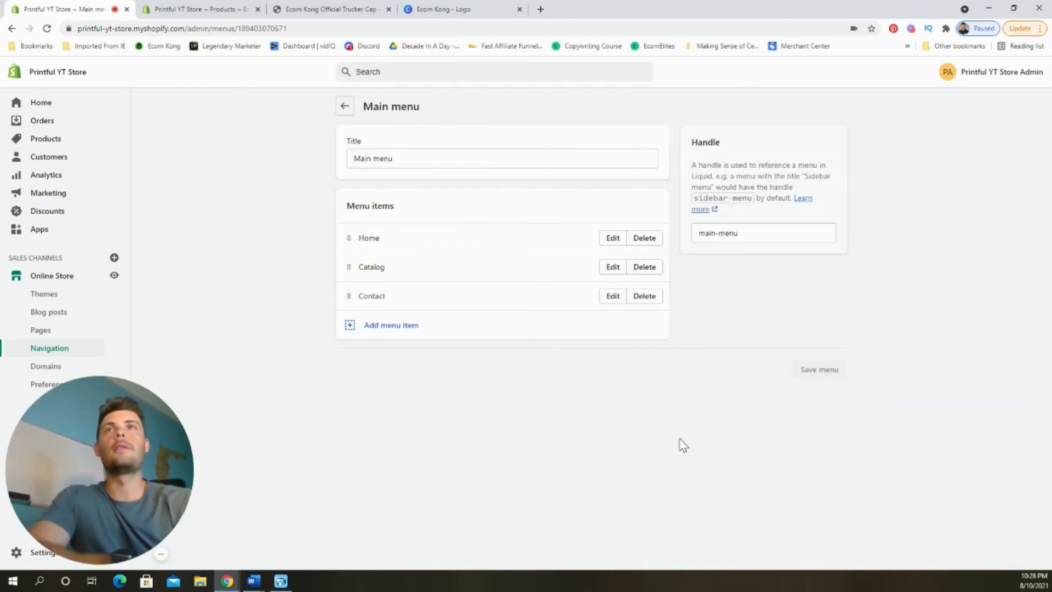
Rename the Catalog item of the main menu as "Ecom Kong Official Hat"
left_click(604, 272)
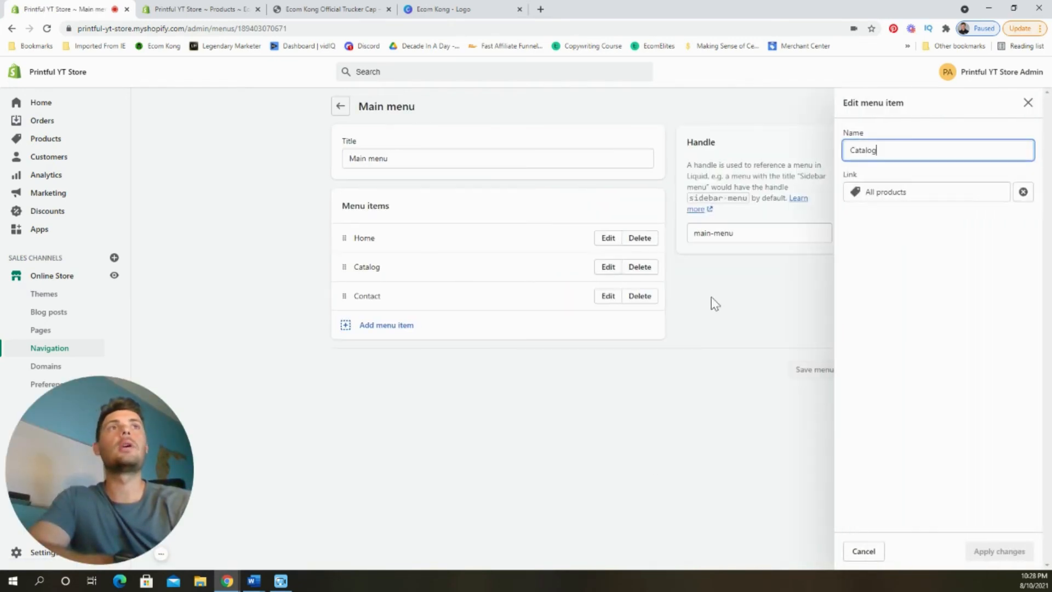
double_click(890, 157)
type("E")
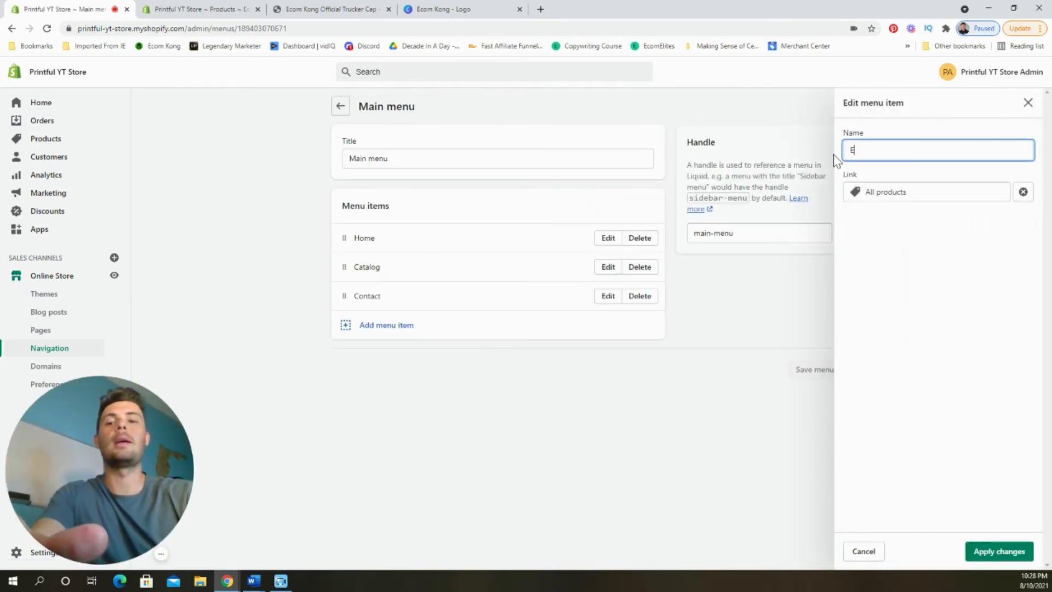
type("com Kong O")
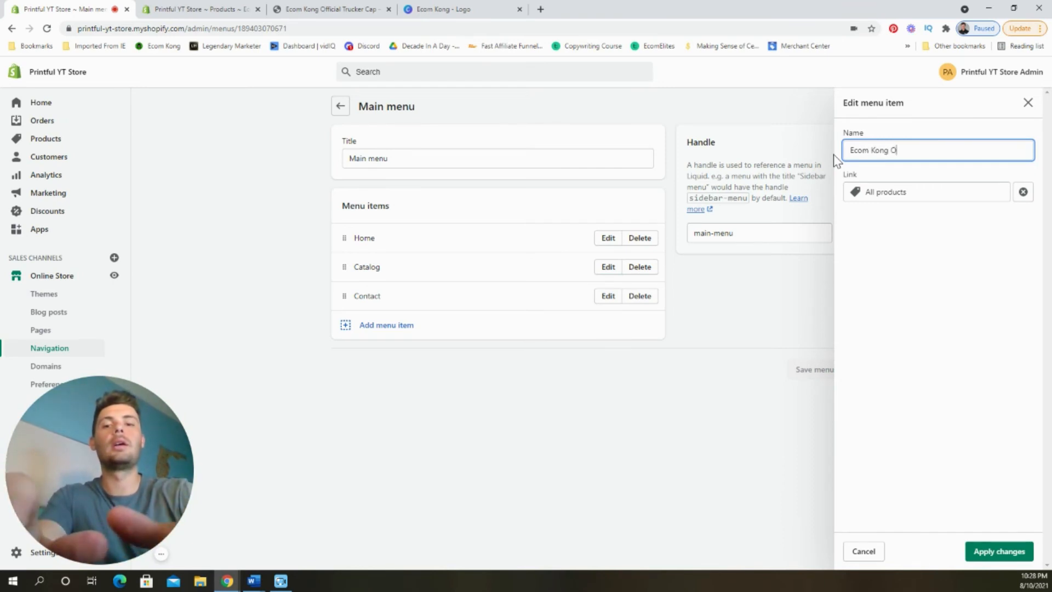
type("fficical")
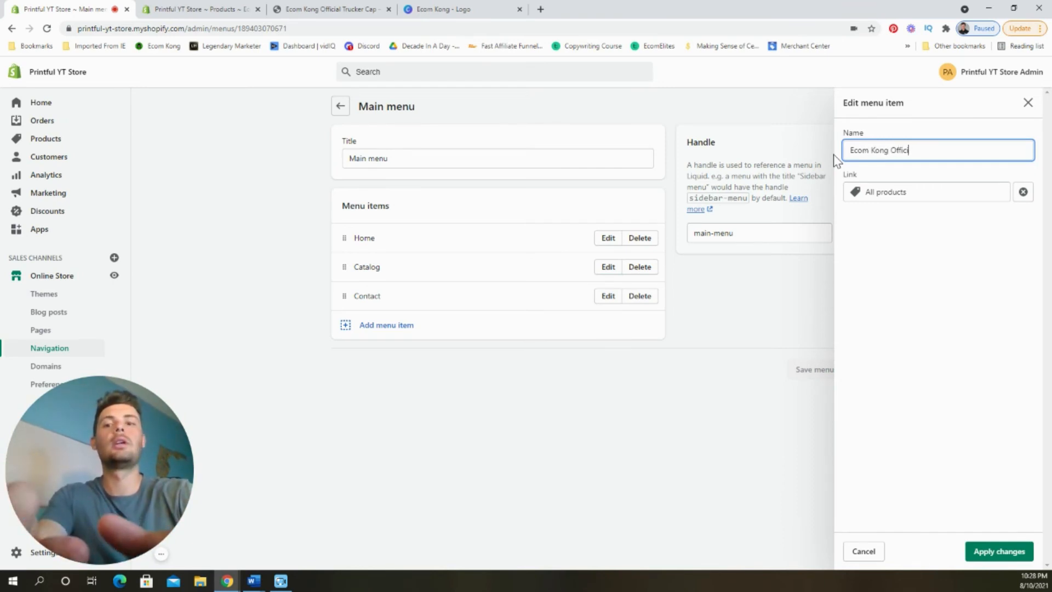
key("BackSpace")
key("BackSpace")
key("BackSpace")
key("BackSpace")
type("ial ")
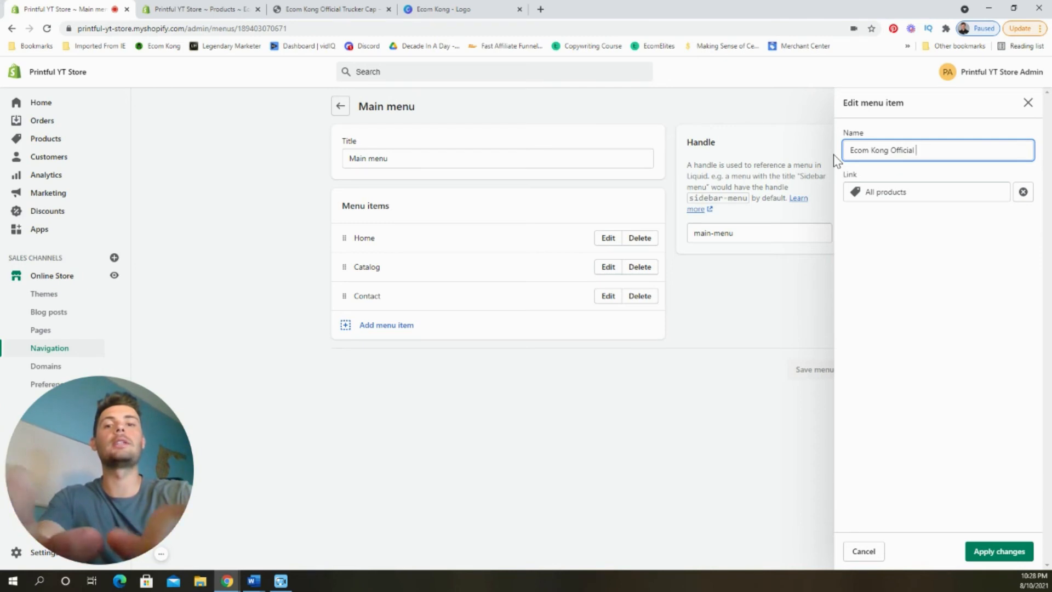
type("Hat")
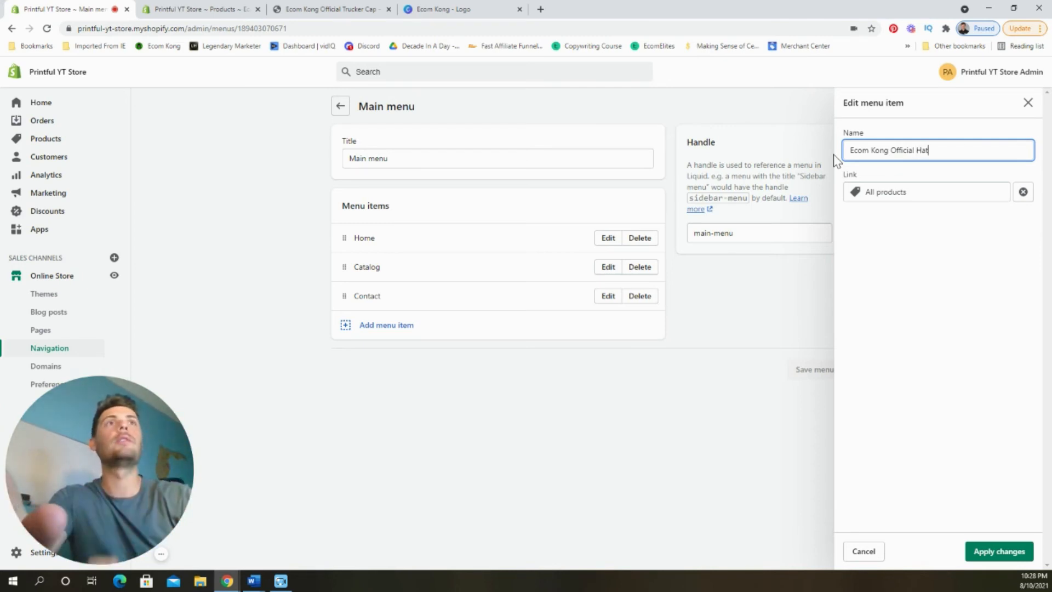
Link the Ecom Kong Official Hat menu item to the Ecom Kong Official Trucker Cap product and save the menu
left_click(1022, 199)
left_click(941, 198)
left_click(899, 279)
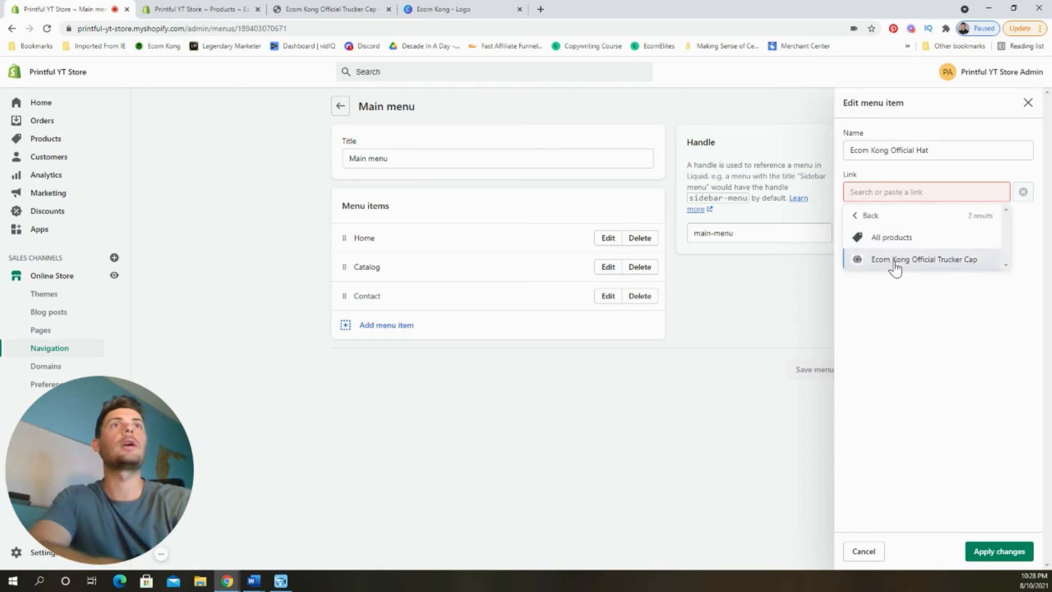
left_click(893, 263)
left_click(1002, 552)
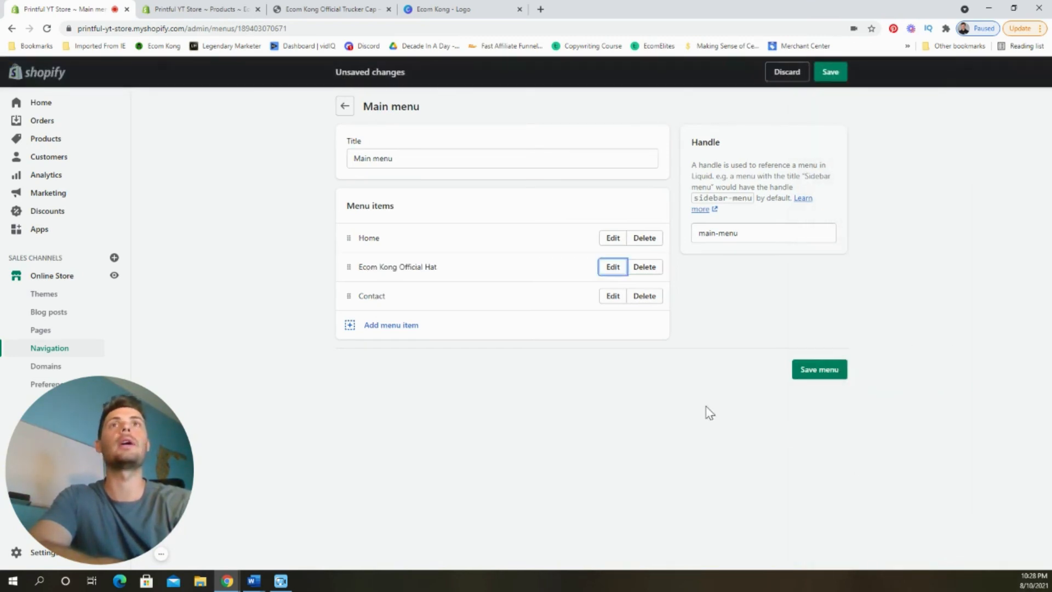
left_click(822, 75)
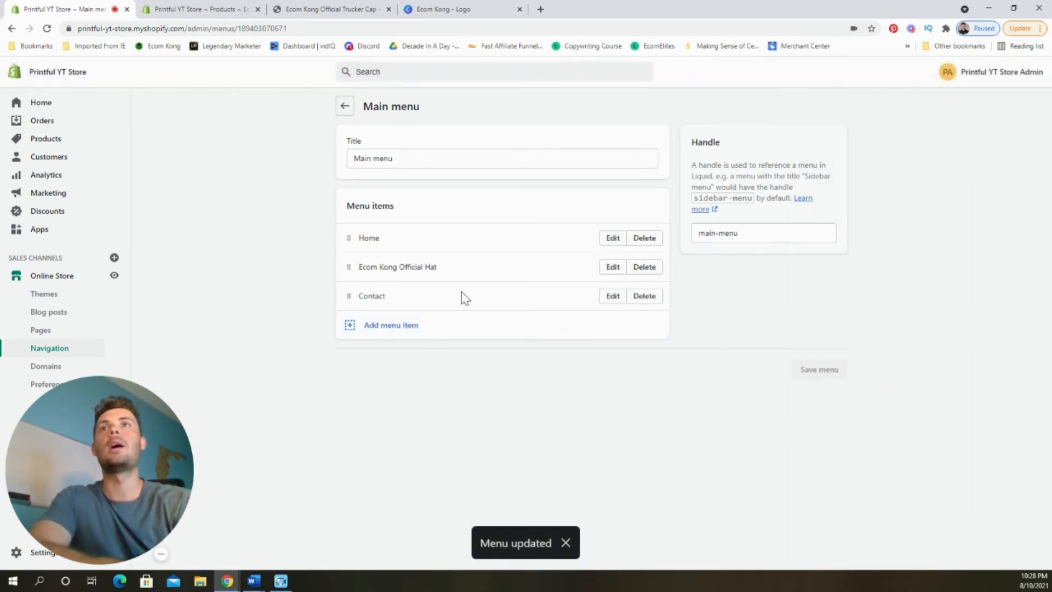
Rename the Contact menu item as "Contact Us" and save the main menu
left_click(603, 297)
left_click(909, 157)
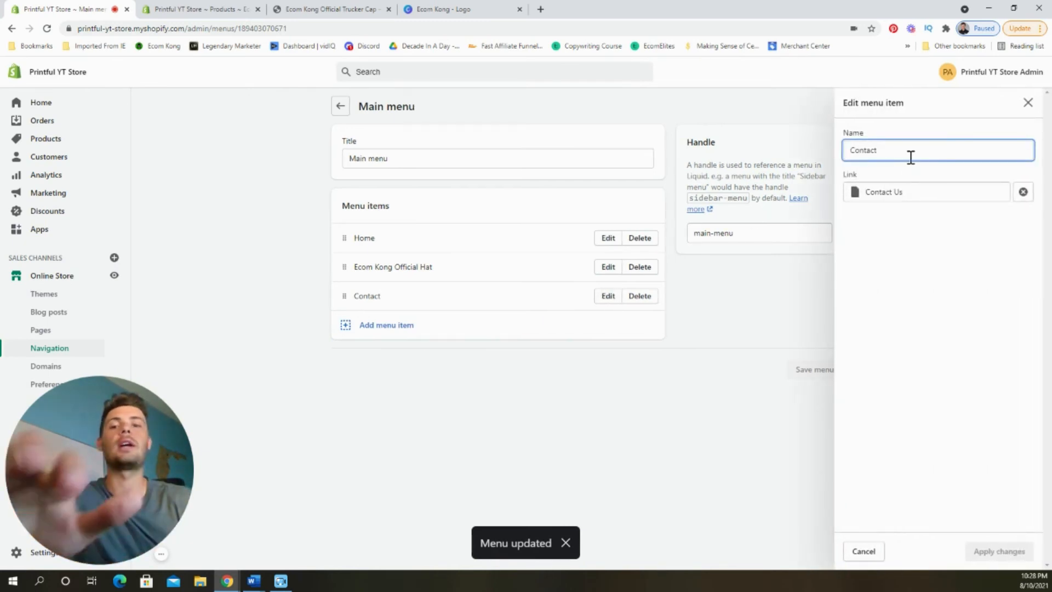
type("Us")
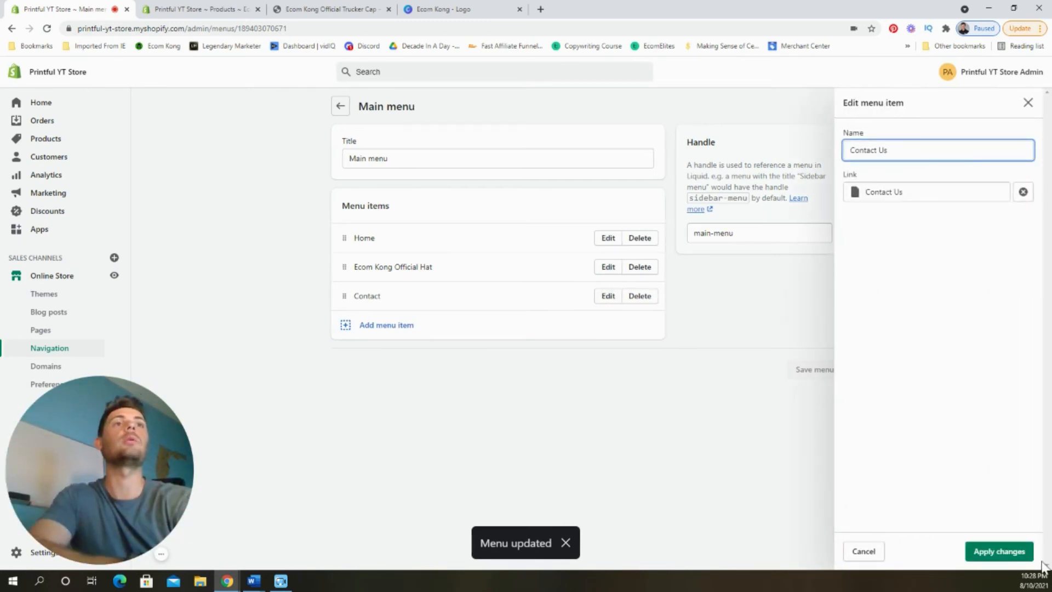
left_click(999, 551)
left_click(831, 71)
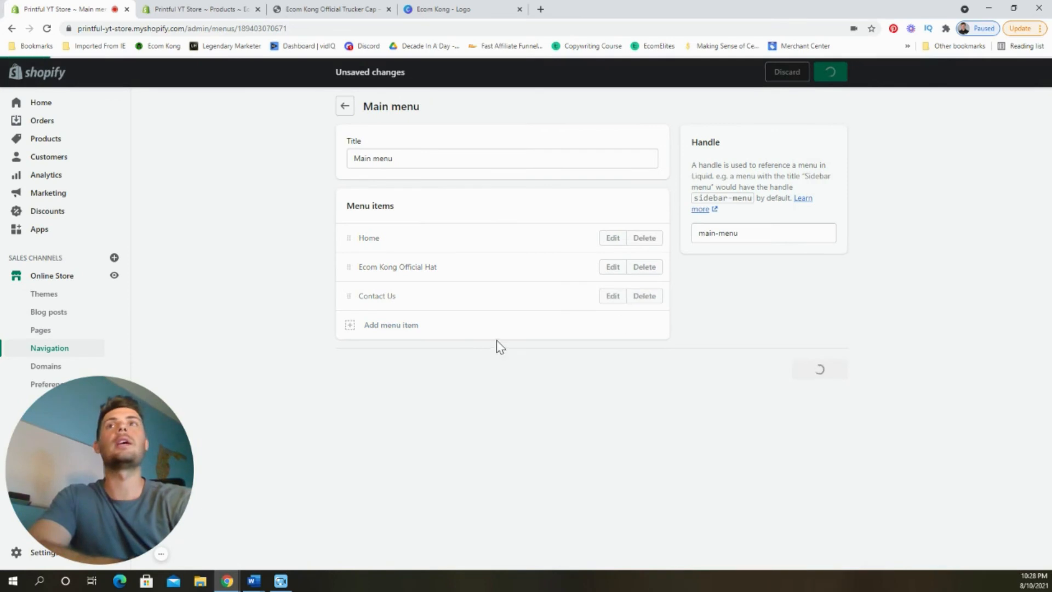
Add a main menu item named "FAQs" that links to the FAQs page, and save the menu
left_click(401, 327)
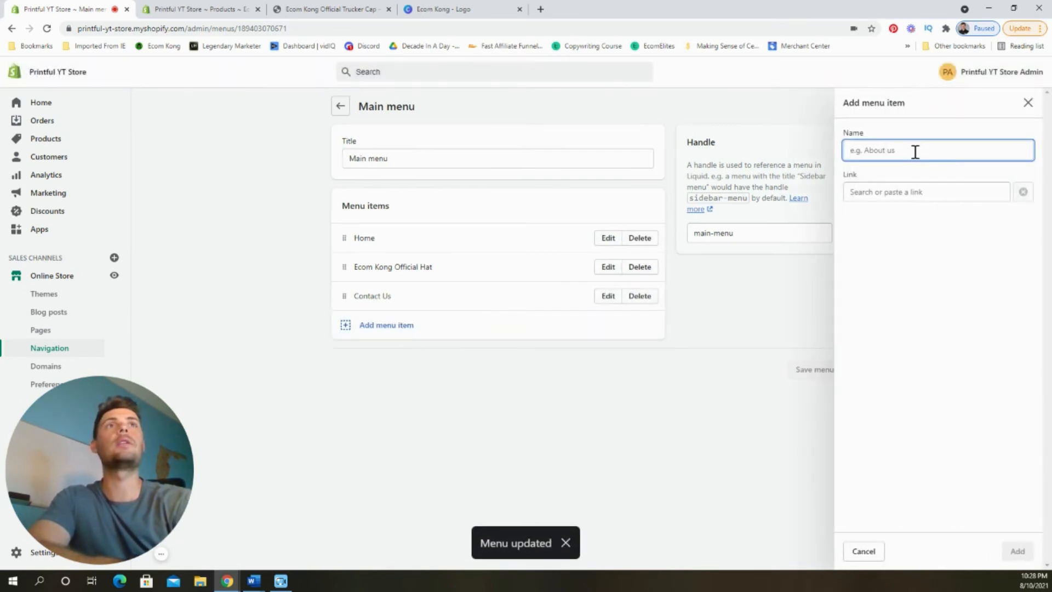
type("FA")
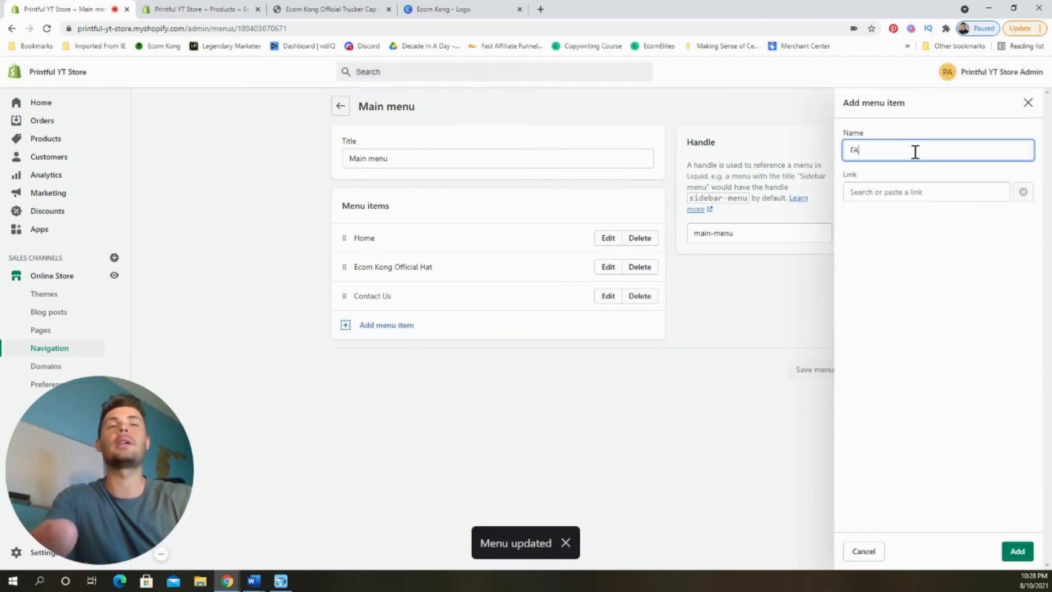
type("Qs")
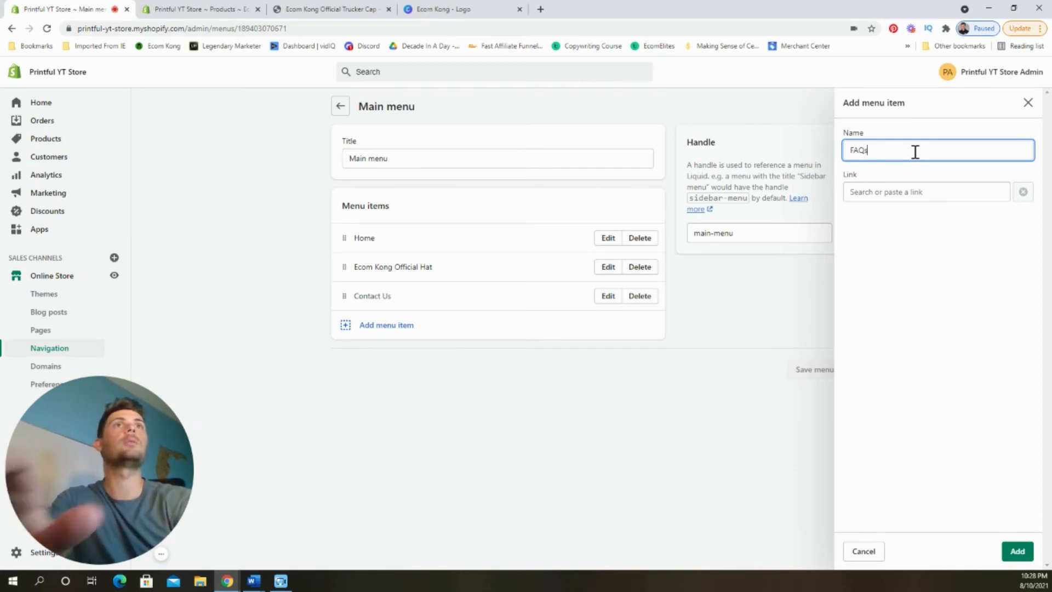
left_click(931, 190)
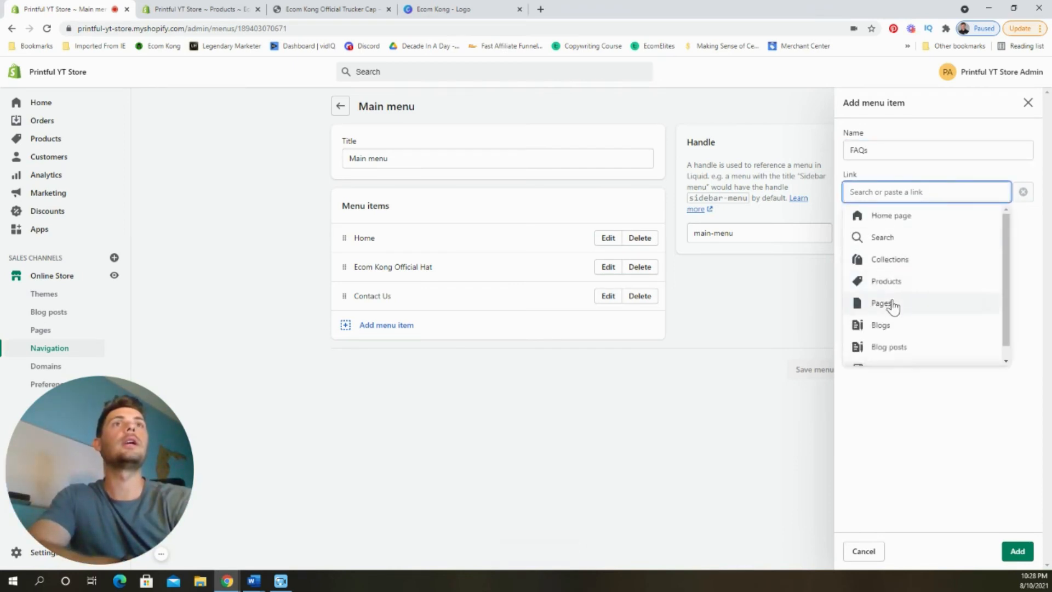
left_click(890, 303)
left_click(926, 259)
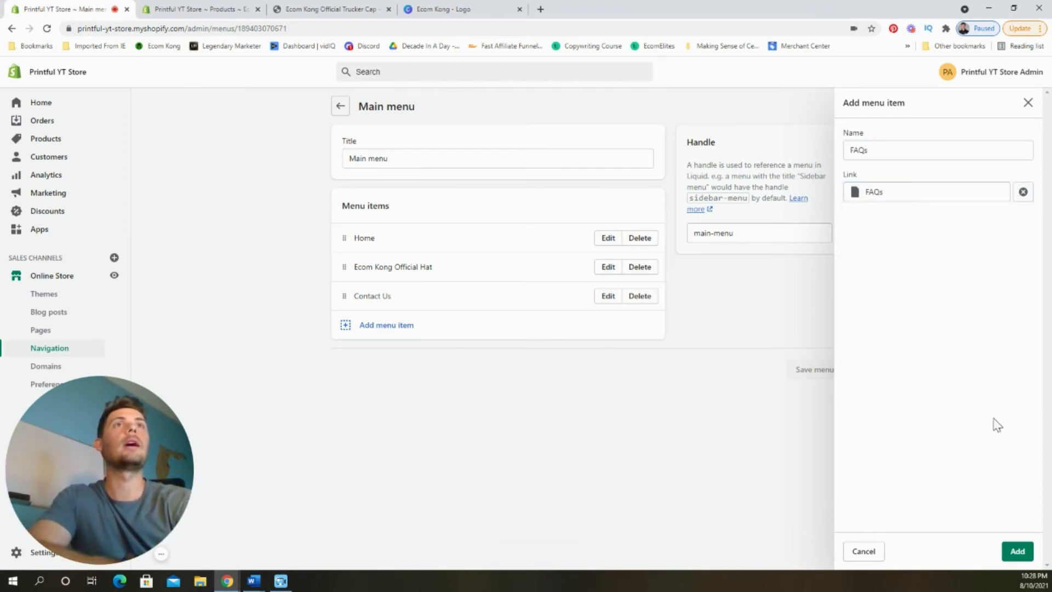
left_click(1018, 551)
left_click(840, 400)
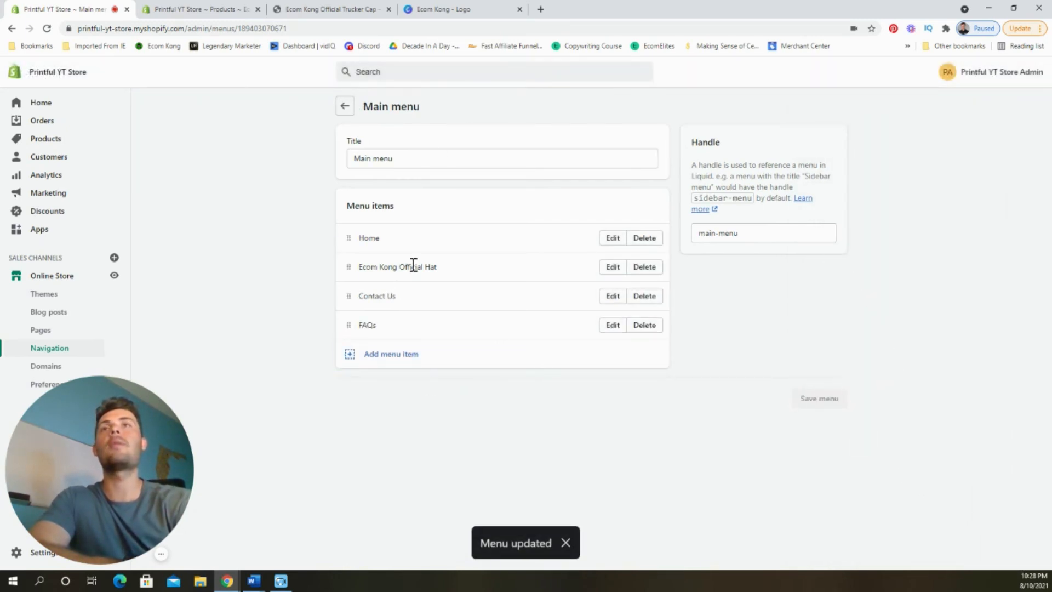
Leave the main menu and open the store's Legal settings
left_click(348, 112)
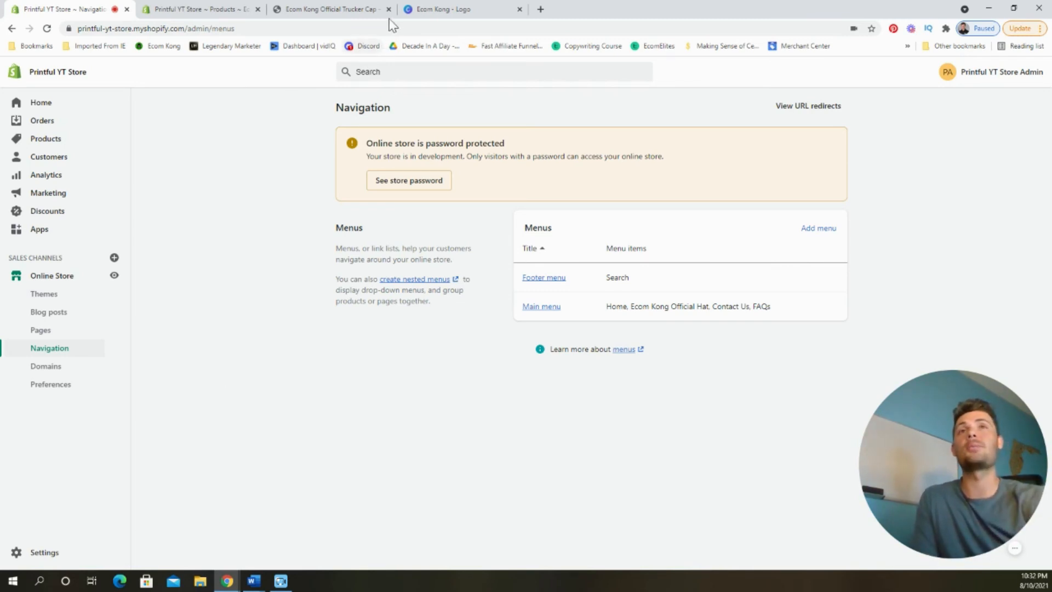
left_click(46, 558)
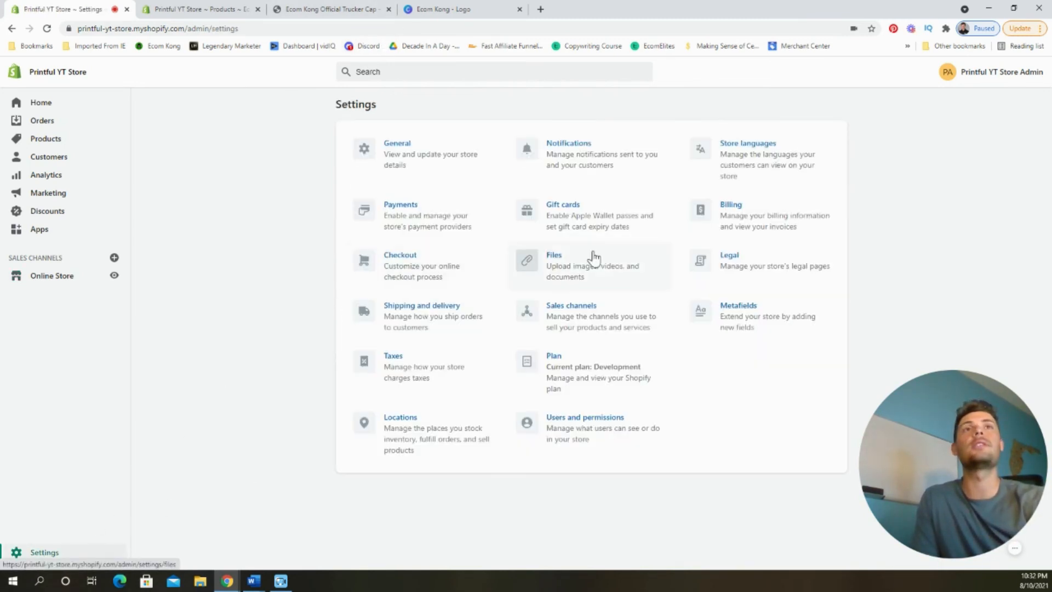
left_click(723, 271)
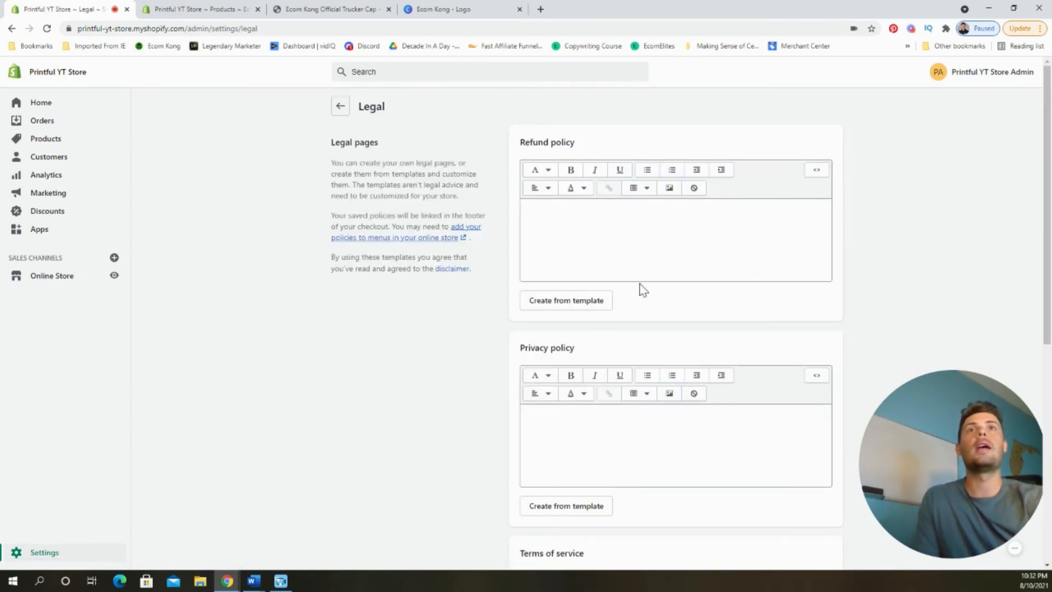
Create the refund policy, privacy policy and terms of service from Shopify's templates and look over the policy sections
left_click(588, 305)
scroll(477, 367, "down", 6)
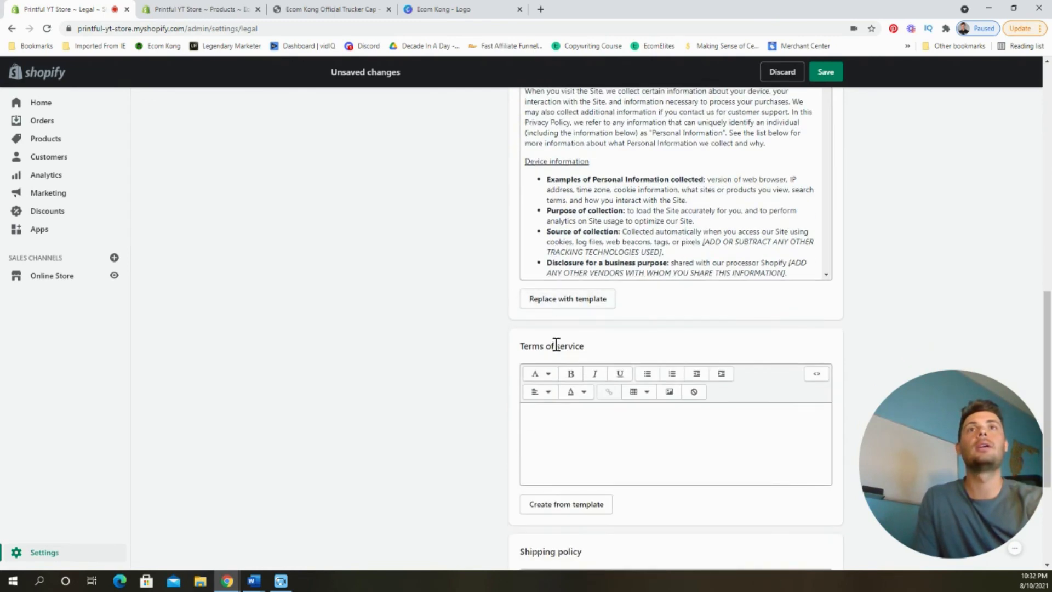
scroll(557, 344, "down", 3)
left_click(573, 339)
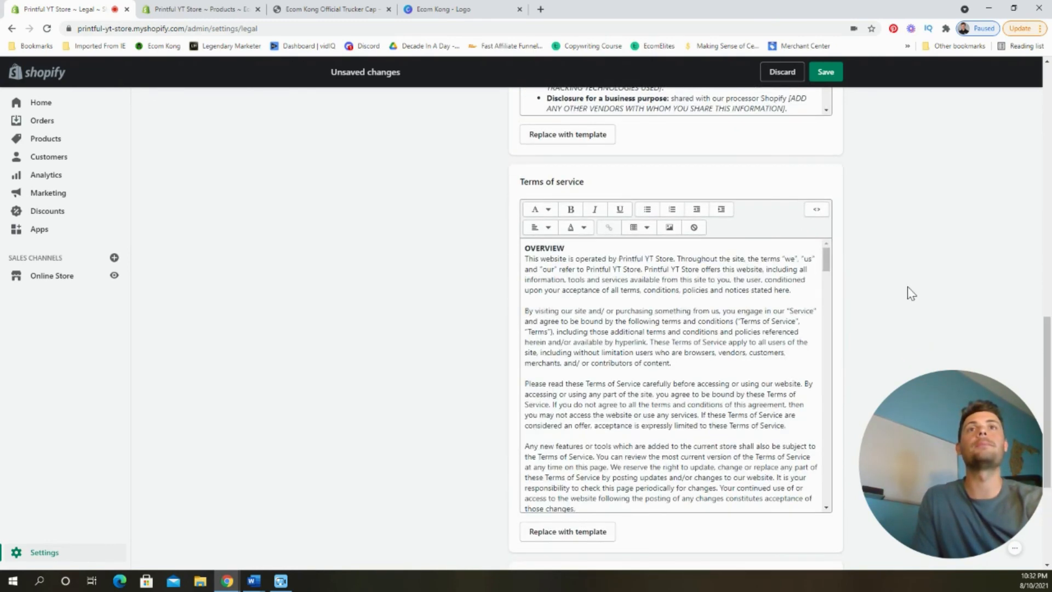
scroll(902, 300, "up", 5)
scroll(890, 303, "down", 9)
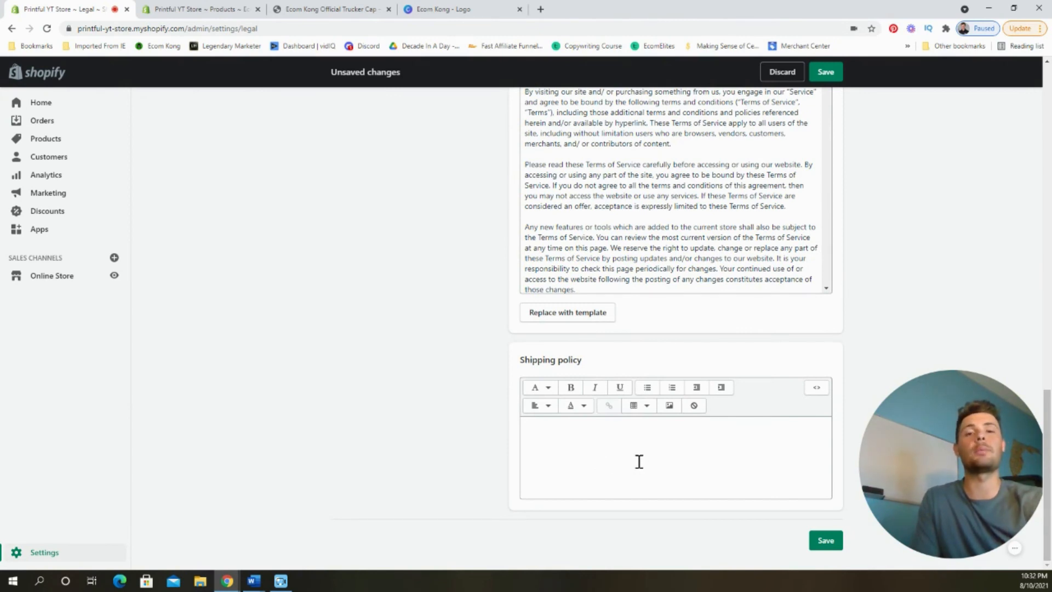
scroll(461, 389, "up", 5)
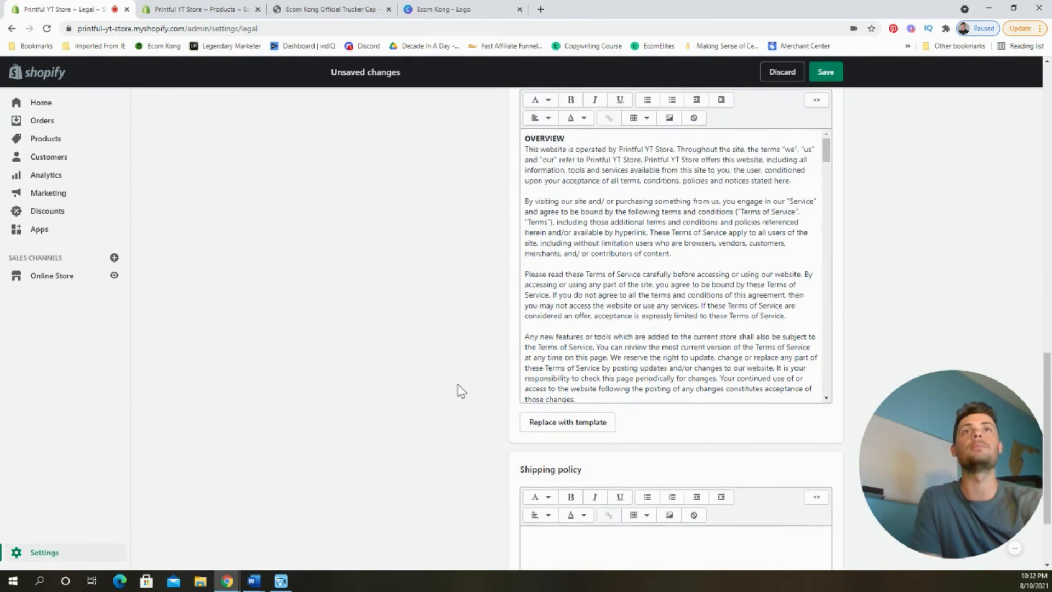
scroll(655, 371, "down", 2)
Delete the "[INSERT ANY OTHER PAYMENT TYPES ACCEPTED]" placeholder from the Order information section of the privacy policy
scroll(656, 370, "up", 6)
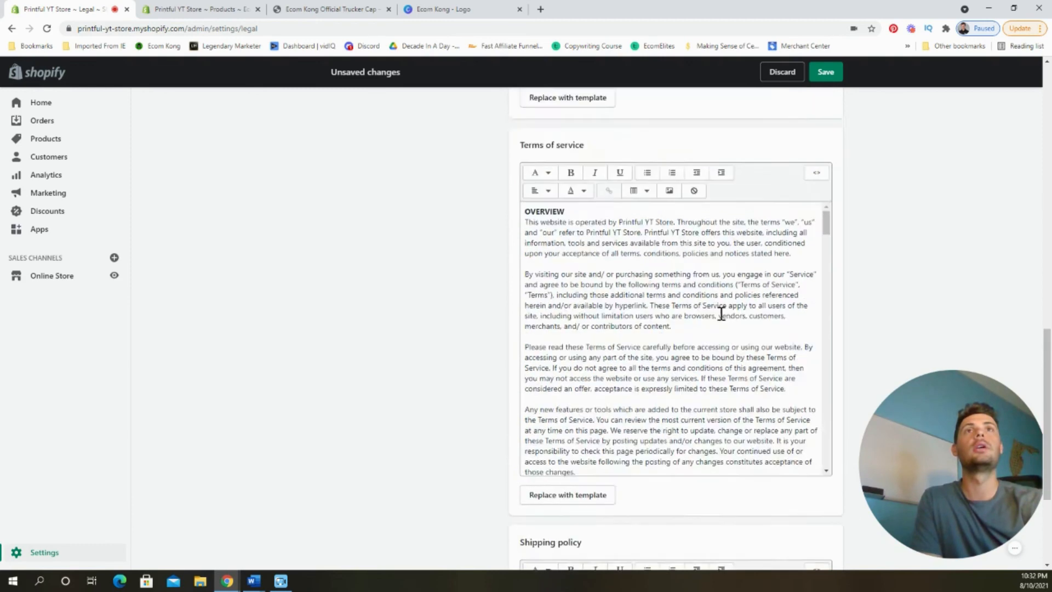
left_click(697, 257)
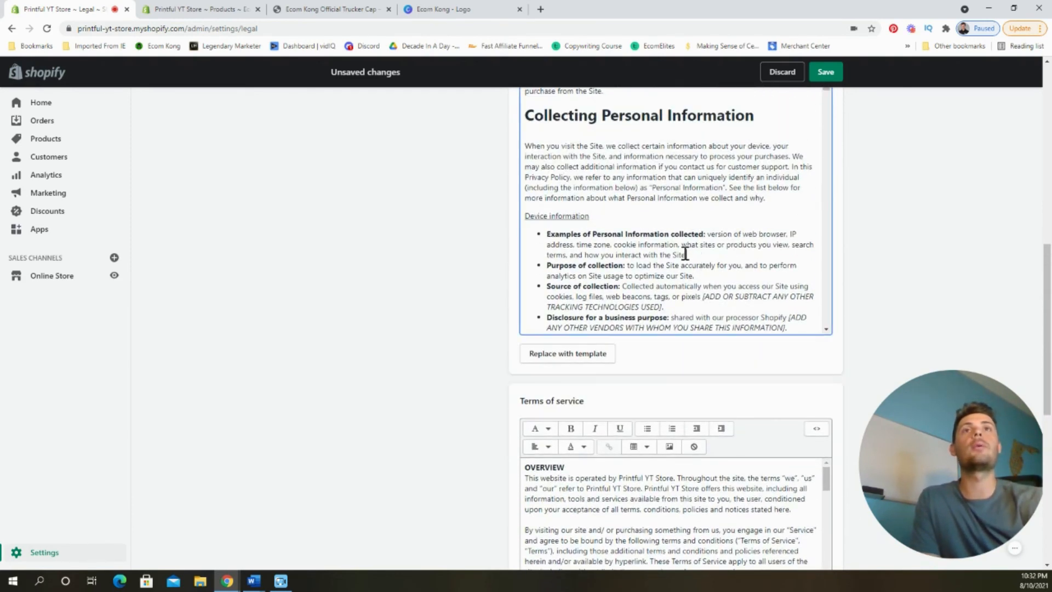
scroll(686, 251, "down", 1)
scroll(699, 292, "down", 1)
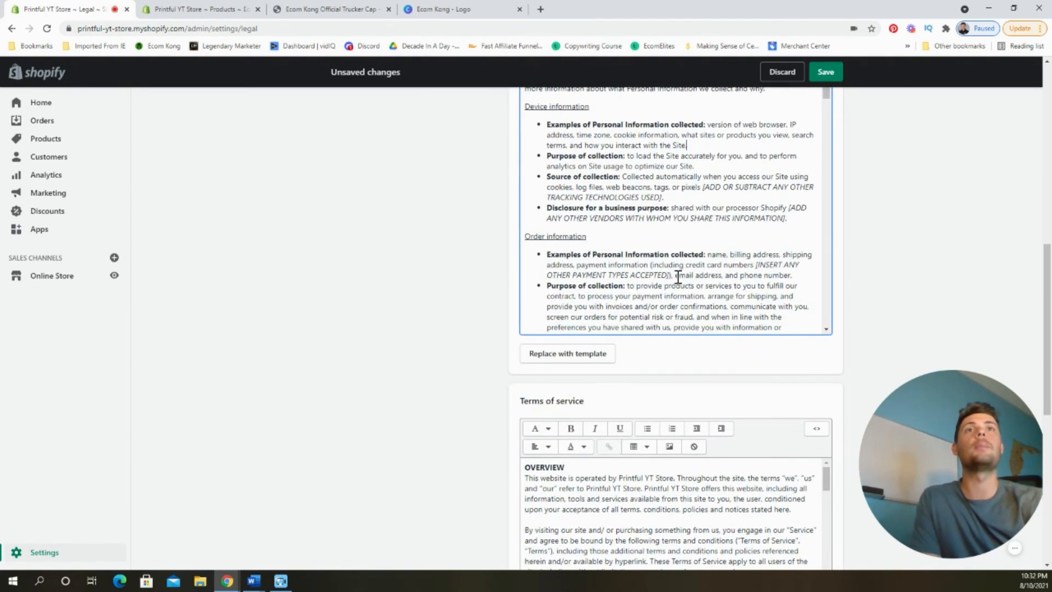
left_click_drag(756, 264, 669, 274)
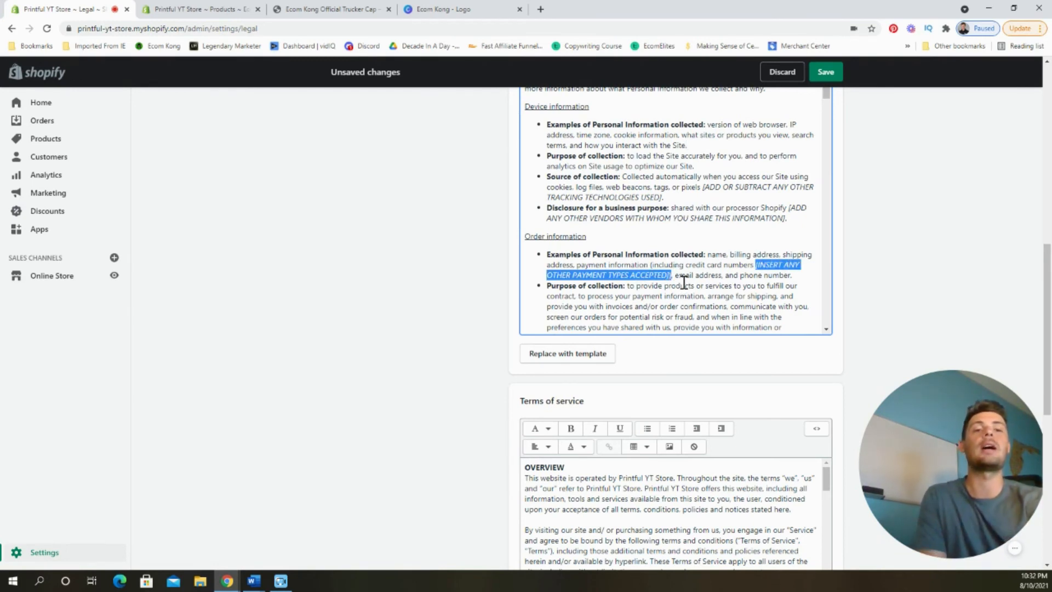
key("BackSpace")
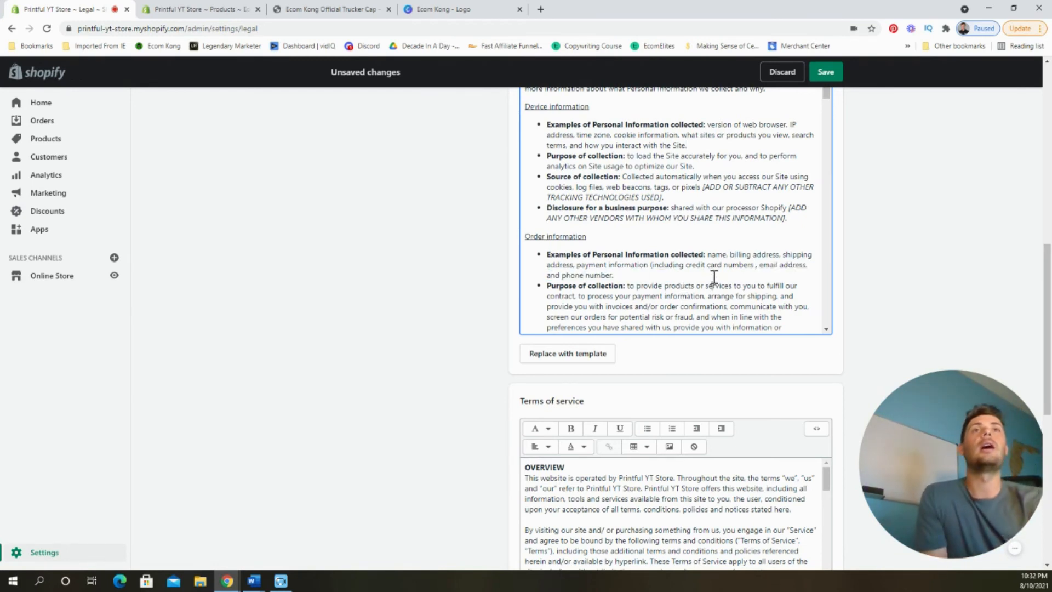
Look over the refund policy, privacy policy and terms of service, and save the legal pages
scroll(712, 278, "up", 2)
scroll(909, 244, "up", 2)
scroll(908, 247, "up", 3)
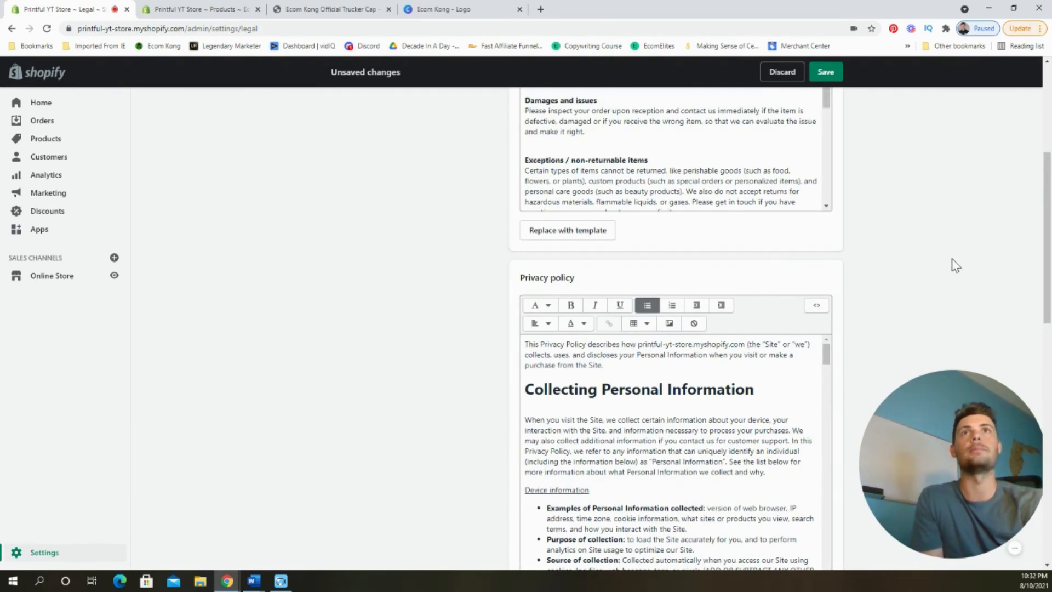
scroll(957, 265, "up", 4)
scroll(689, 225, "up", 1)
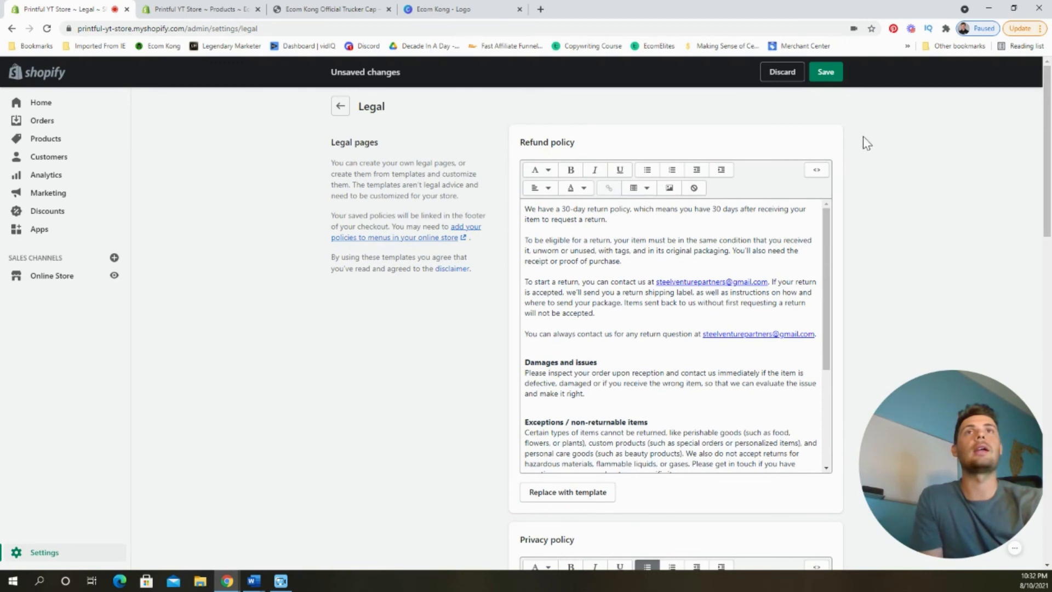
scroll(886, 264, "down", 5)
scroll(886, 265, "down", 3)
scroll(706, 331, "down", 2)
scroll(767, 324, "up", 8)
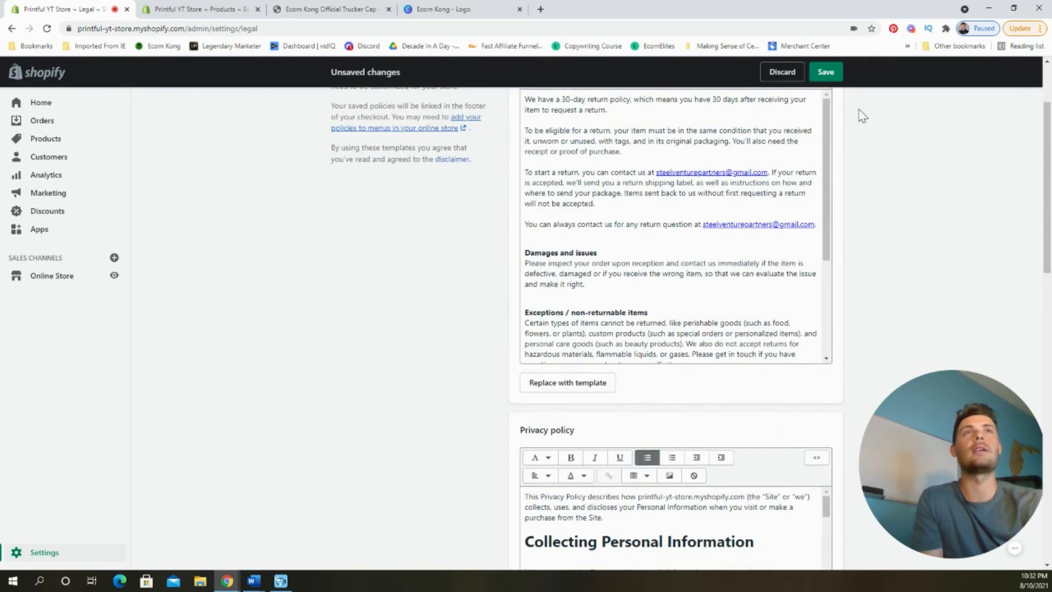
left_click(826, 74)
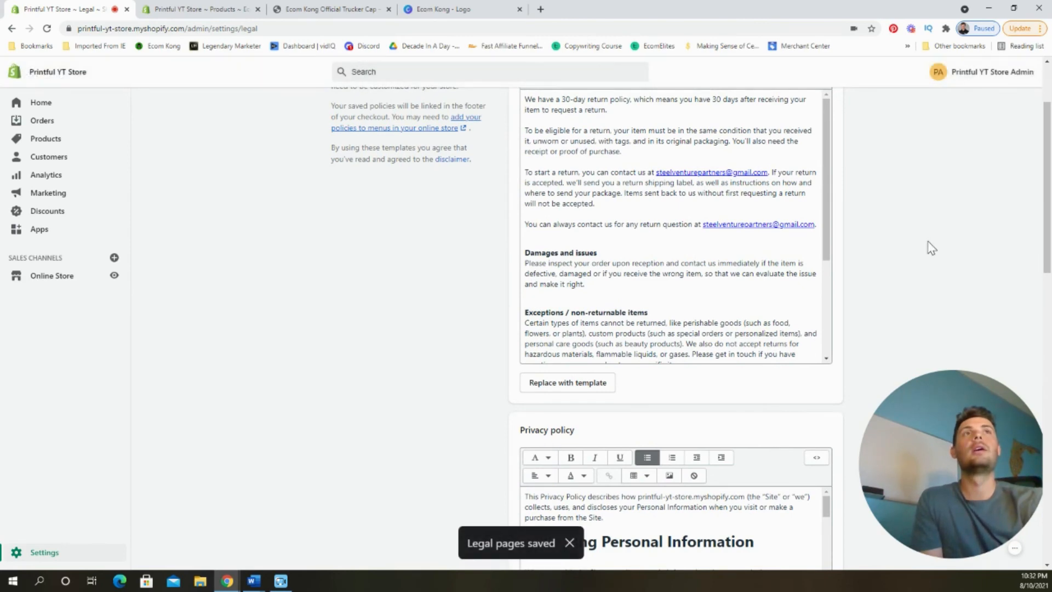
scroll(928, 246, "up", 2)
scroll(502, 324, "down", 5)
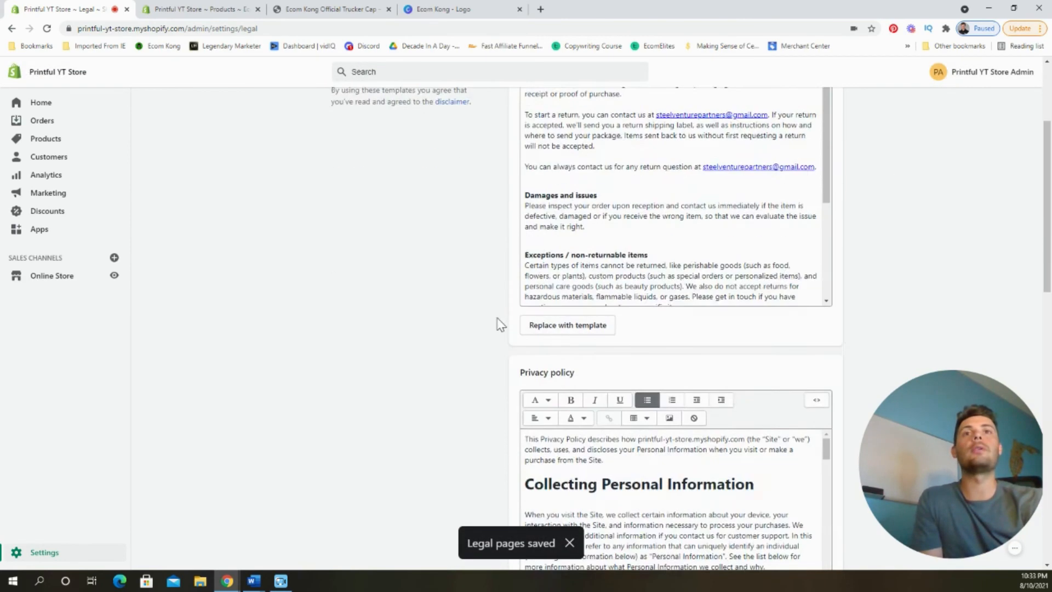
scroll(520, 265, "down", 8)
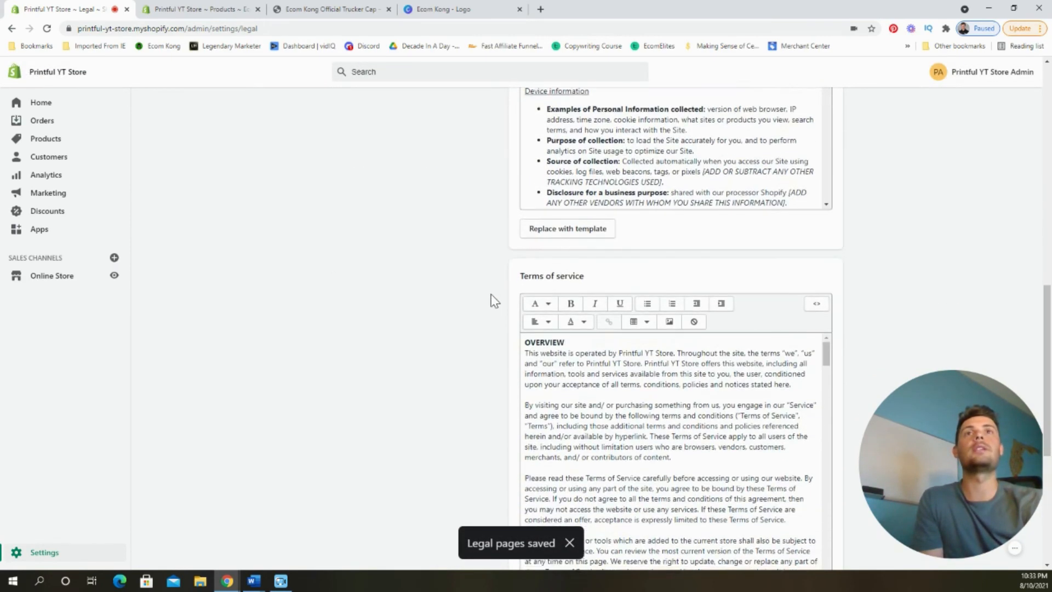
Open the footer menu from the online store's navigation settings
left_click(66, 281)
left_click(67, 349)
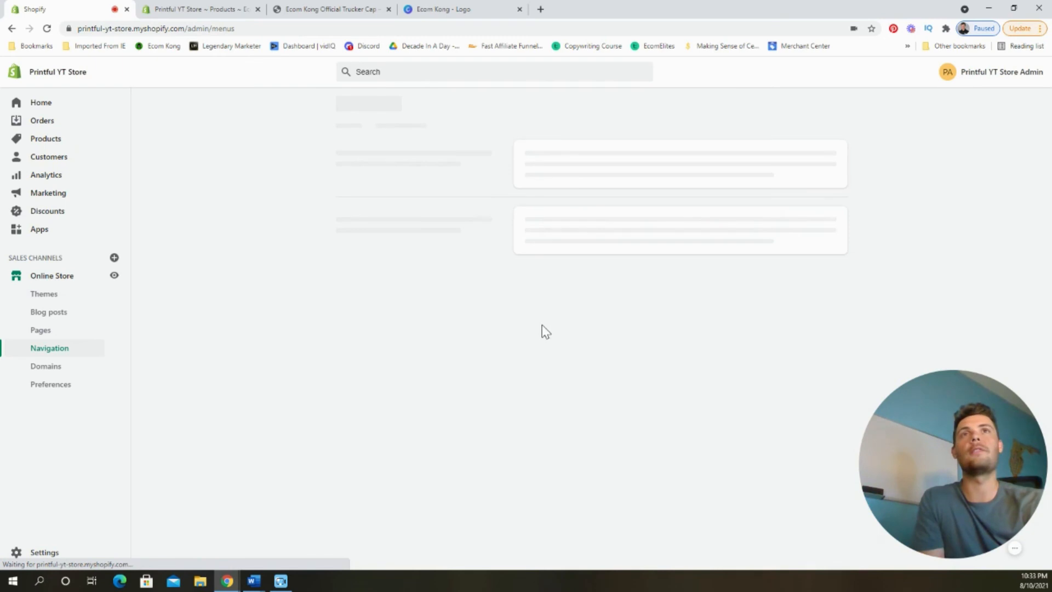
left_click(551, 278)
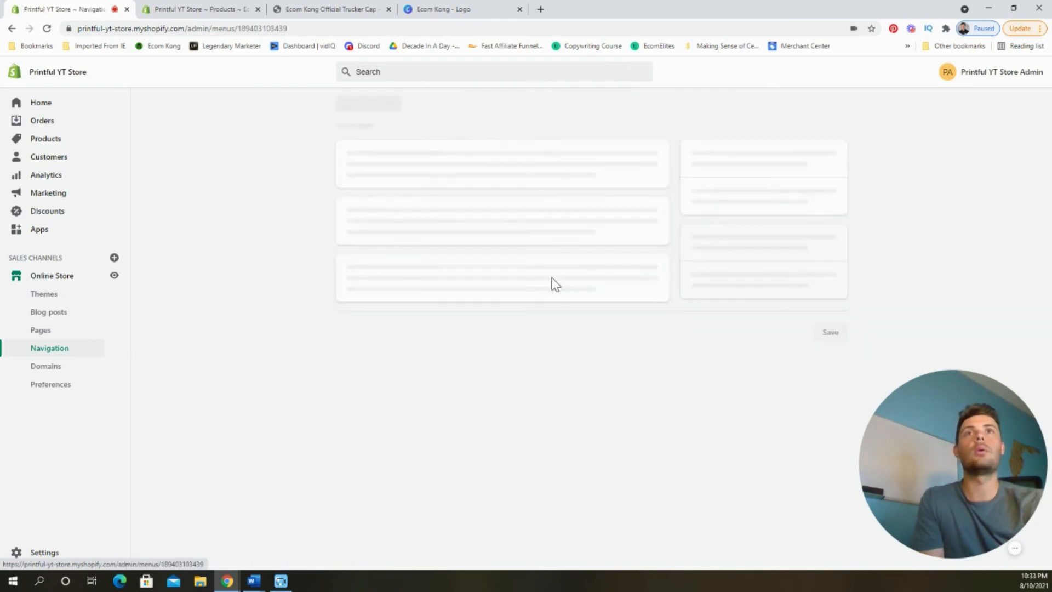
Add a footer menu item named "Contact Us" that links to the Contact Us page
left_click(498, 268)
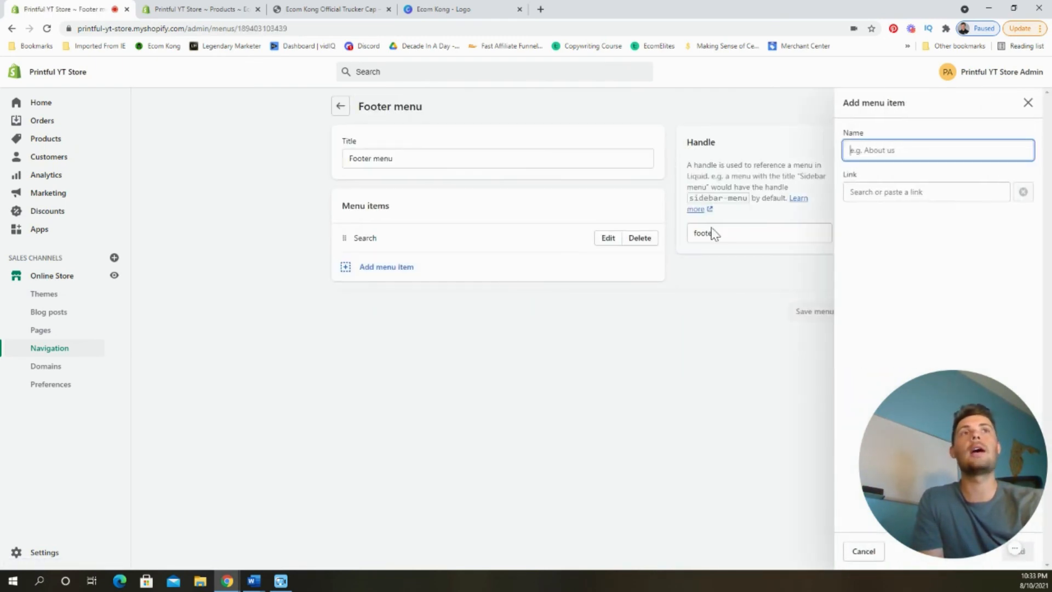
type("Con")
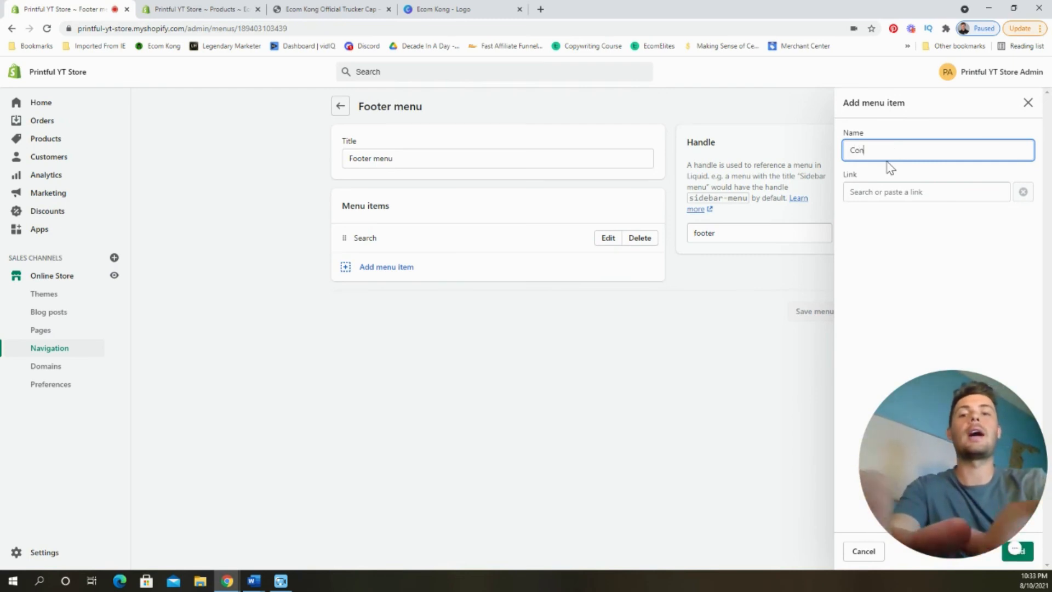
type("tact Us")
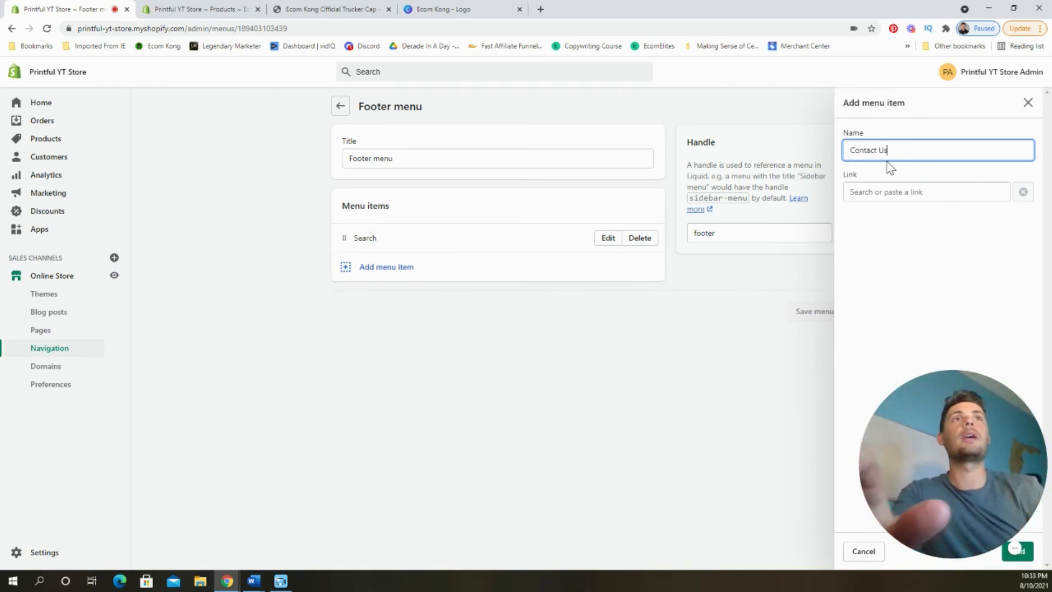
left_click(895, 193)
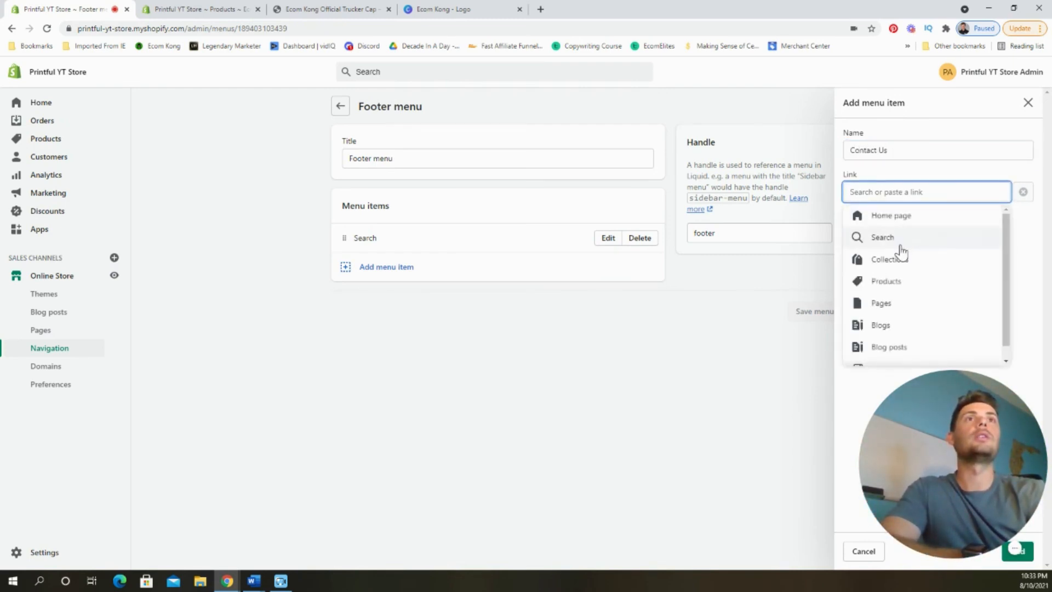
left_click(907, 310)
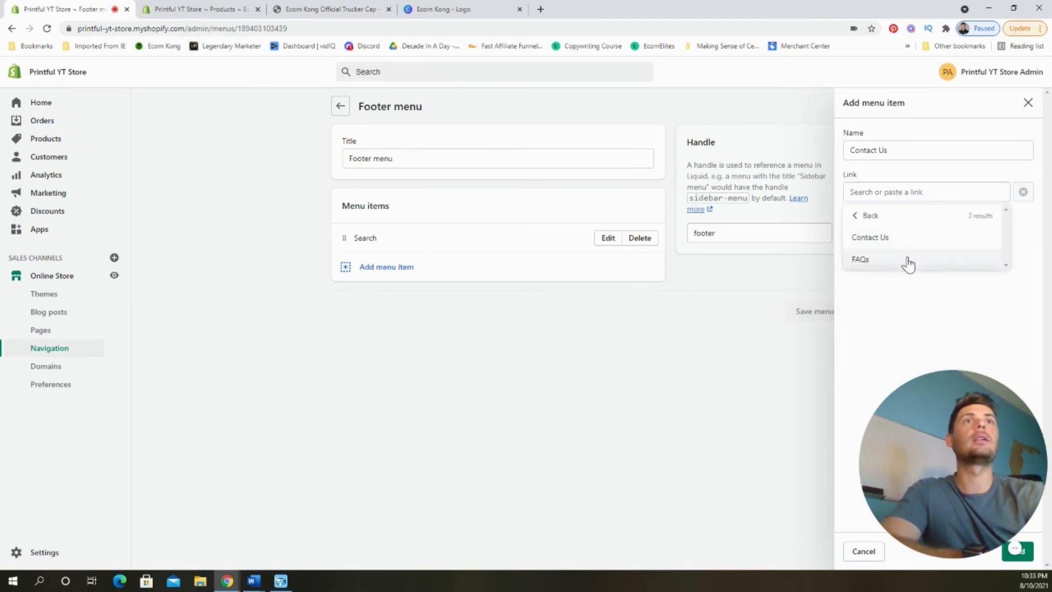
left_click(907, 237)
left_click_drag(926, 447, 60, 468)
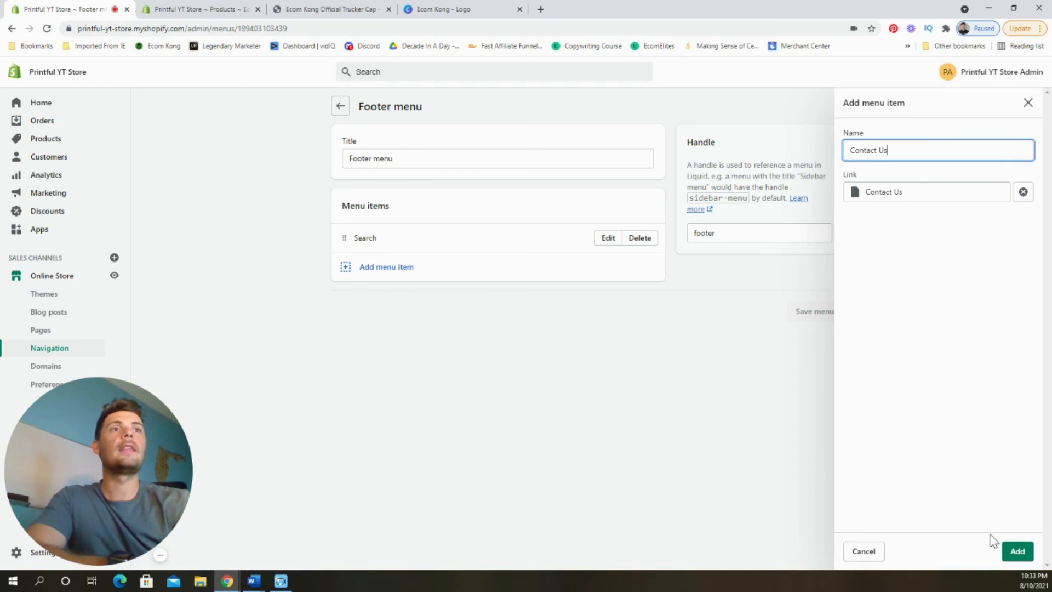
left_click(1017, 551)
Add a footer menu item named "Refund Policy" that links to the store's Refund Policy
left_click(400, 295)
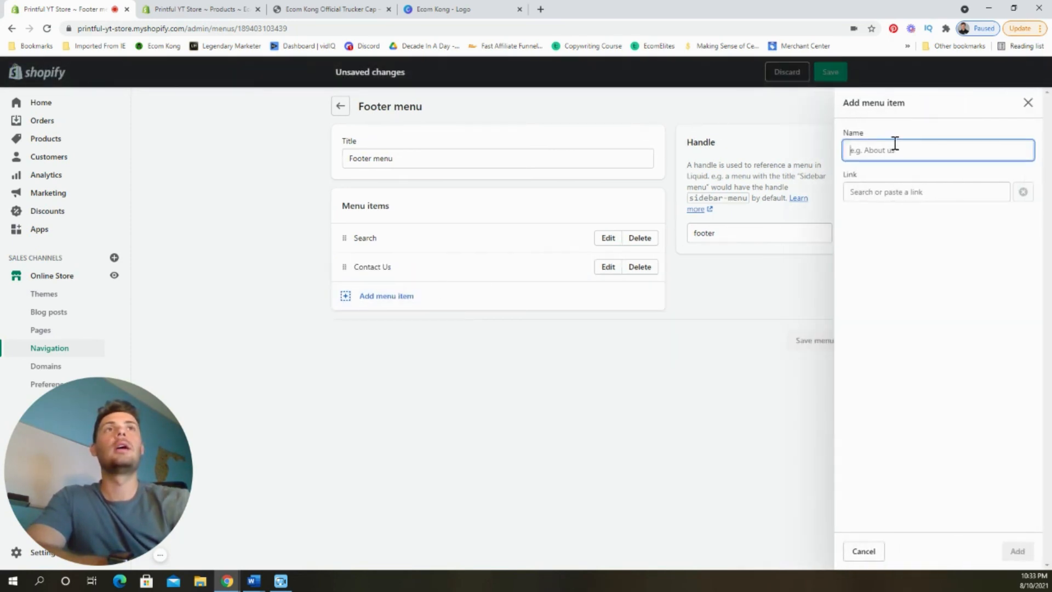
type("Refun")
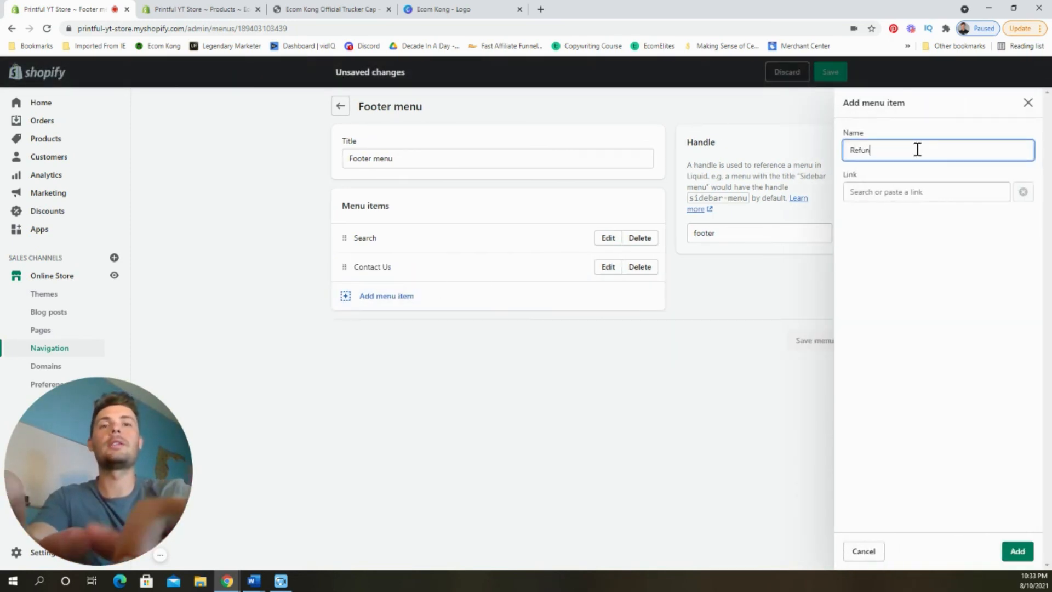
type("d Policy")
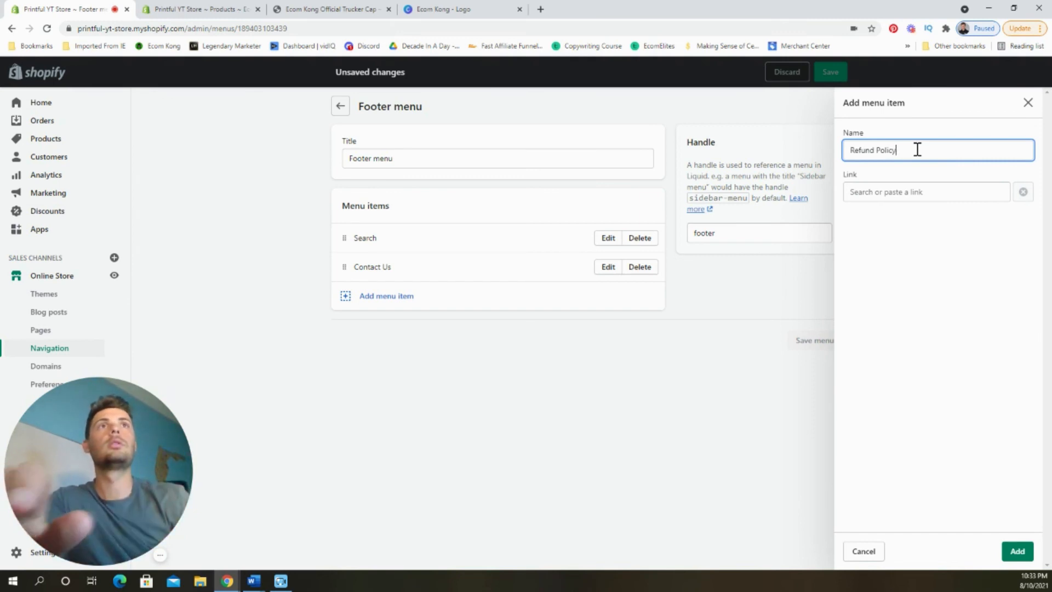
left_click(935, 190)
scroll(940, 307, "down", 1)
left_click(942, 311)
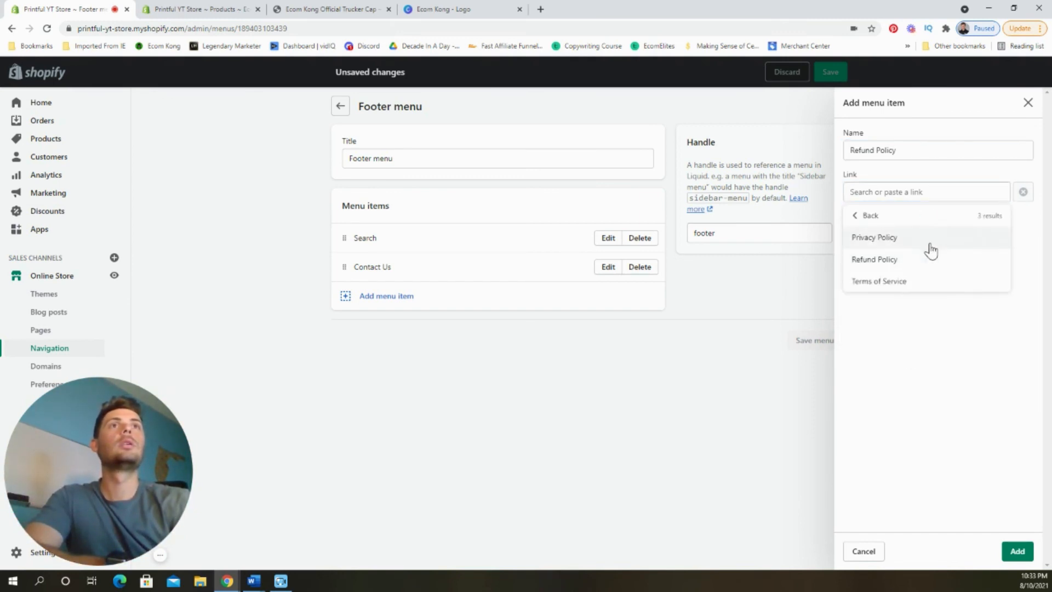
left_click(921, 263)
left_click(1017, 551)
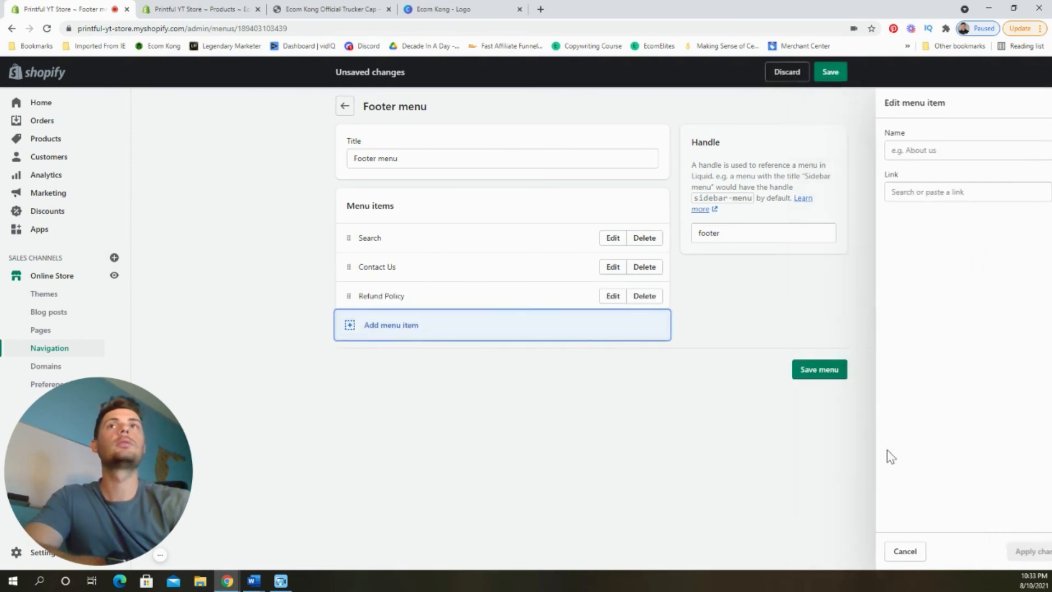
Add a footer menu item named "Privacy Policy" that links to the store's Privacy Policy
left_click(420, 326)
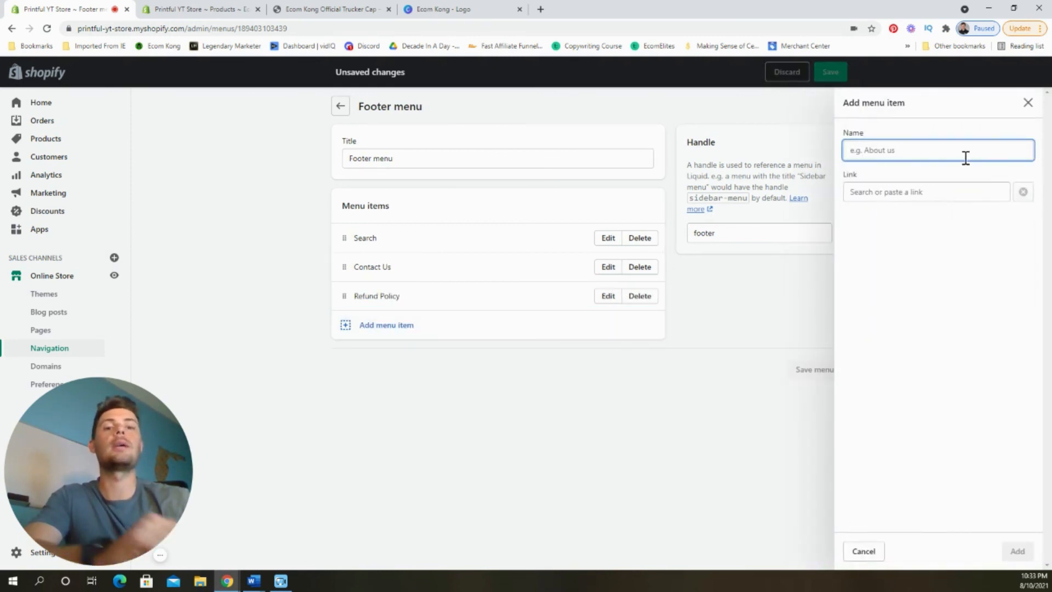
type("Privacy Policy")
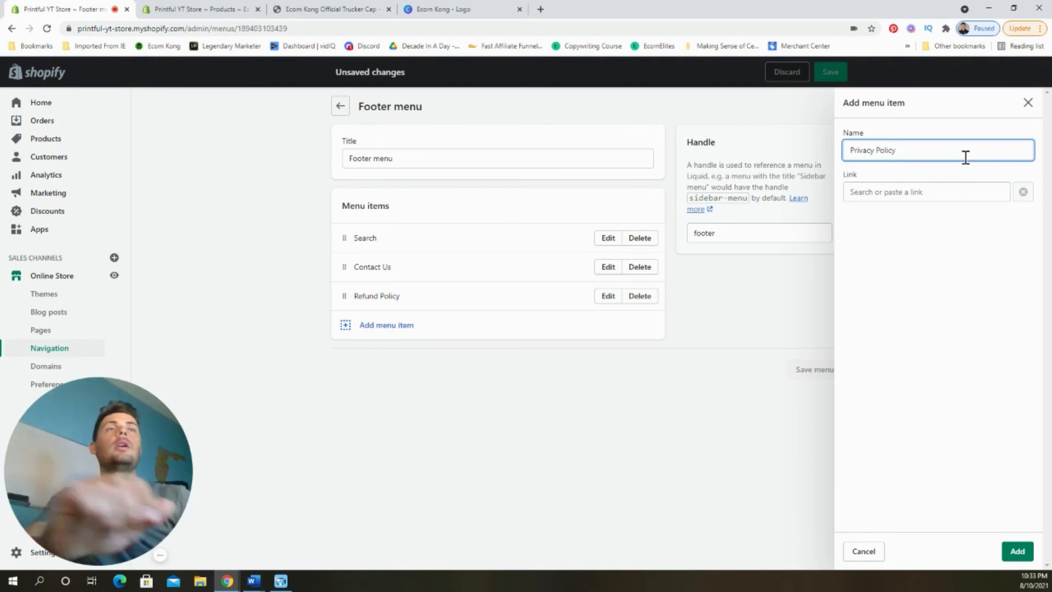
left_click(915, 193)
scroll(911, 307, "down", 1)
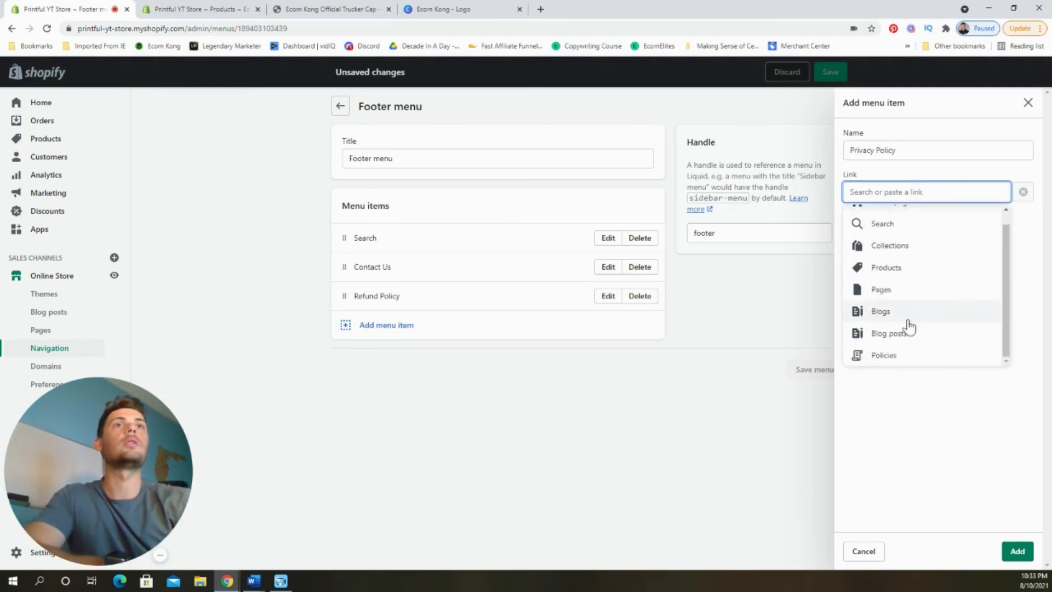
left_click(907, 356)
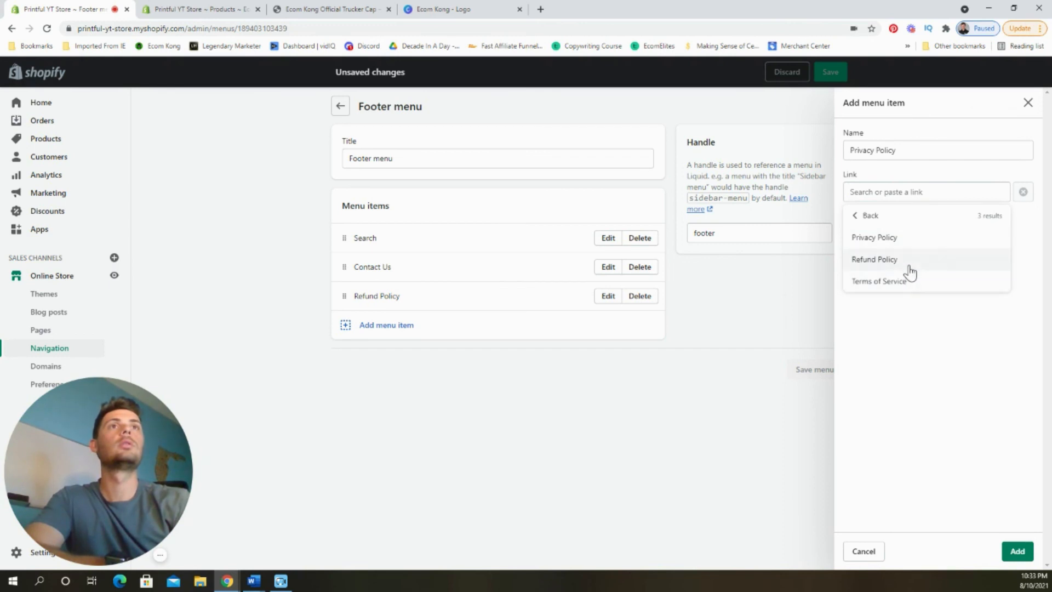
left_click(905, 241)
left_click(1017, 551)
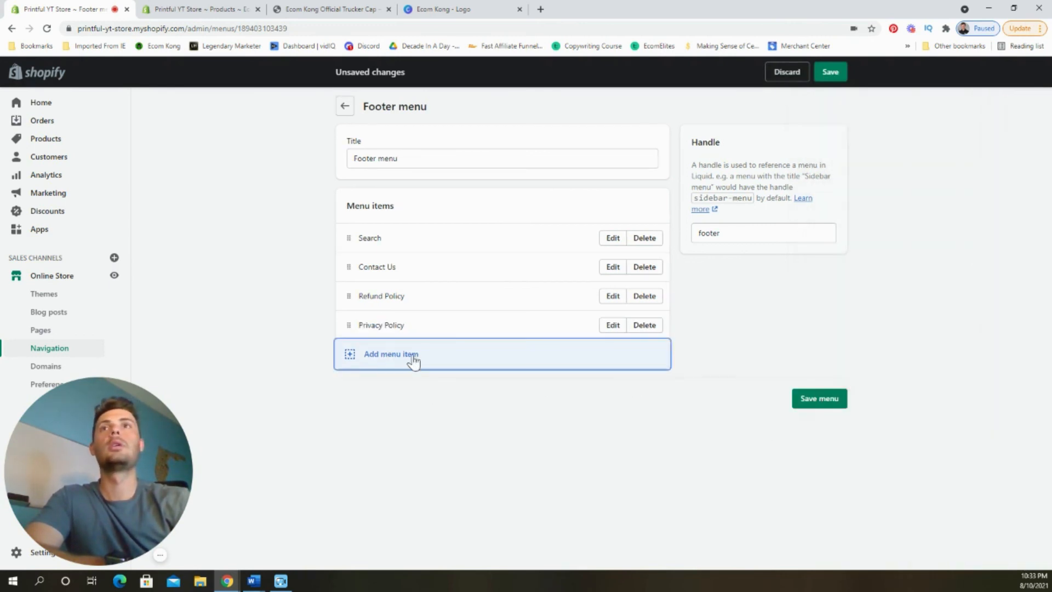
Add a footer menu item named "Terms of Service" linked to the Terms of Service policy, save the menu and return to the menu list
left_click(417, 363)
left_click(916, 150)
type("Te")
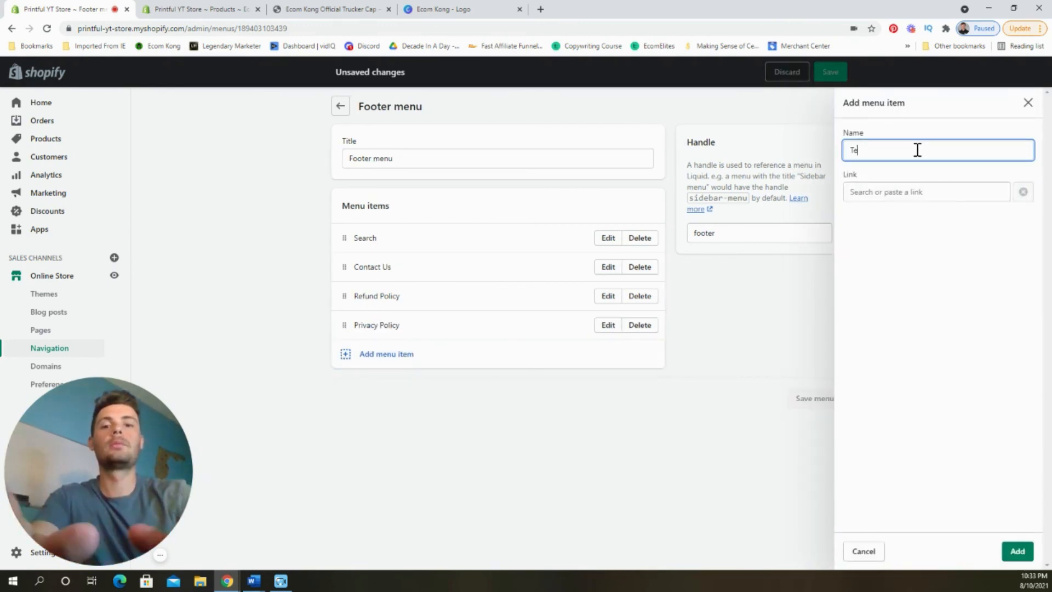
type("rms of Ser")
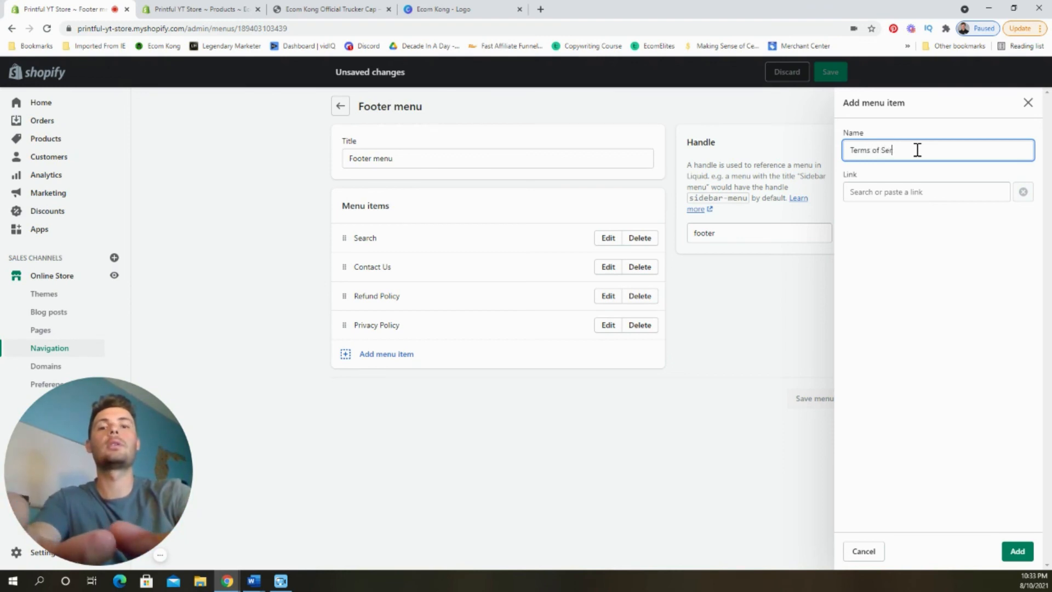
type("vice")
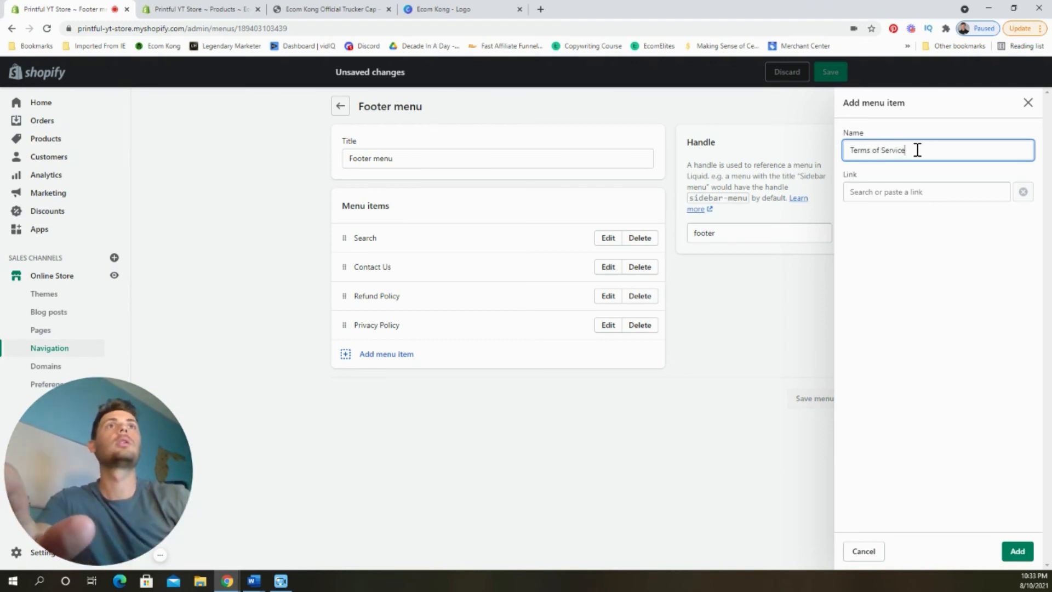
left_click(918, 196)
scroll(915, 343, "down", 1)
left_click(912, 353)
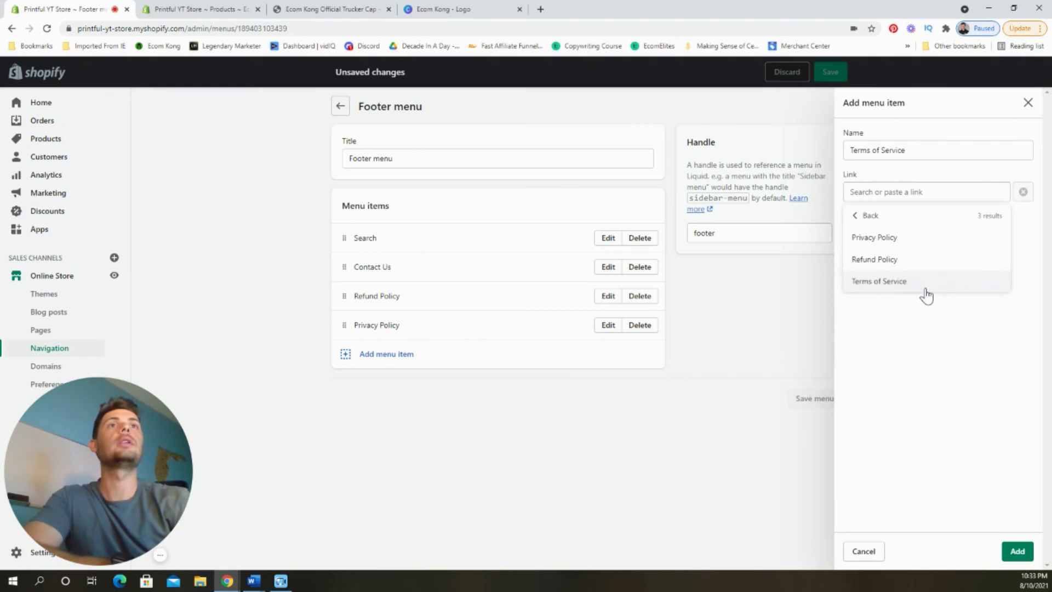
left_click(926, 295)
left_click(1017, 551)
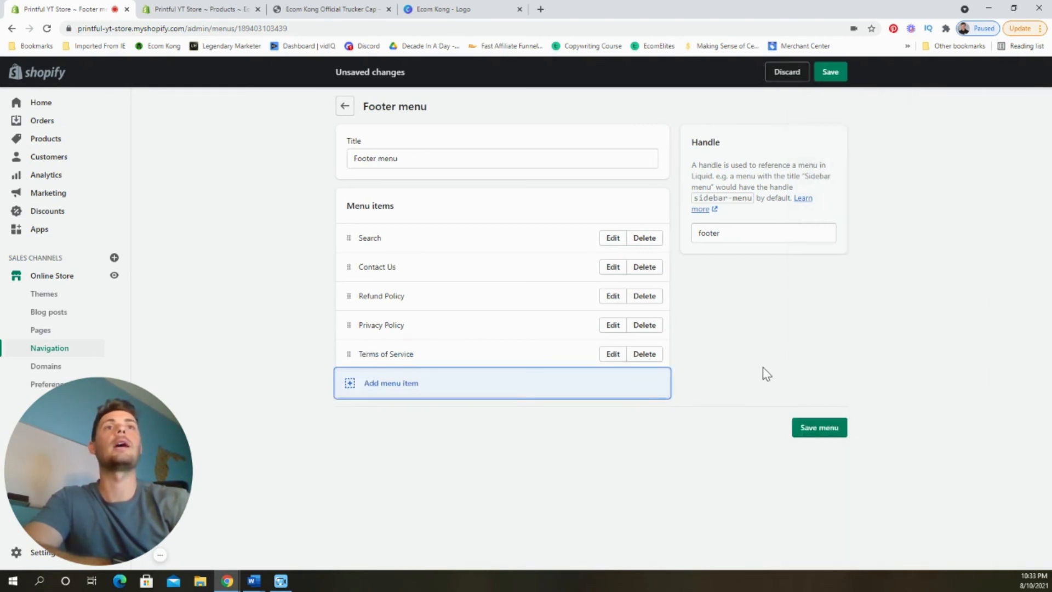
left_click(831, 70)
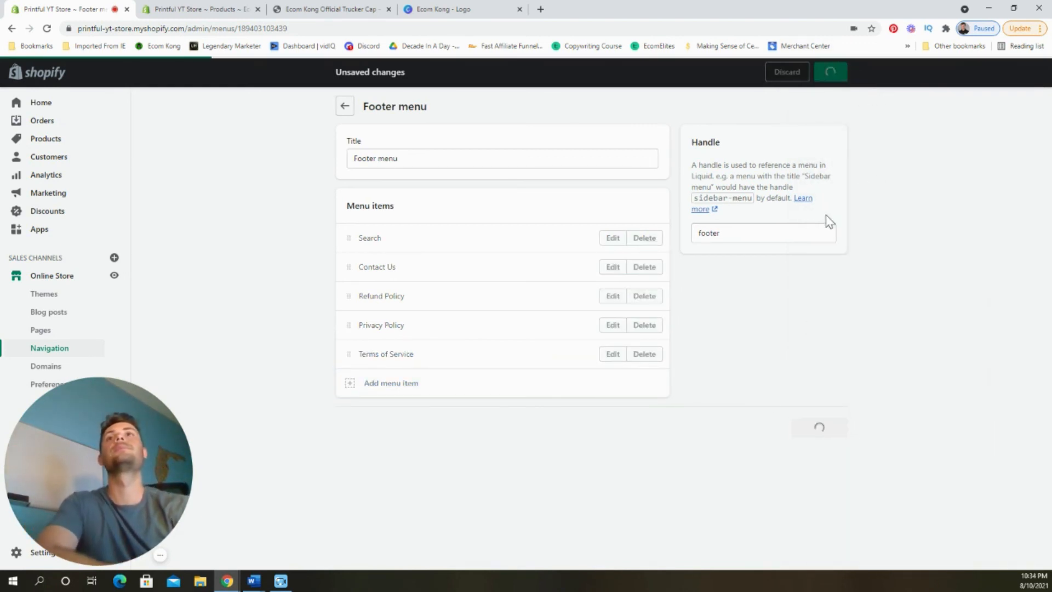
left_click(346, 108)
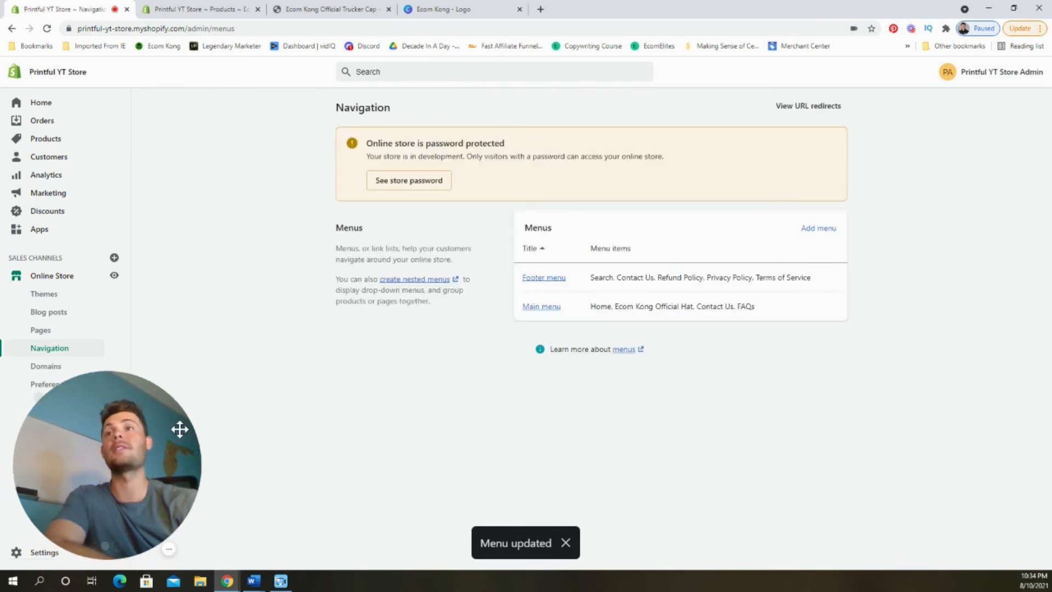
Check the storefront home page, from the featured trucker cap to the newsletter section and footer links
mouse_move(163, 440)
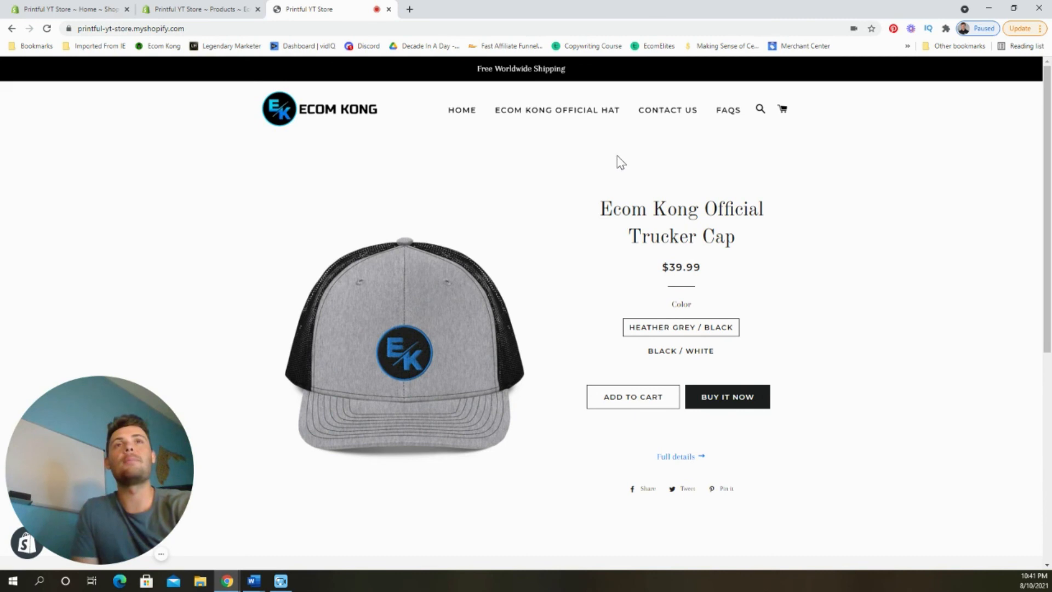
scroll(762, 252, "down", 6)
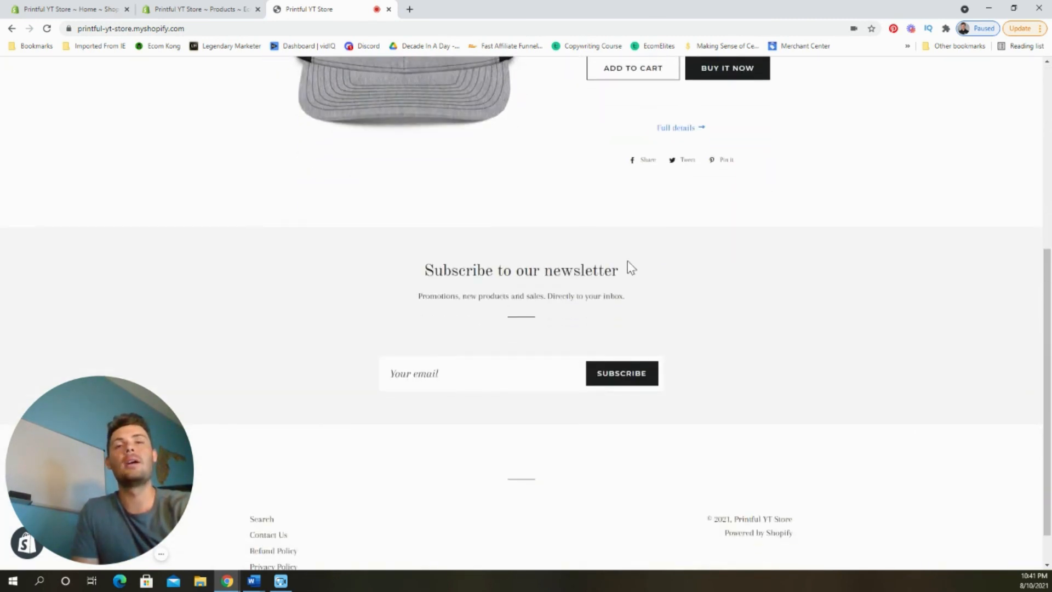
scroll(693, 308, "down", 1)
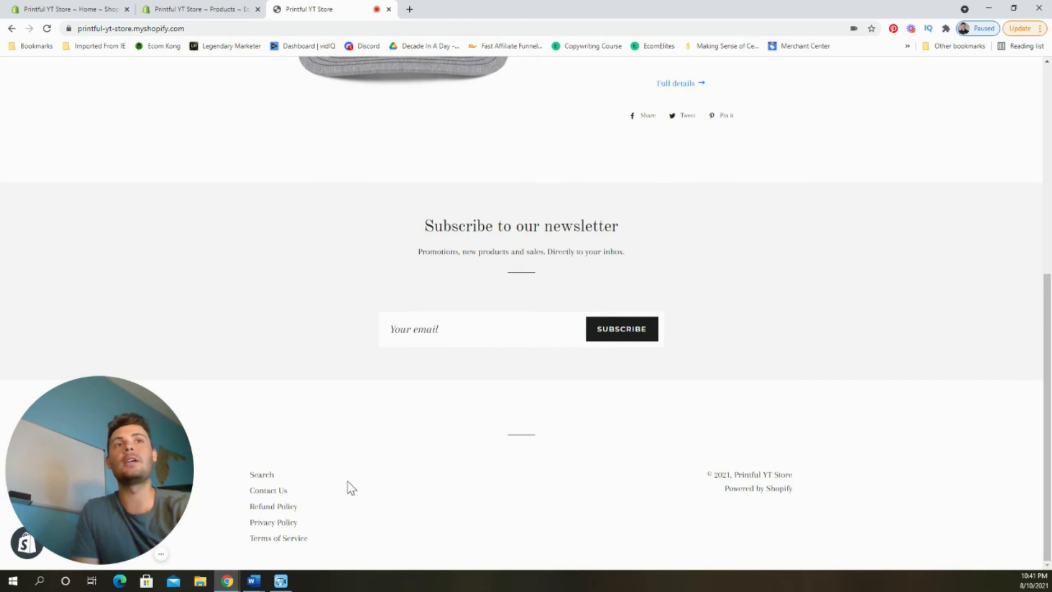
scroll(349, 486, "up", 7)
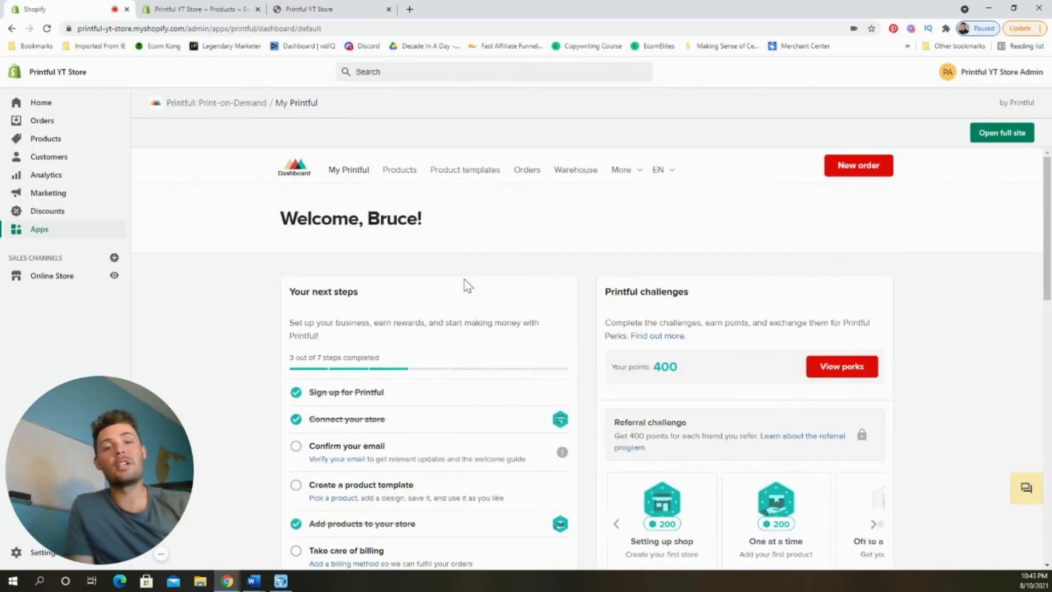
View the Orders page of the Printful app
left_click(526, 171)
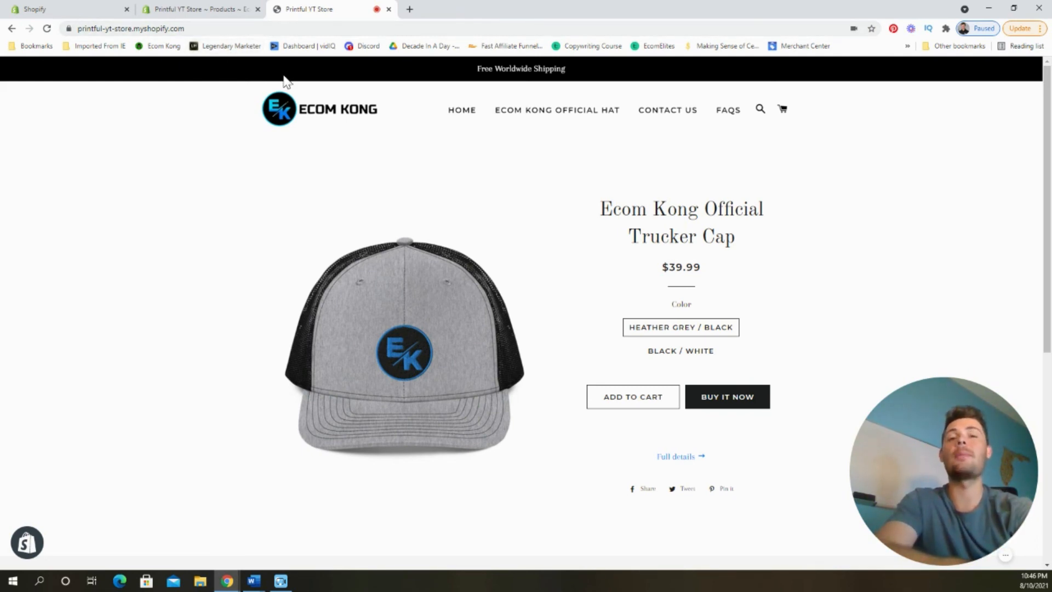
Return from the storefront to the Shopify admin and open the online store's Domains settings
left_click(101, 8)
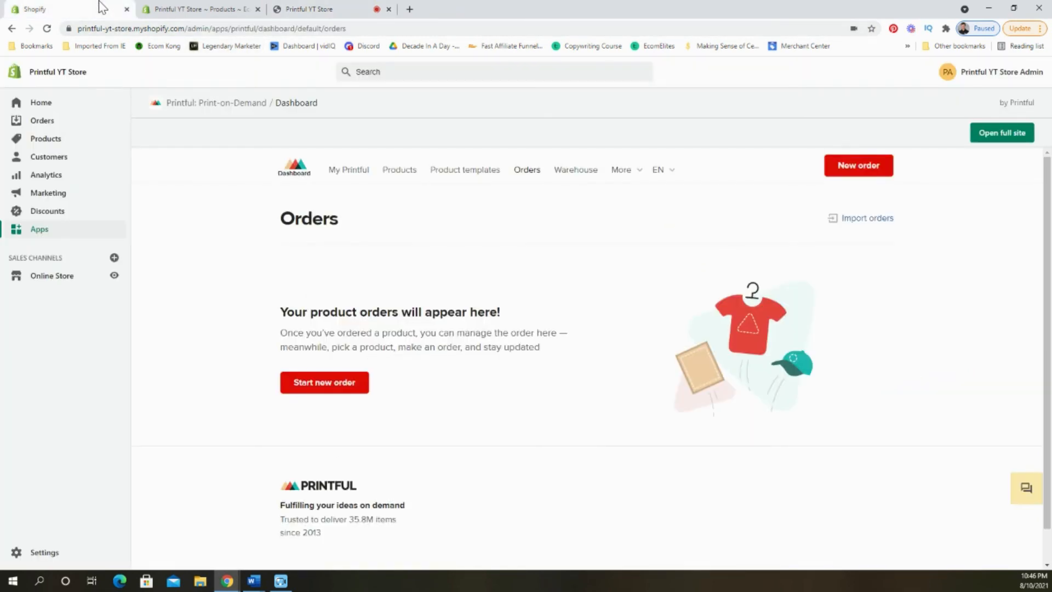
left_click(70, 279)
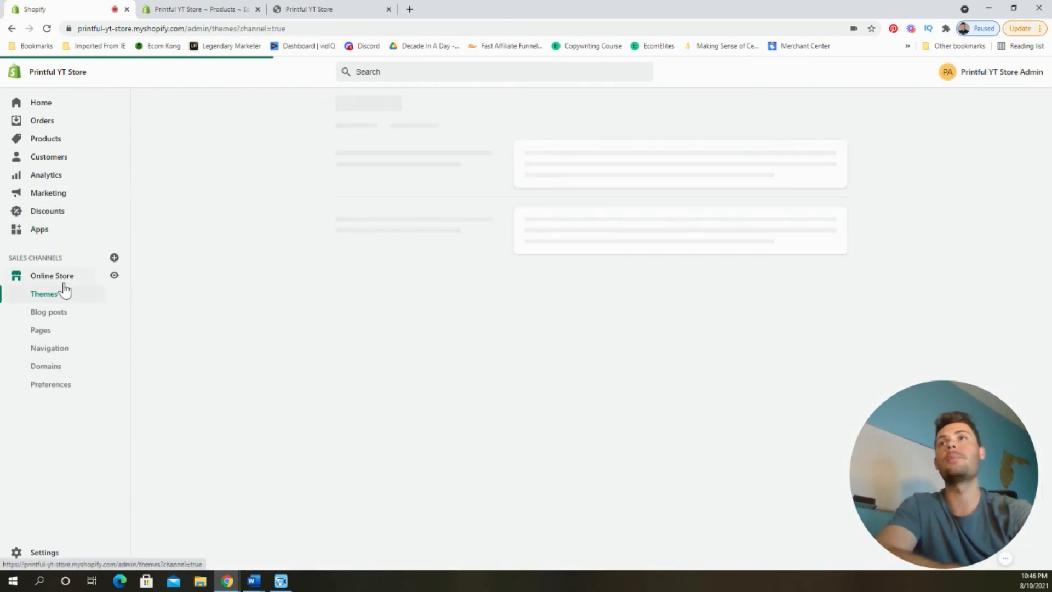
left_click(54, 365)
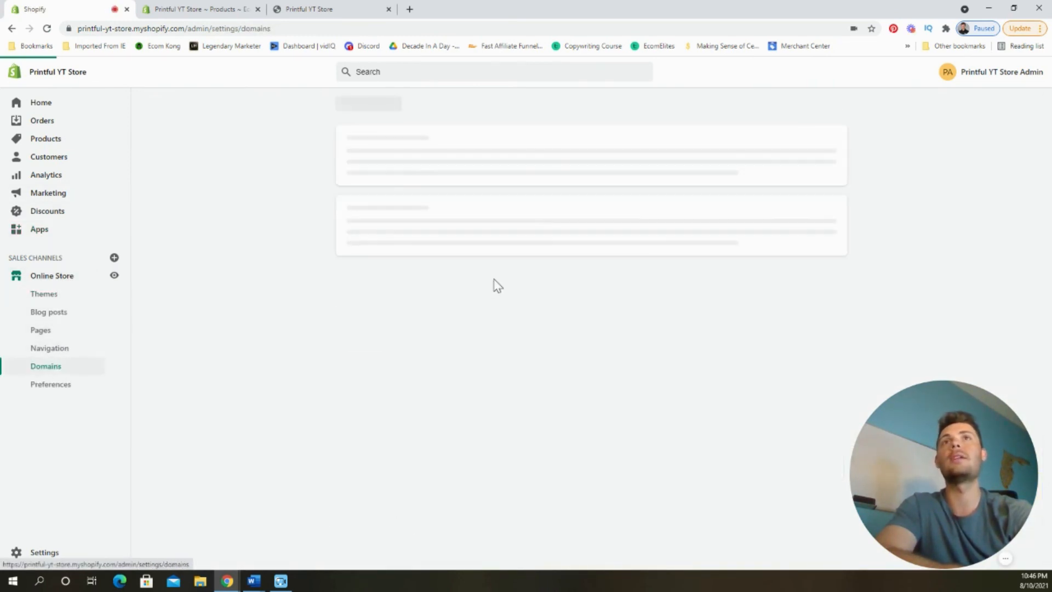